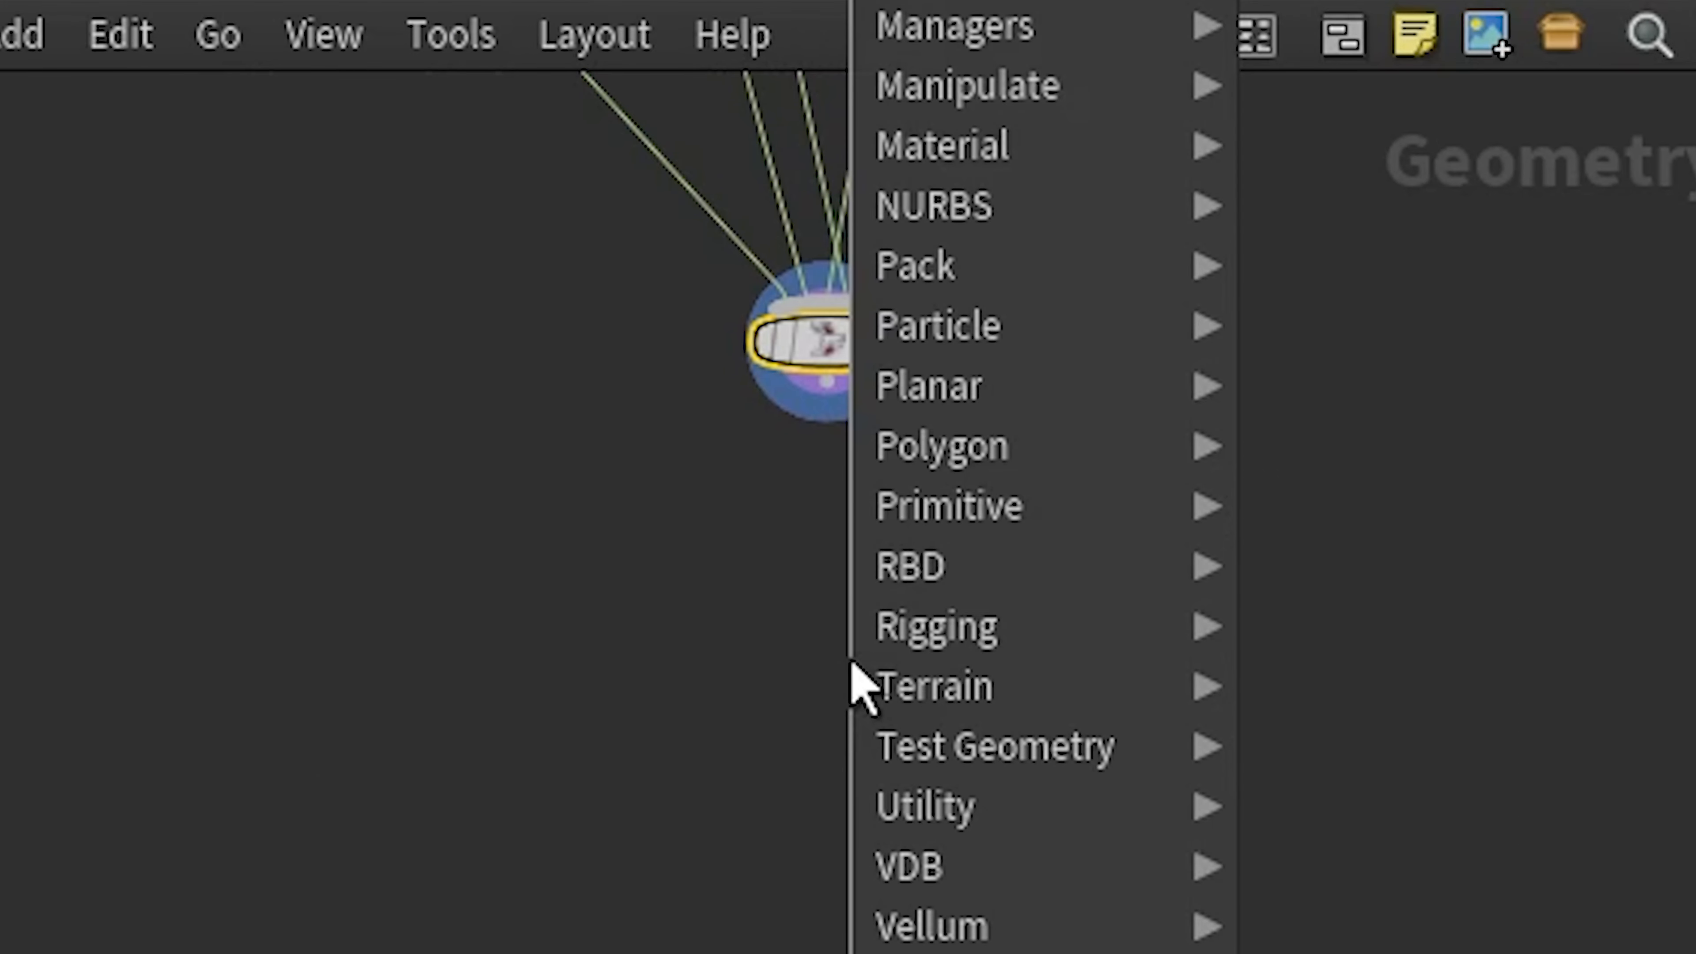
Add a UV Texture node below merge7 and set its texture type to Perspective From Camera with CamProjec as the camera
click(834, 653)
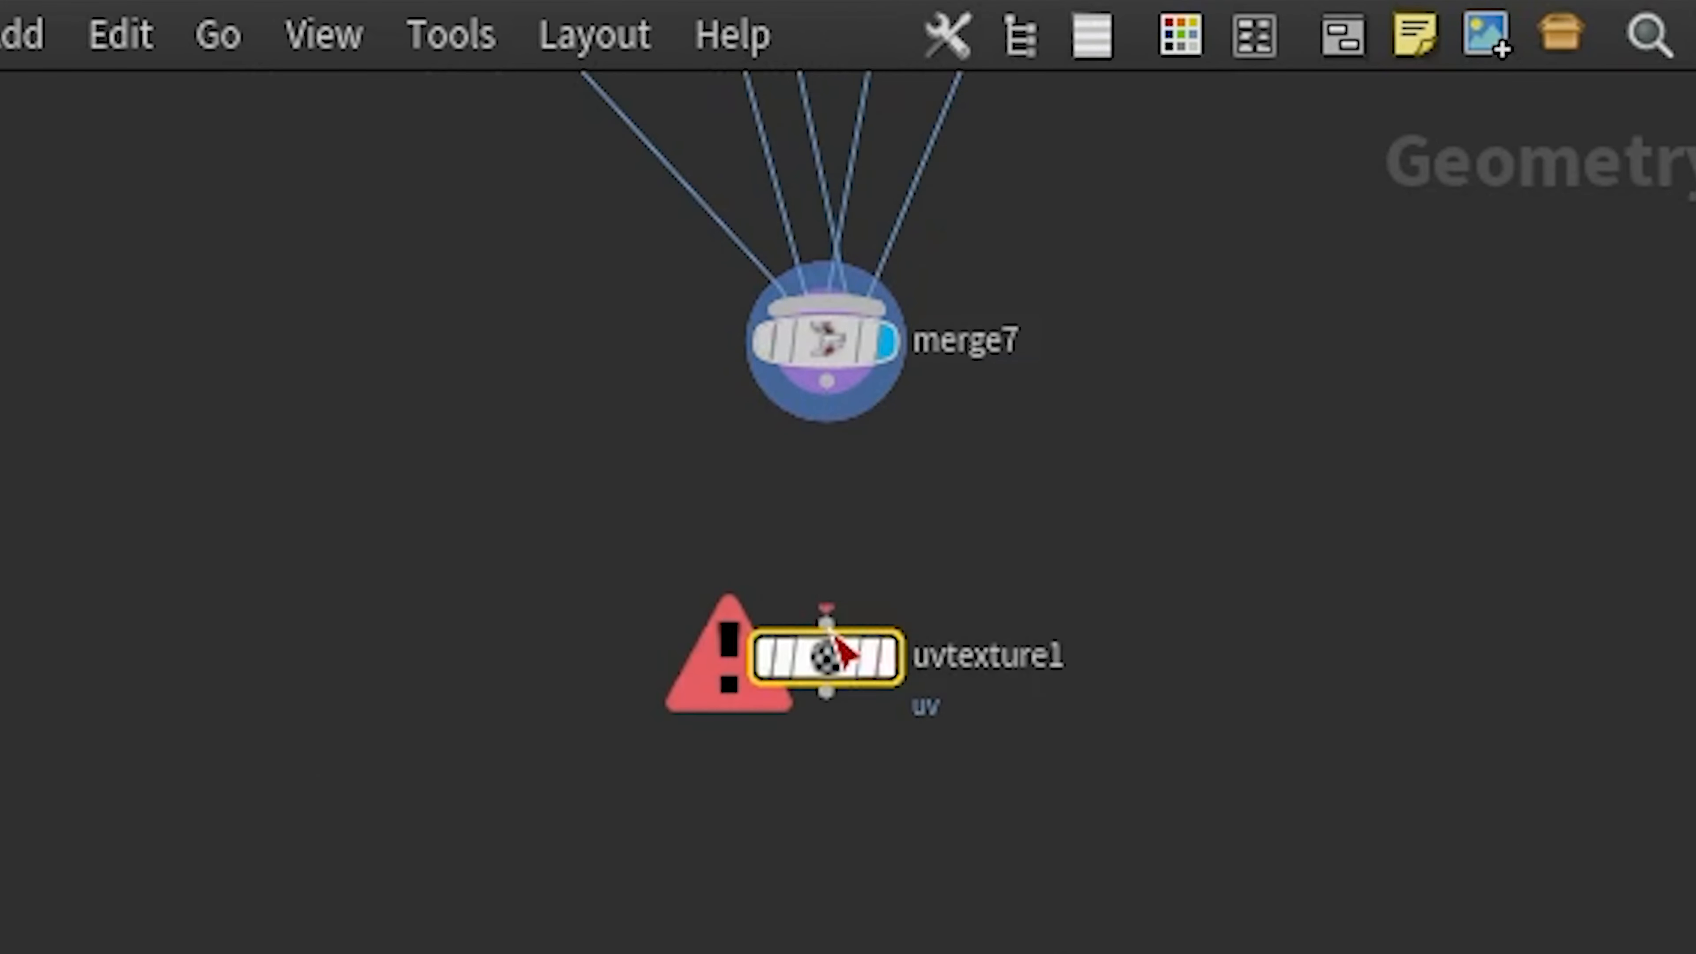
drag(825, 618, 834, 411)
click(542, 302)
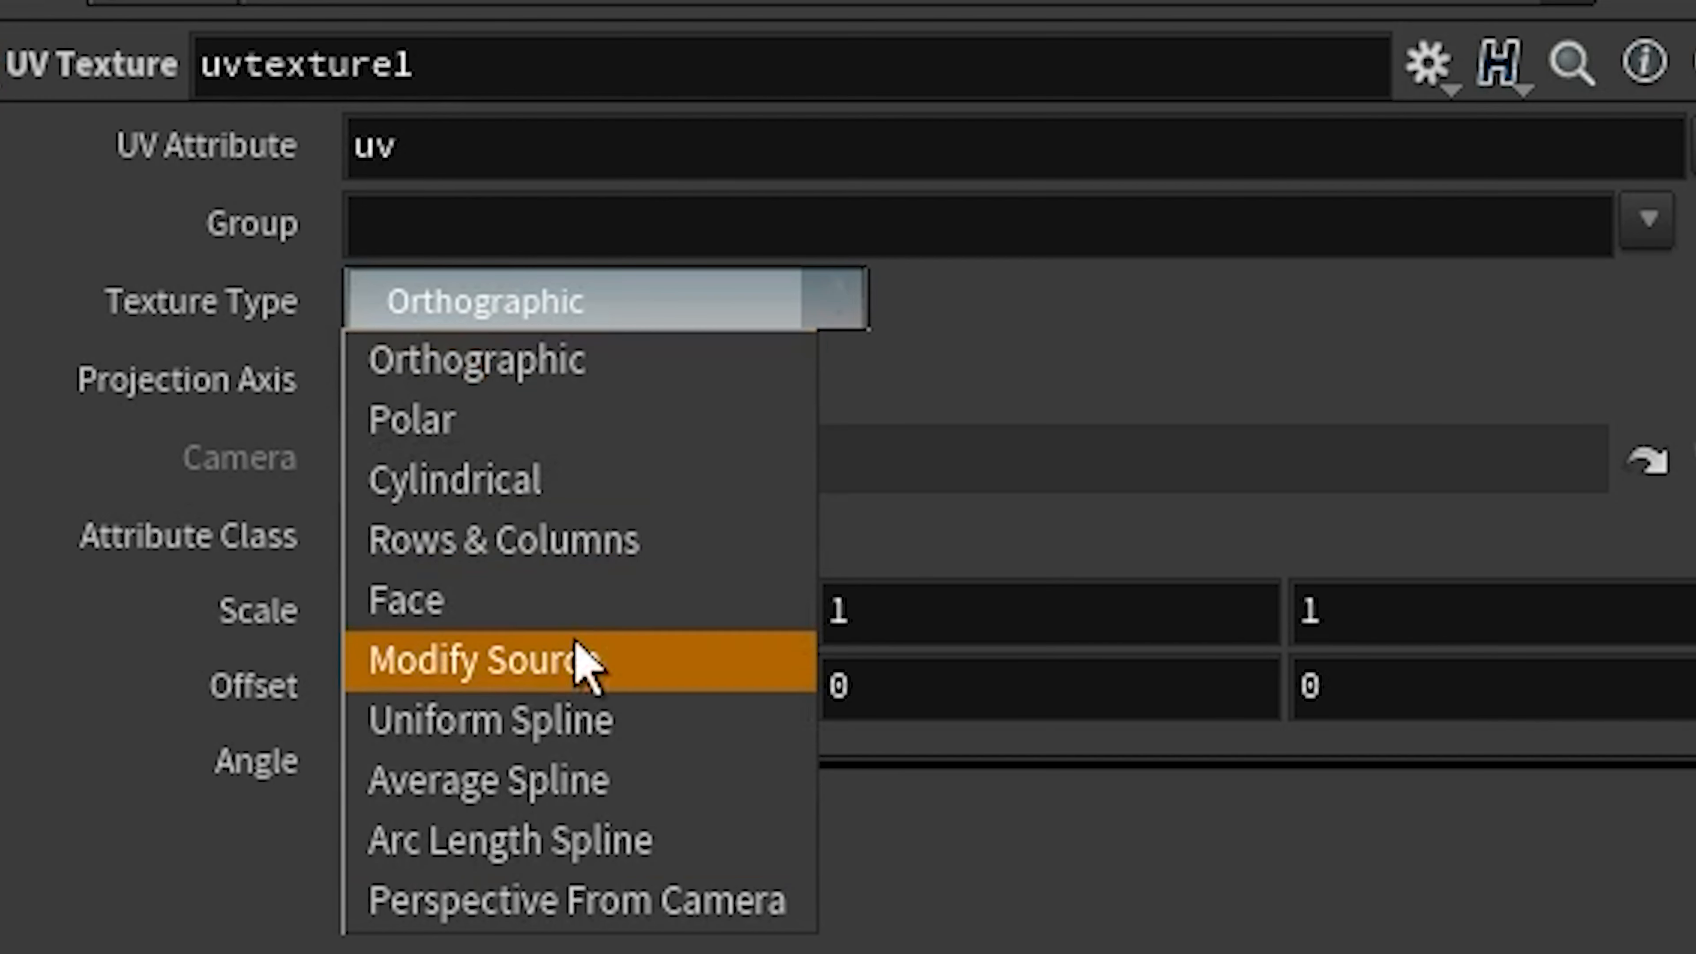
click(610, 898)
click(1646, 461)
double_click(1211, 160)
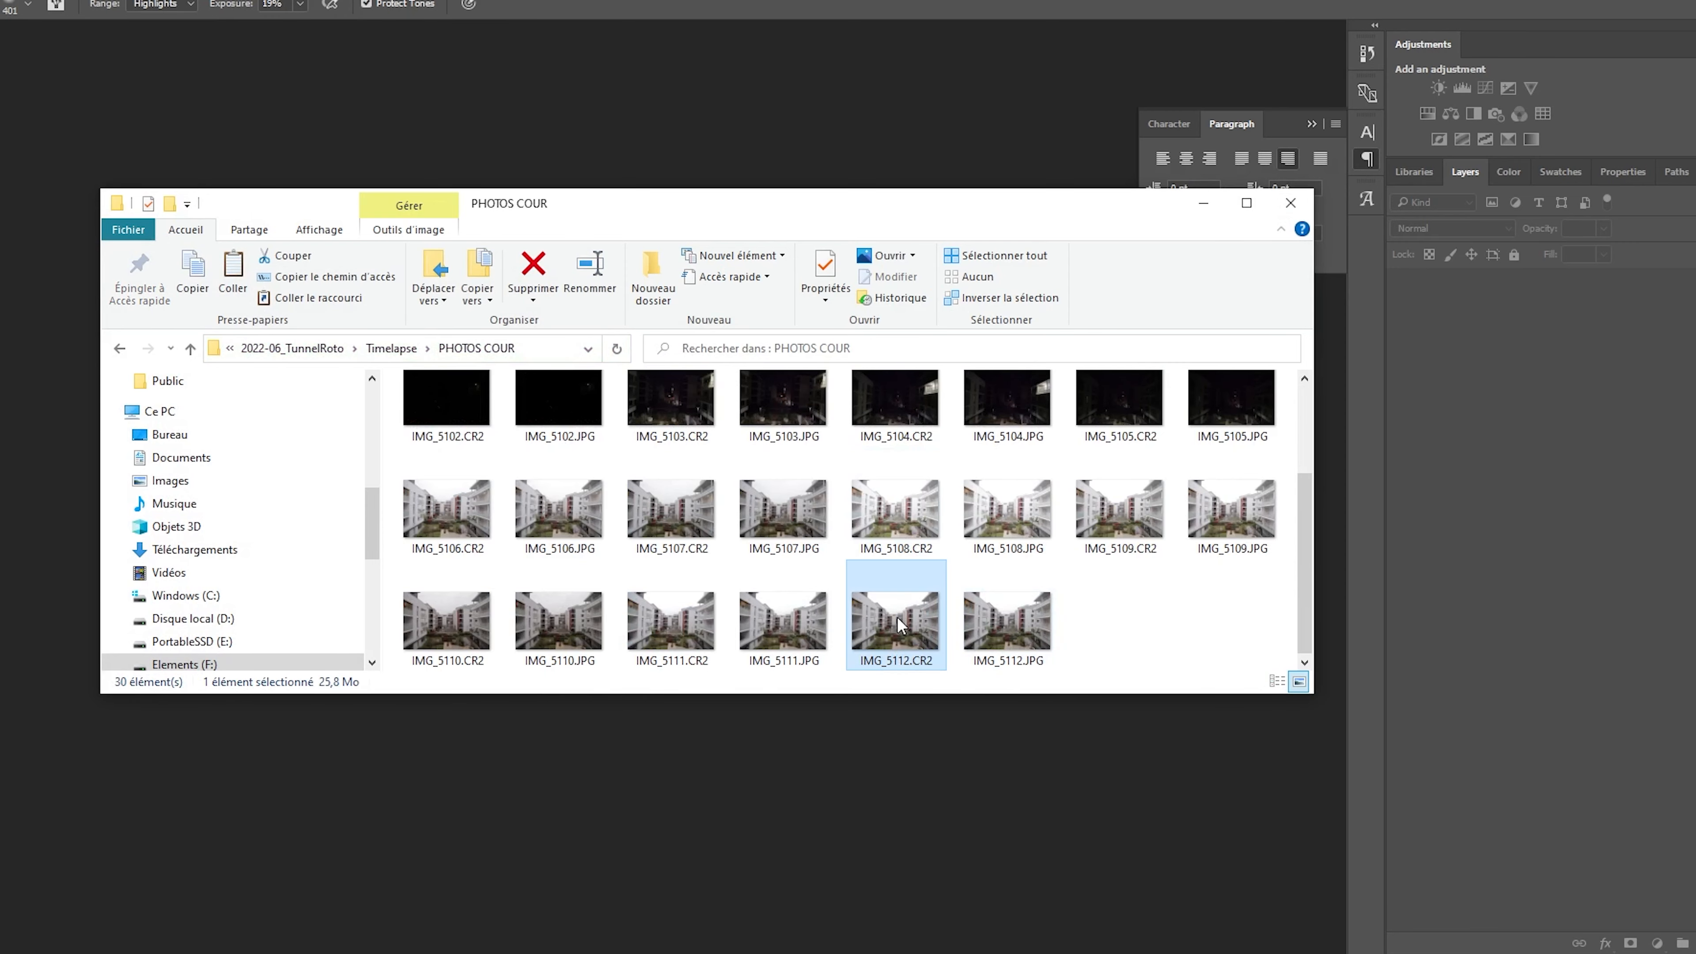
Switch to Photoshop and straighten the courtyard photo by rotating the crop about -0.6°
click(689, 781)
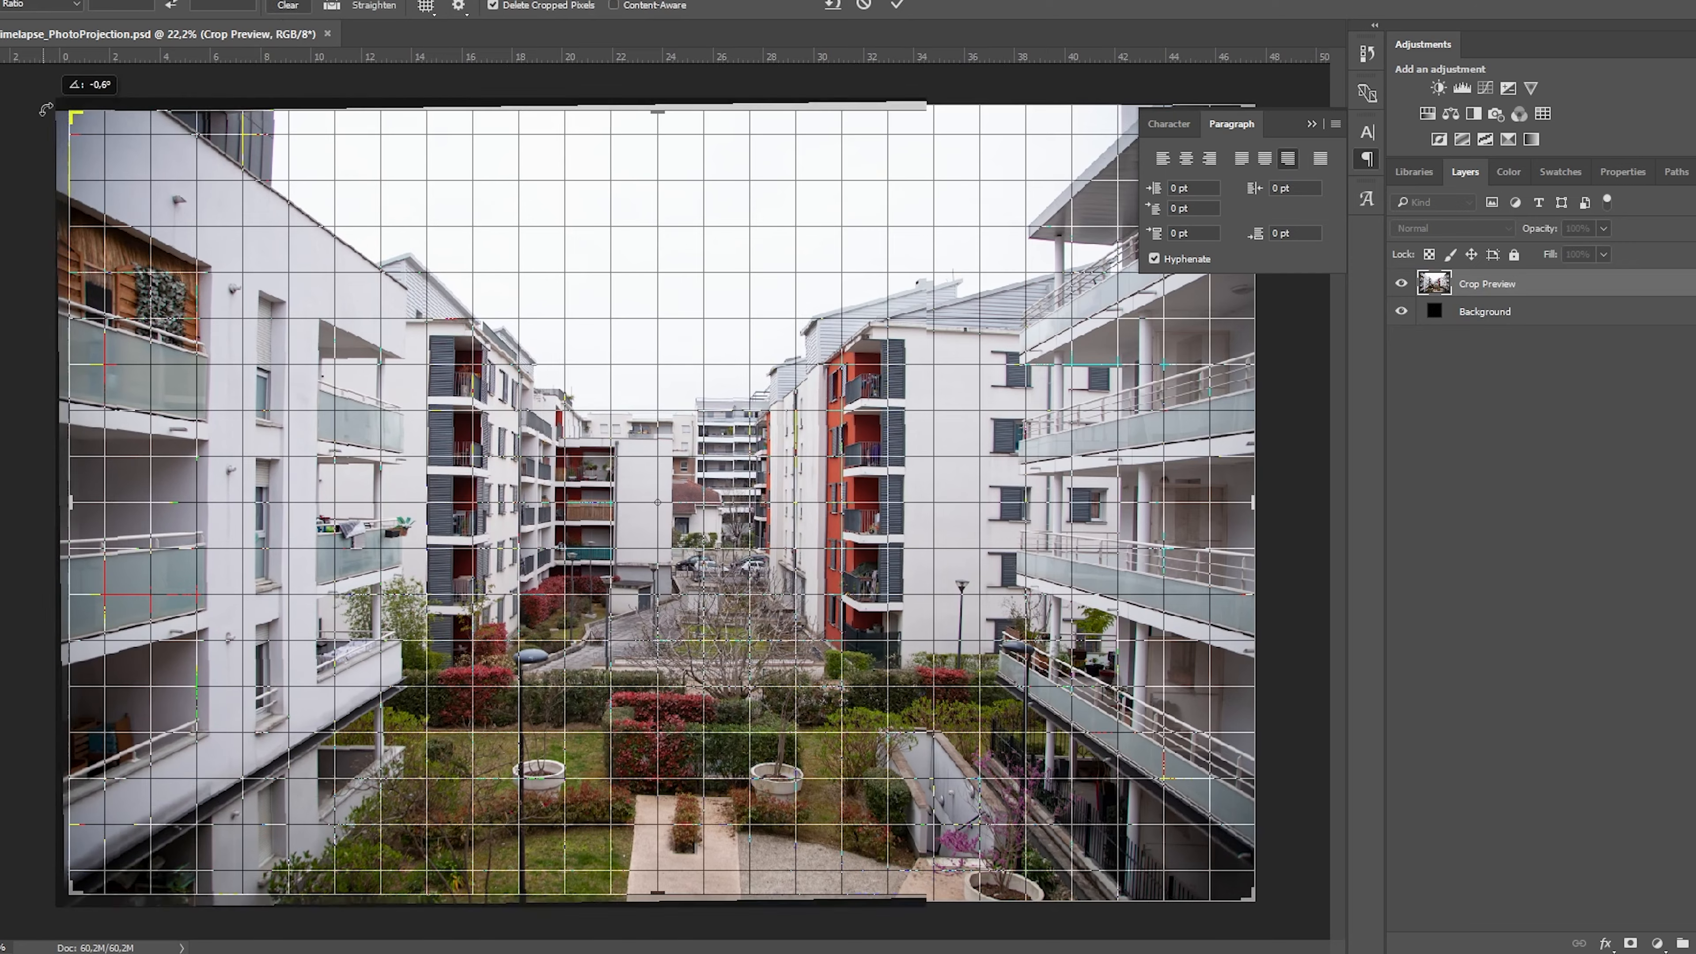
drag(49, 109, 42, 138)
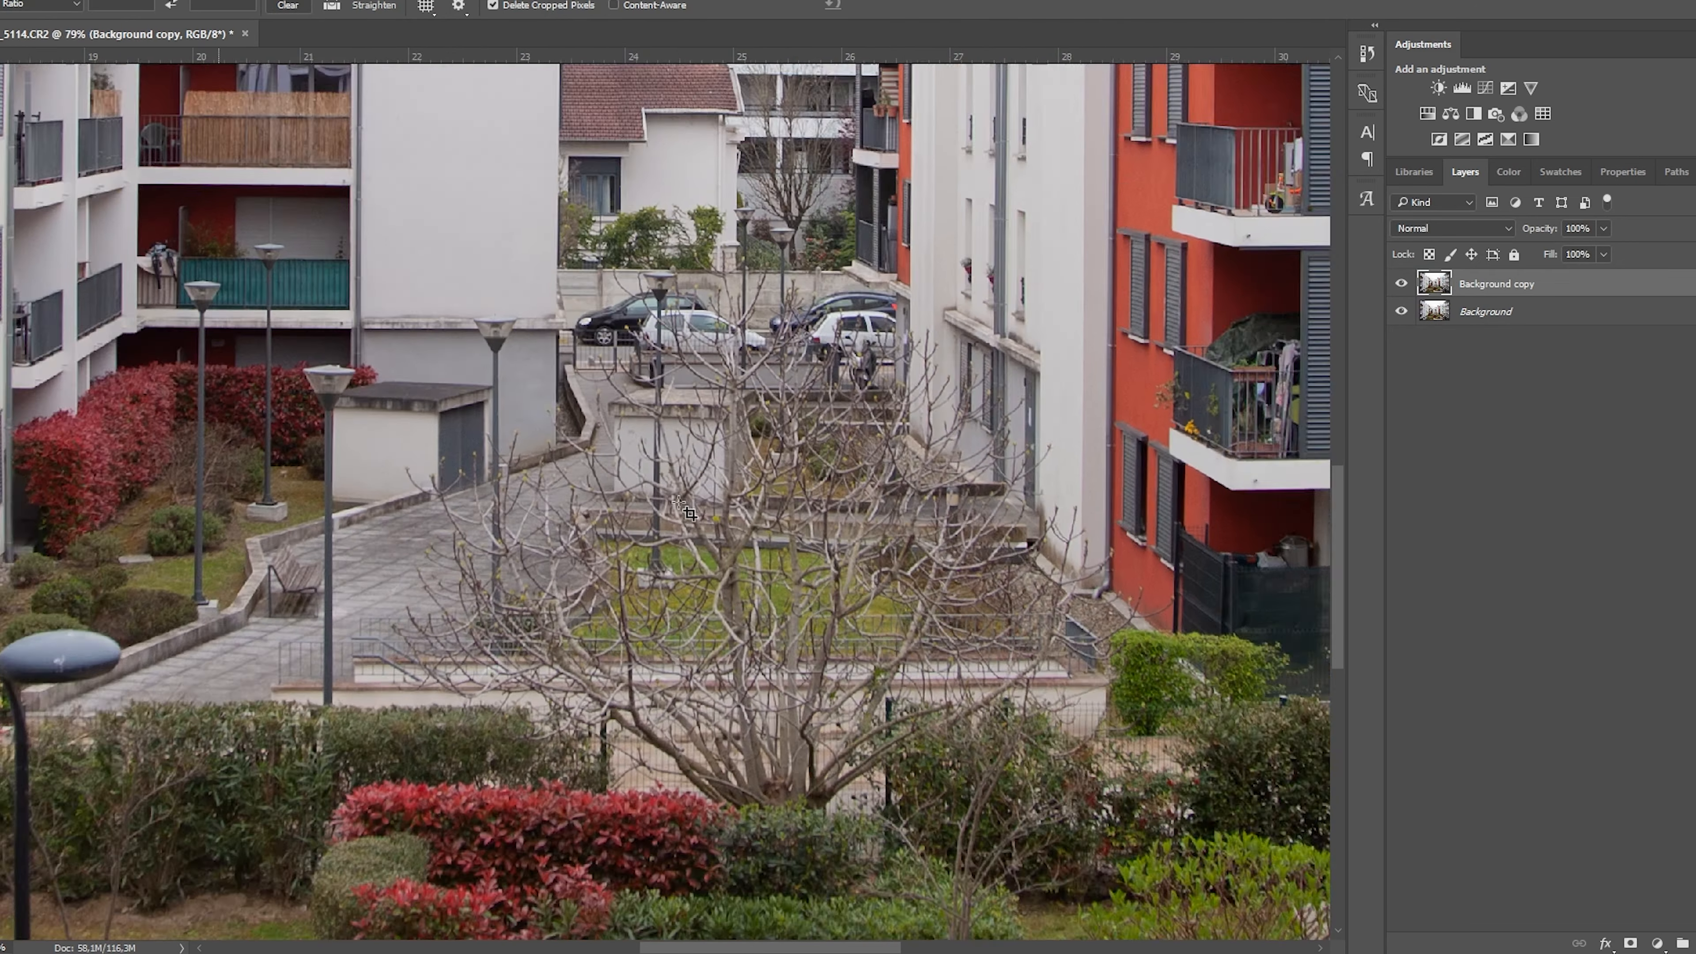
Outline the lawn area behind the bare tree on the Background copy layer with the Polygonal Lasso tool
alt+scroll(678, 502, up, 2)
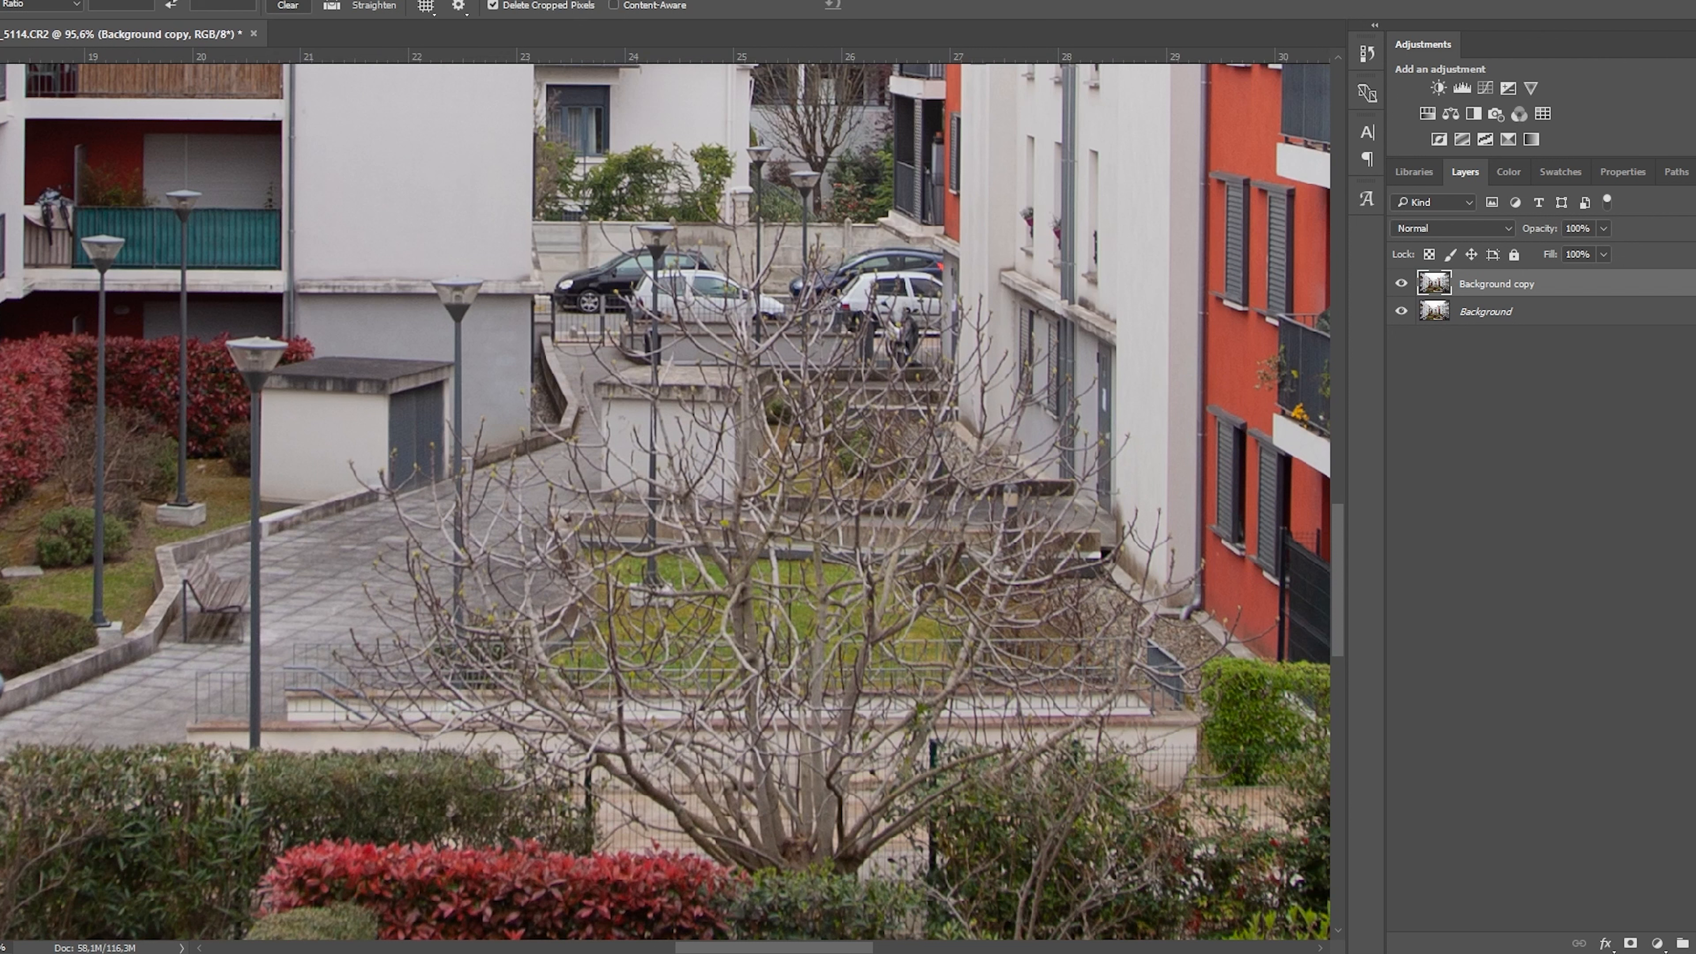
key(s)
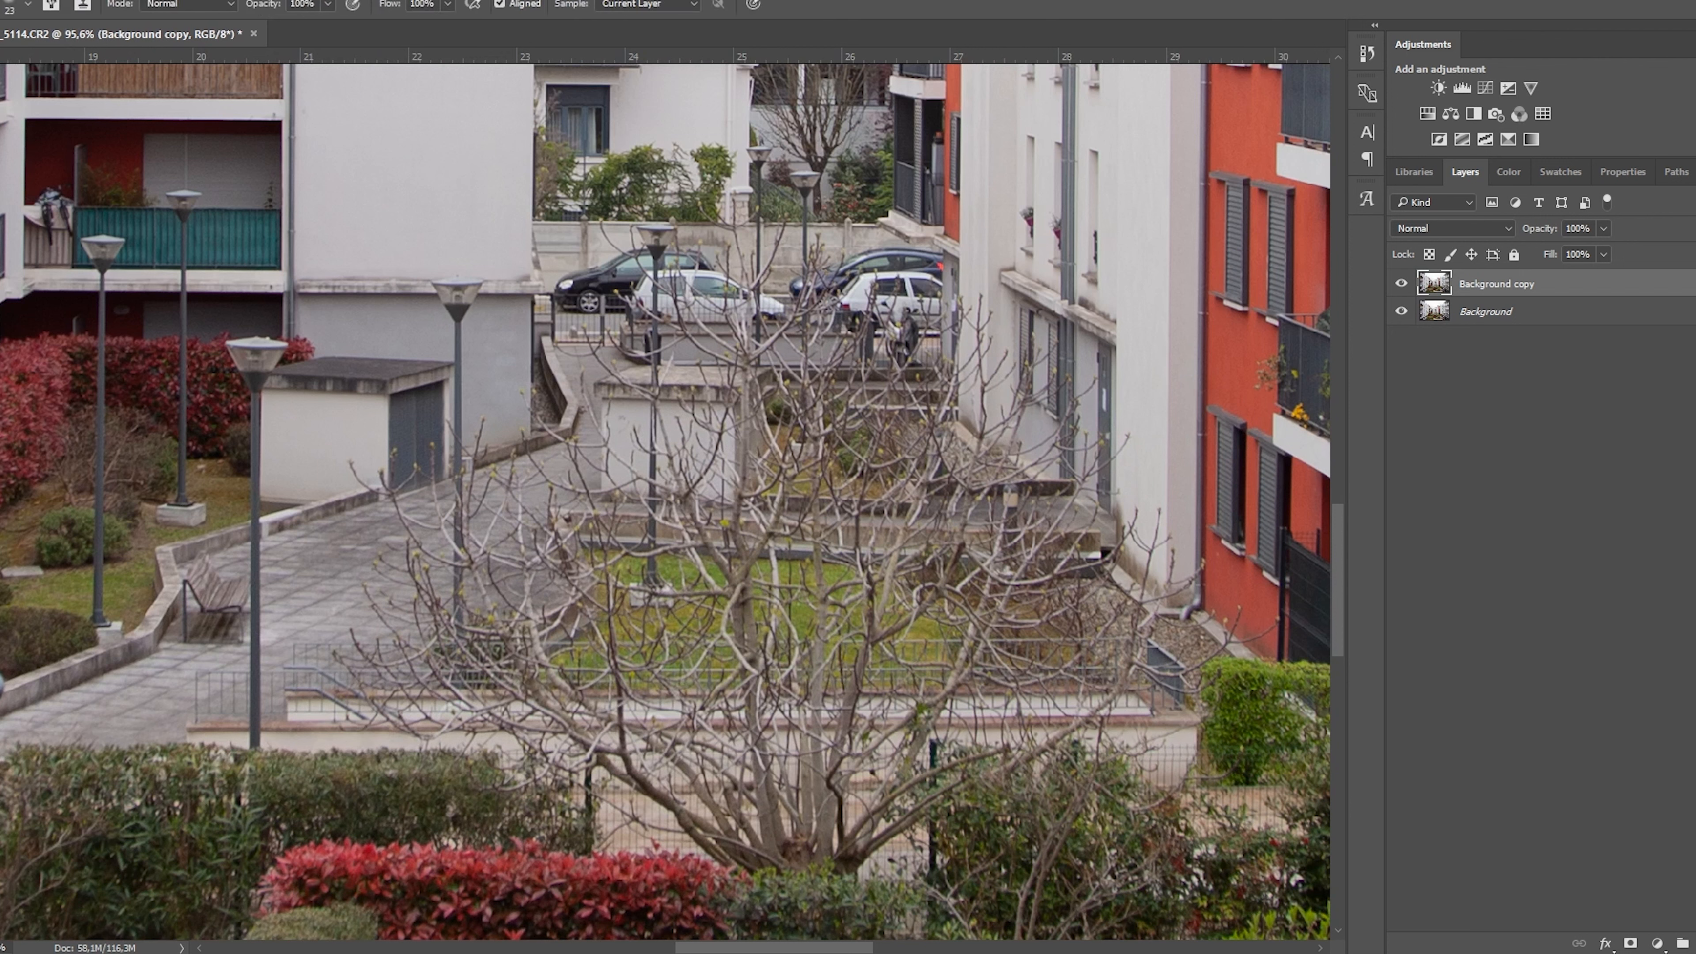
key(l)
click(583, 542)
click(596, 621)
click(507, 686)
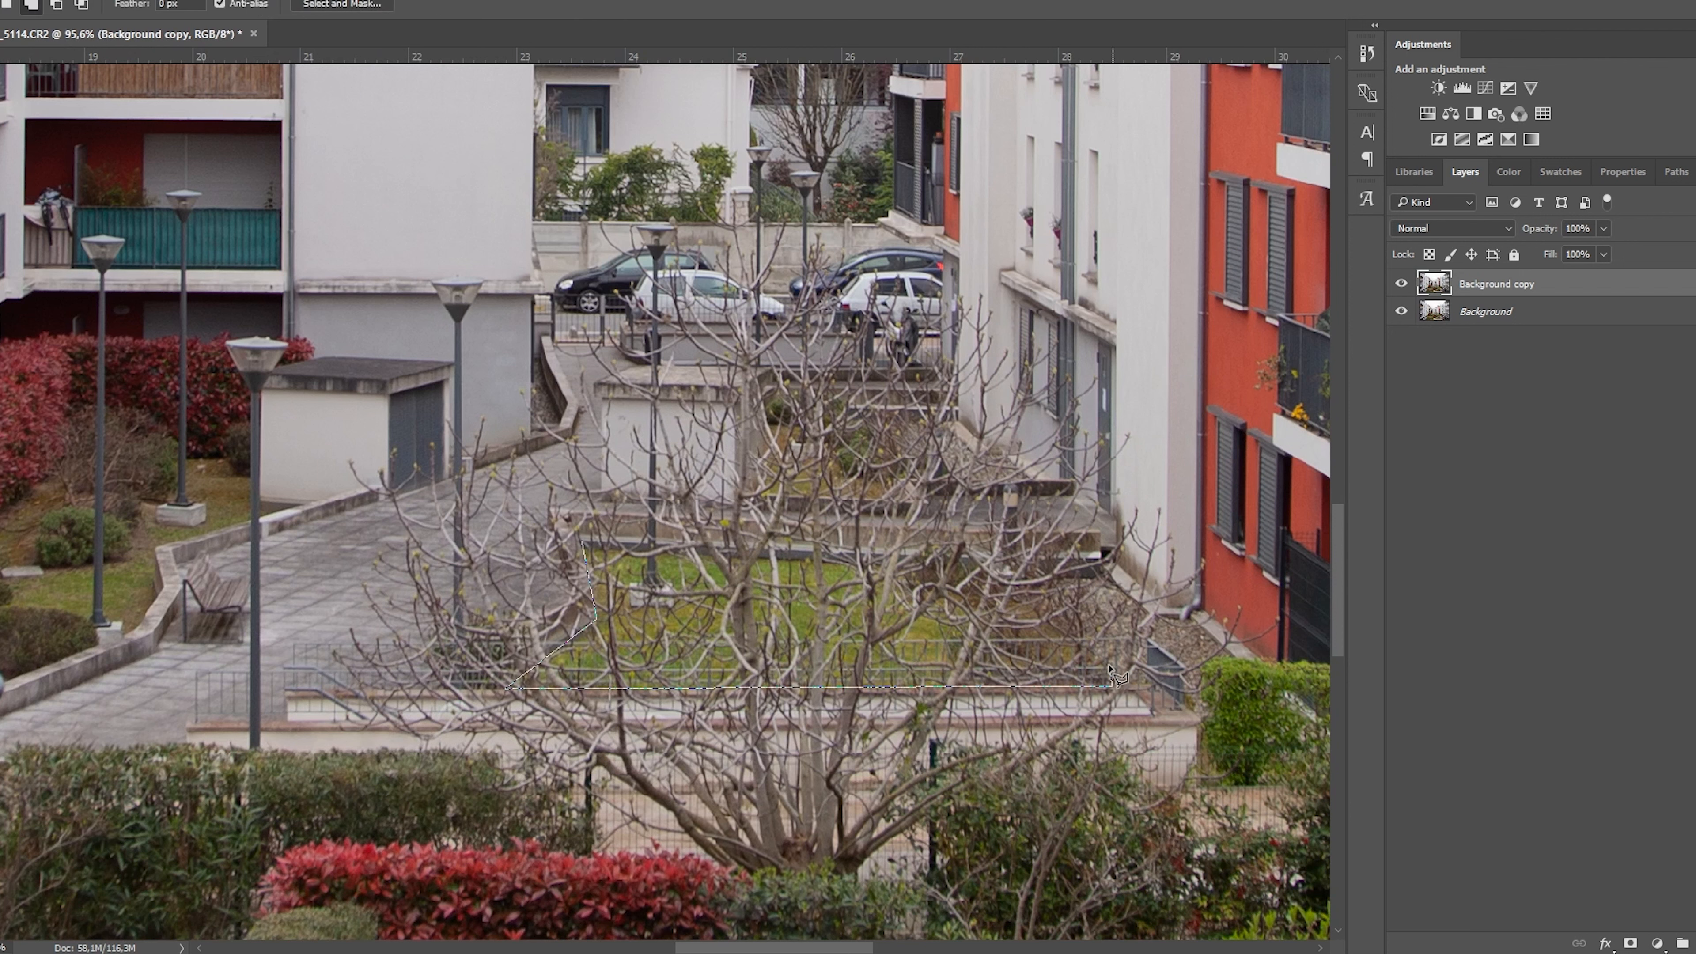
double_click(689, 556)
Paint clean grass over the tree branches inside the lawn selection with the Clone Stamp tool
alt+scroll(691, 575, up, 5)
key(s)
alt+click(951, 533)
mouse_move(872, 580)
mouse_down()
mouse_move(858, 632)
mouse_move(978, 628)
mouse_up()
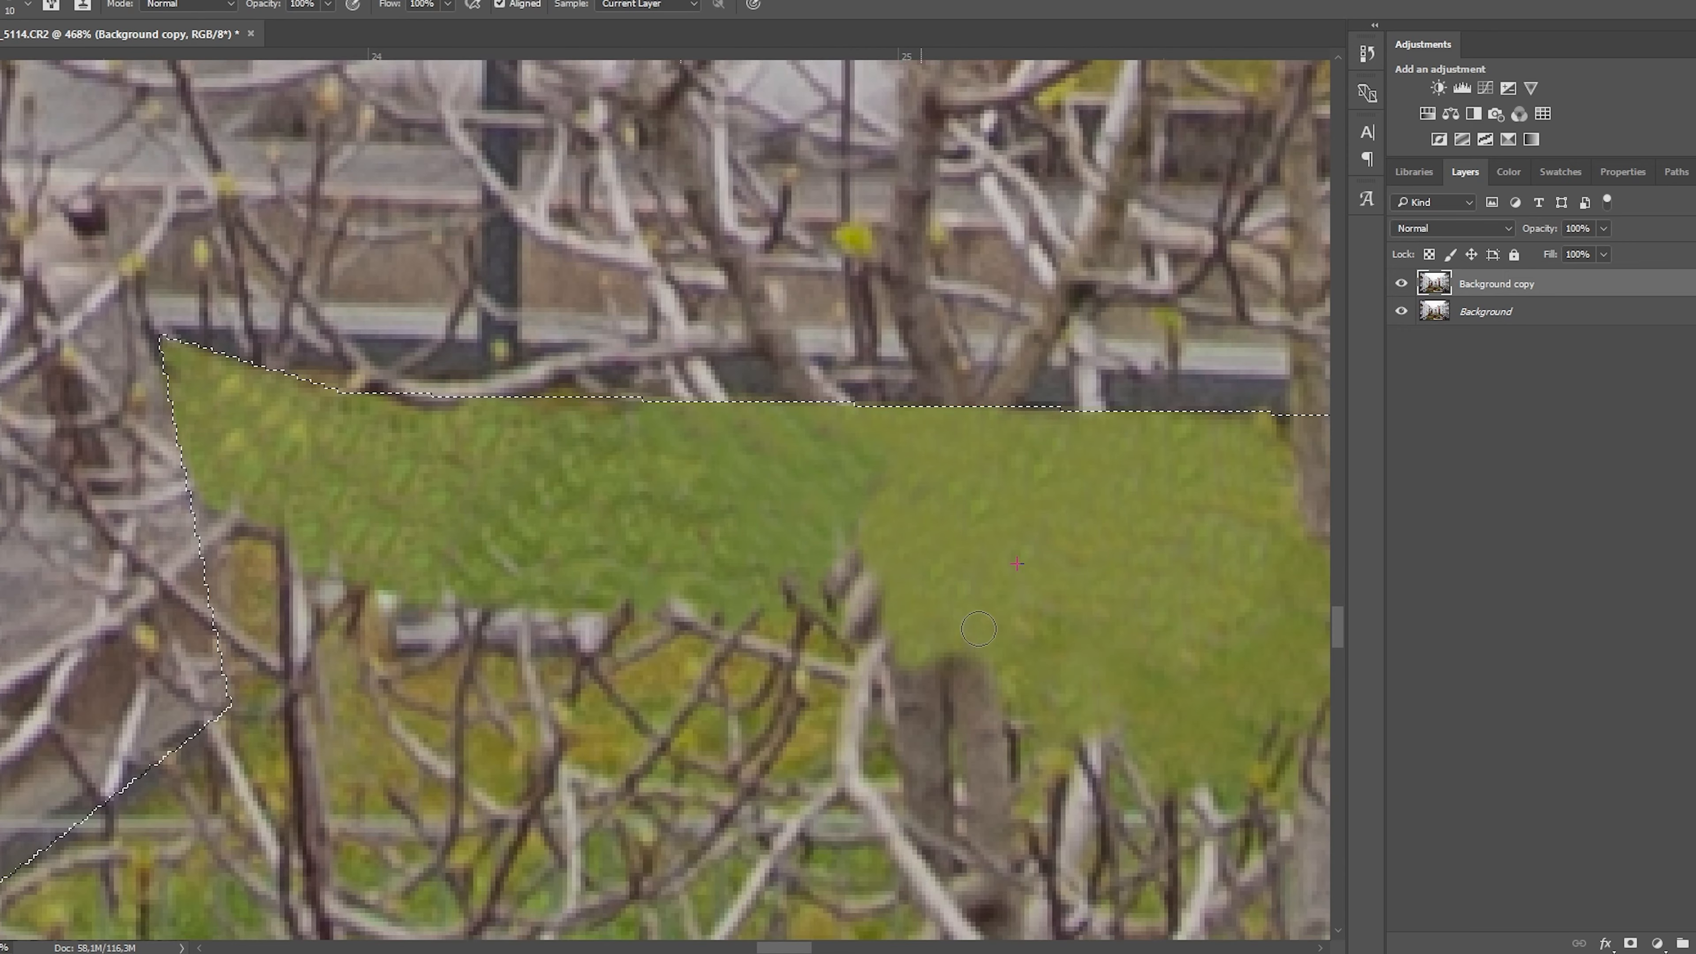
Hide and show the Background copy layer to compare the retouched lawn with the original photo
alt+scroll(1135, 588, down, 5)
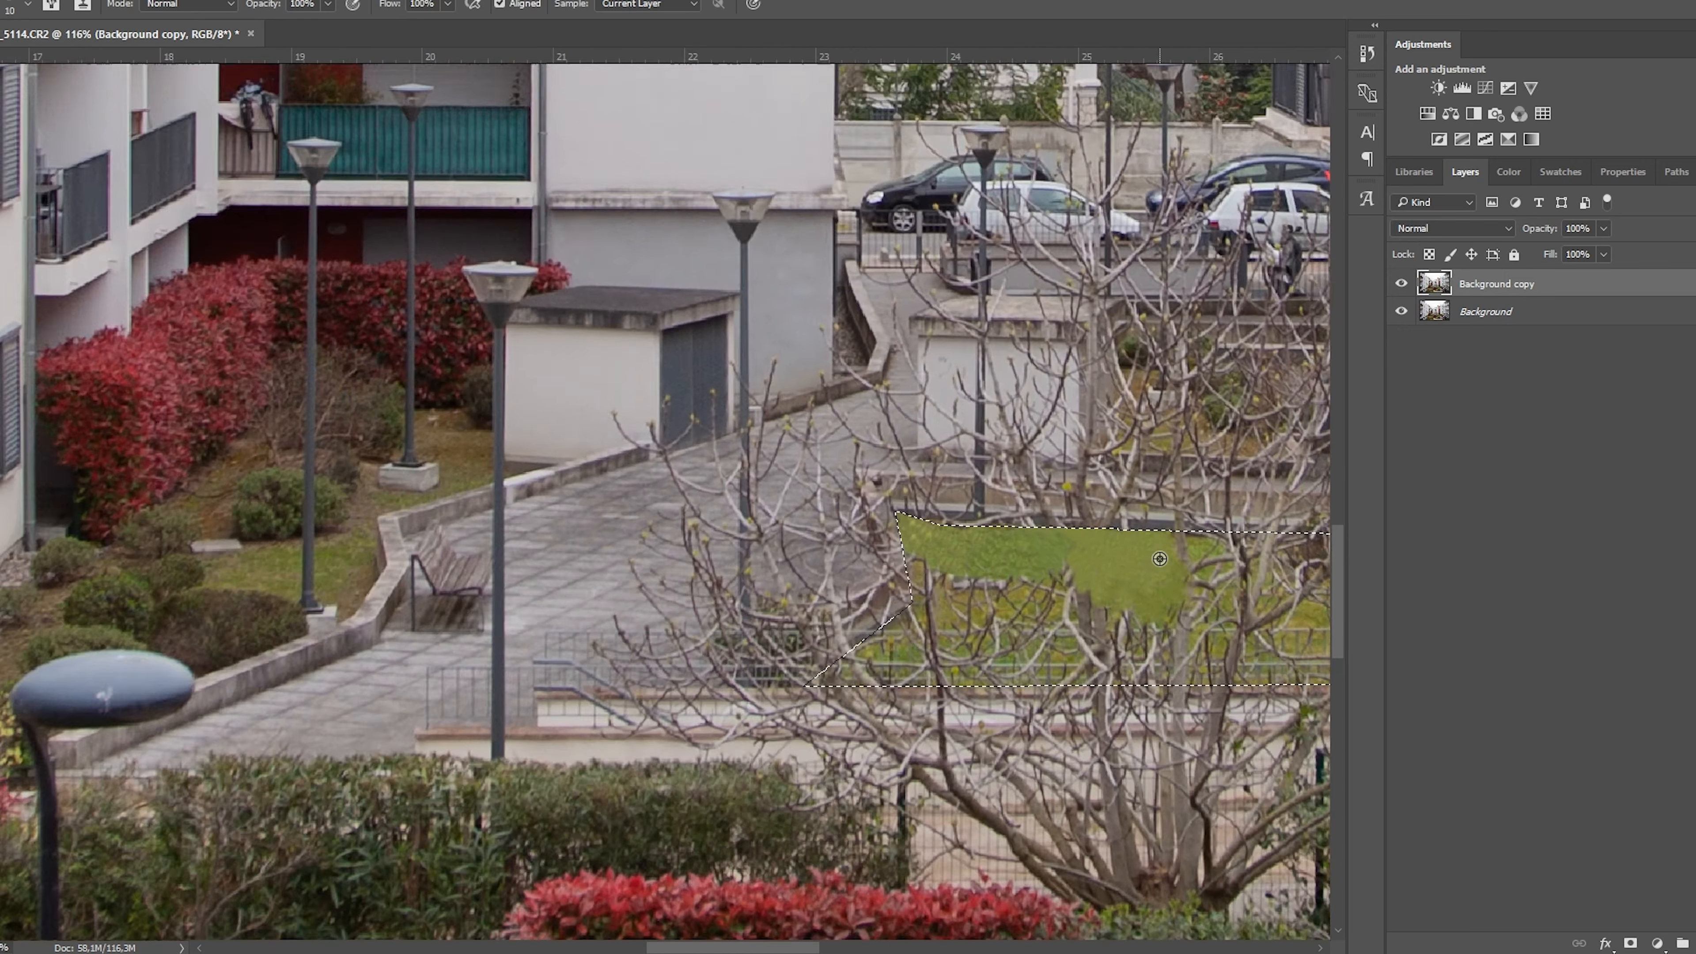
alt+scroll(1213, 574, up, 1)
click(1401, 285)
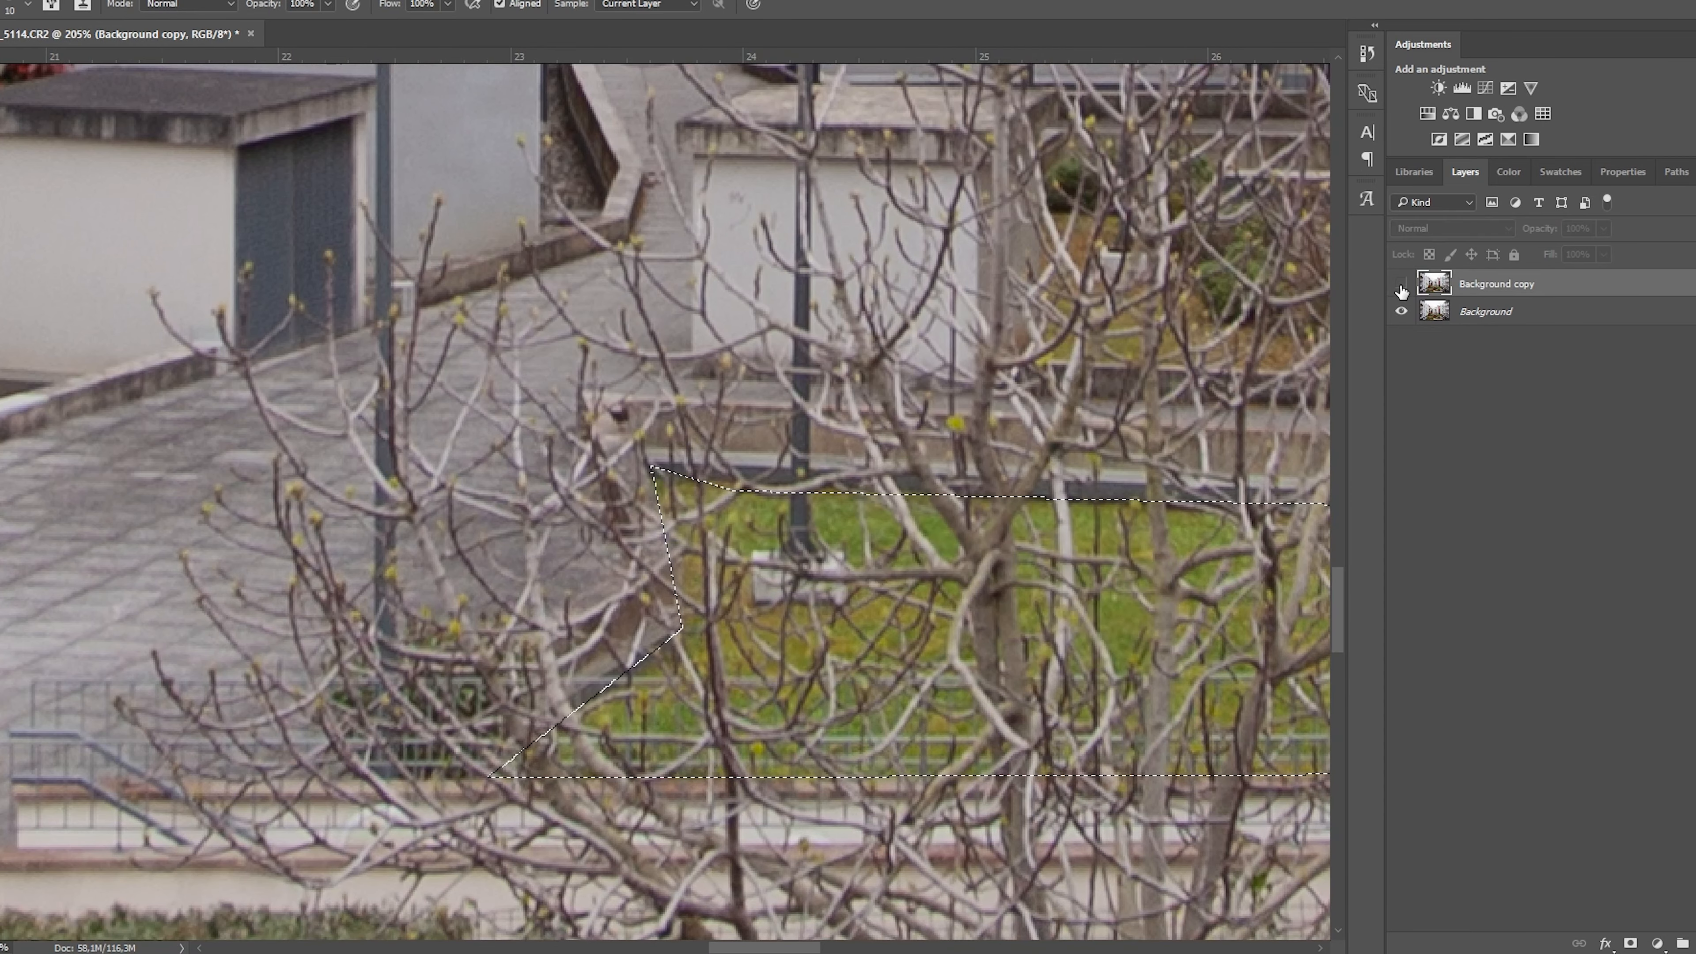
click(1401, 286)
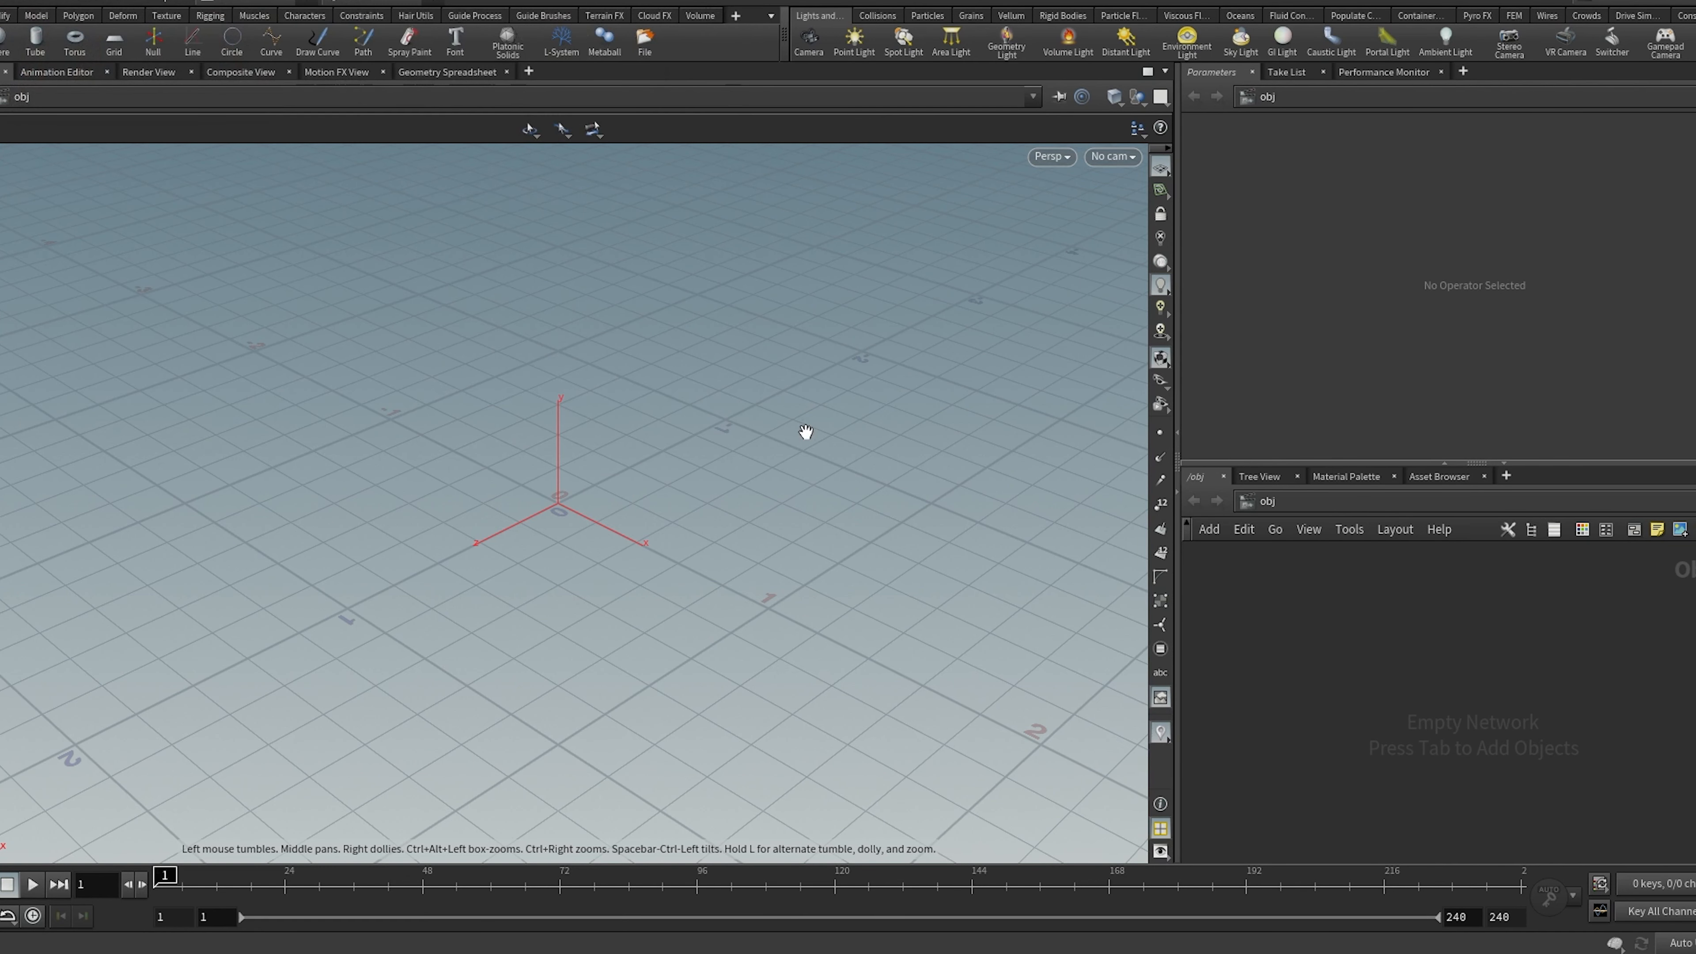
Switch to Houdini and load the courtyard photo as the perspective view's background image
drag(806, 432, 609, 496)
key(d)
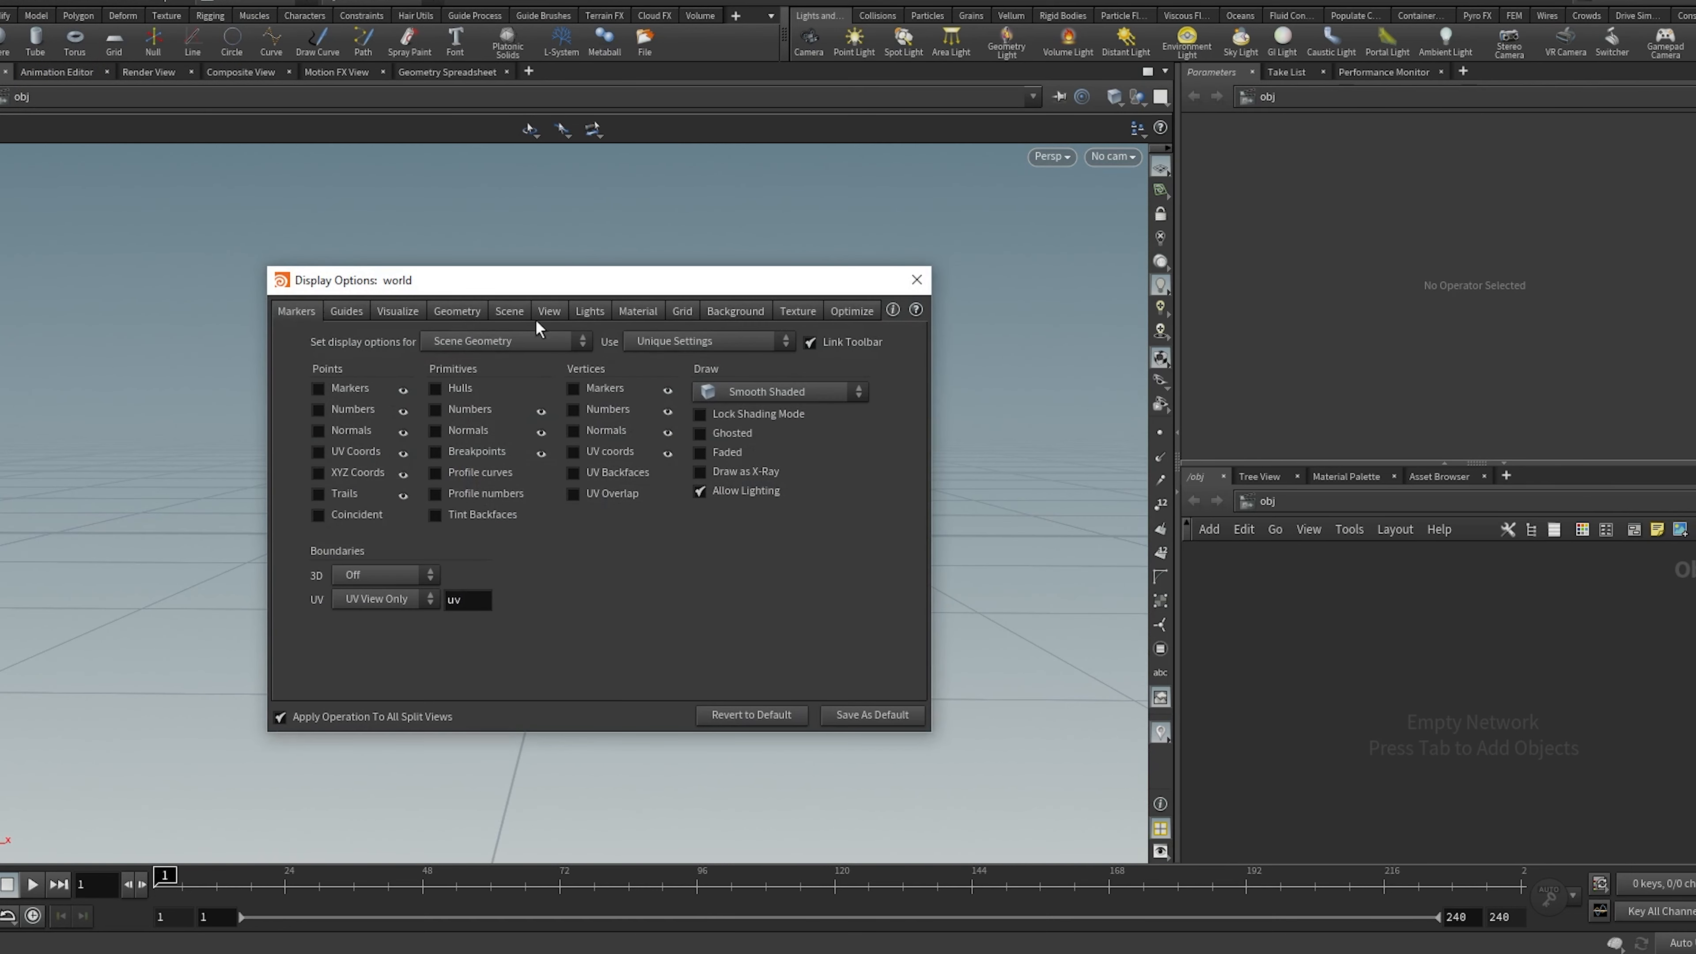
click(738, 311)
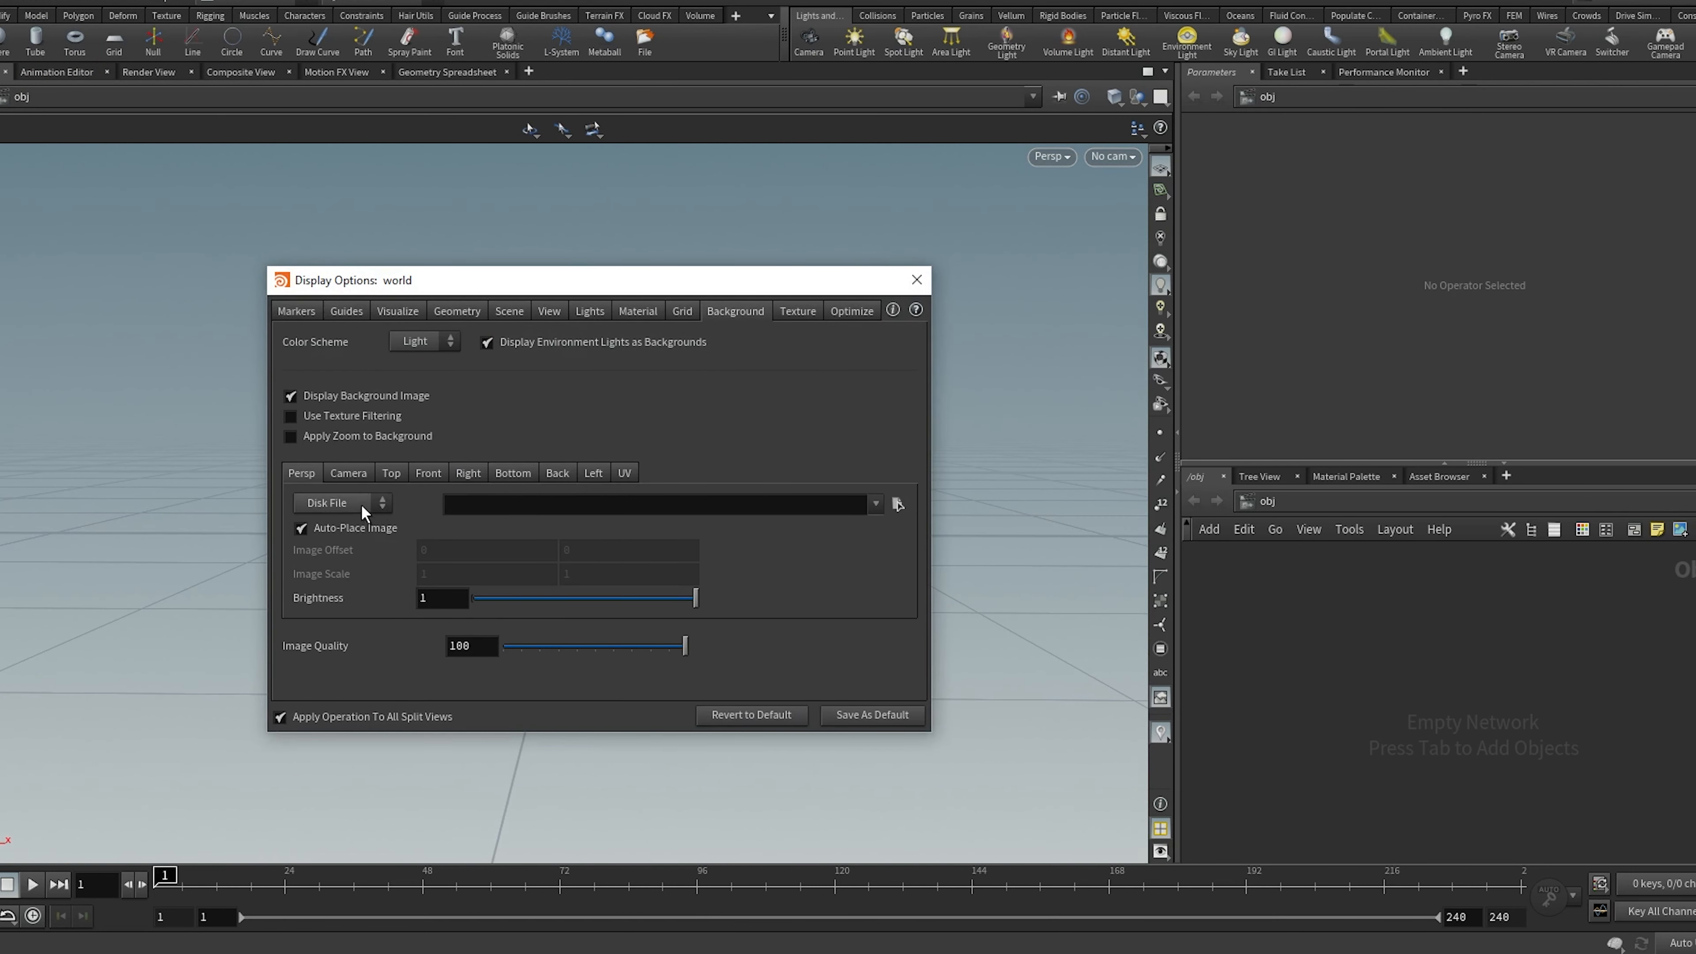
click(896, 505)
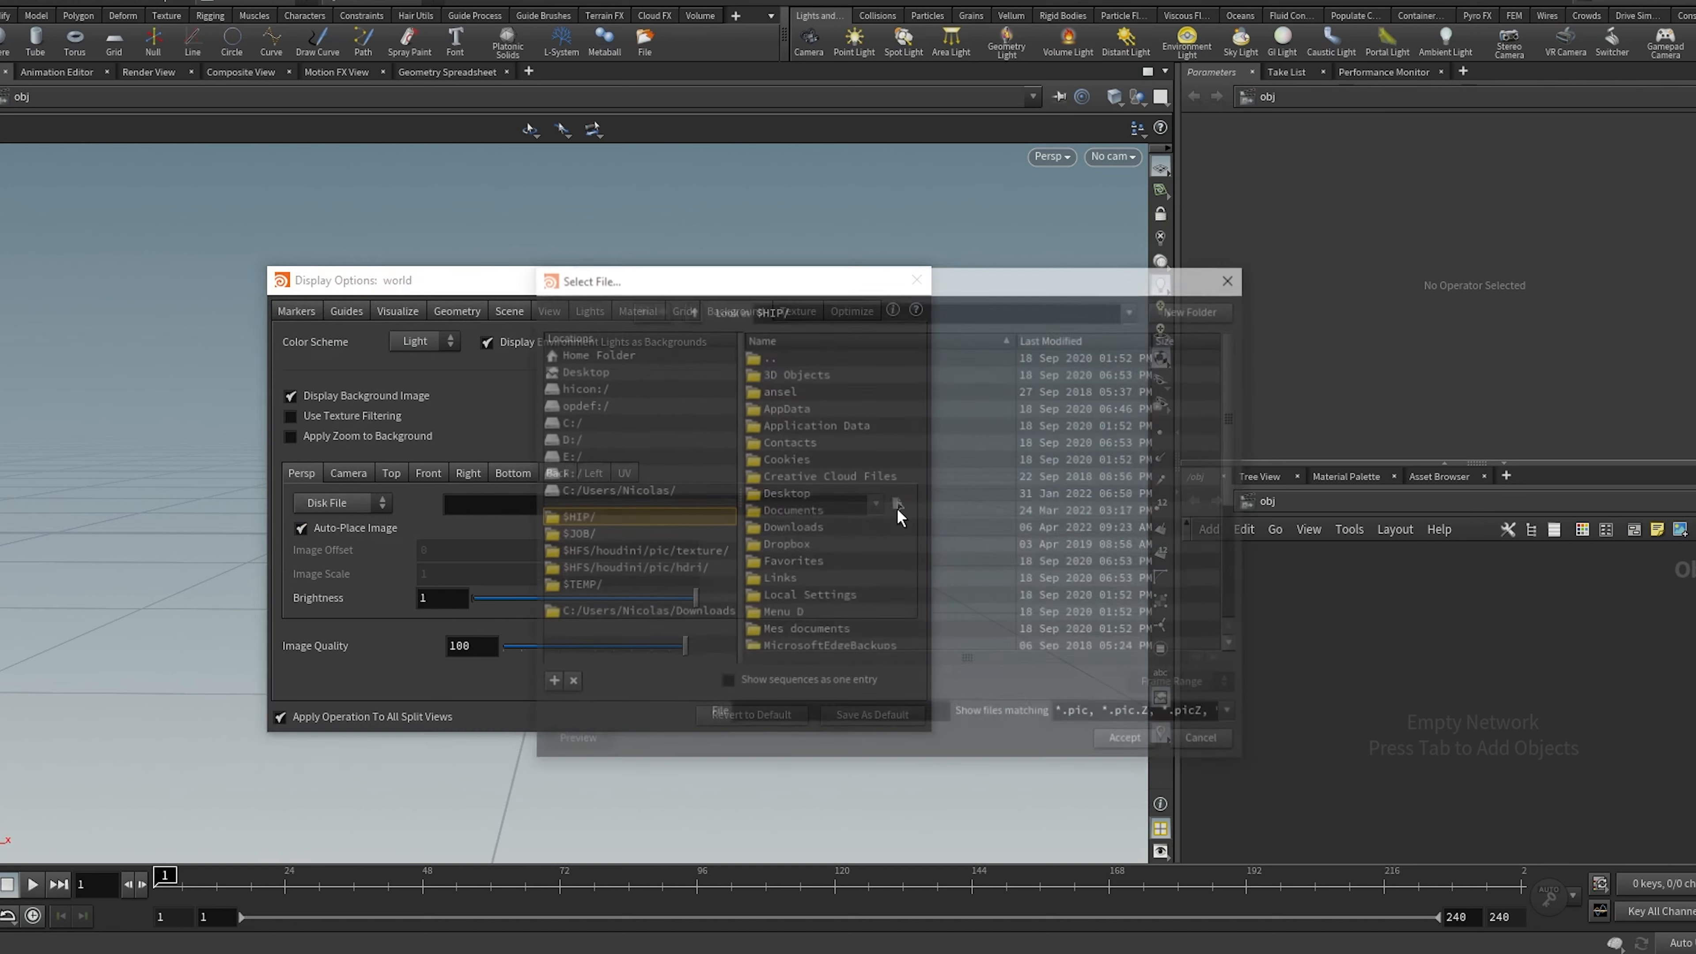
click(579, 472)
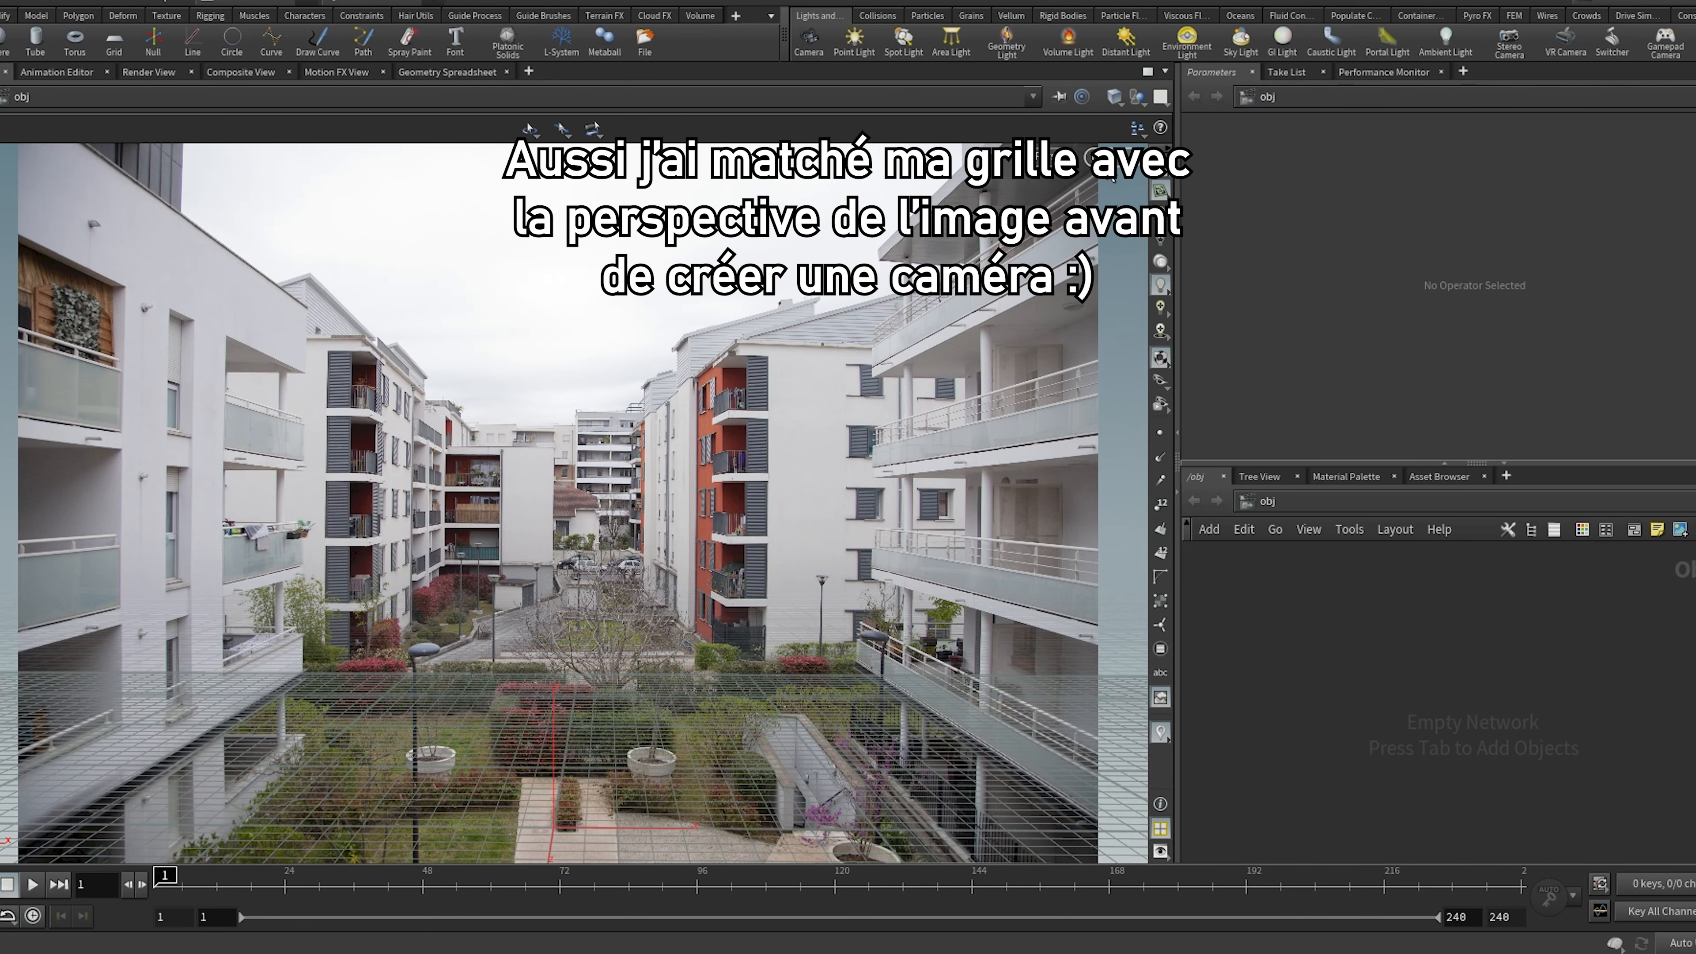
Create a new camera from the current perspective view
click(1121, 156)
click(1208, 215)
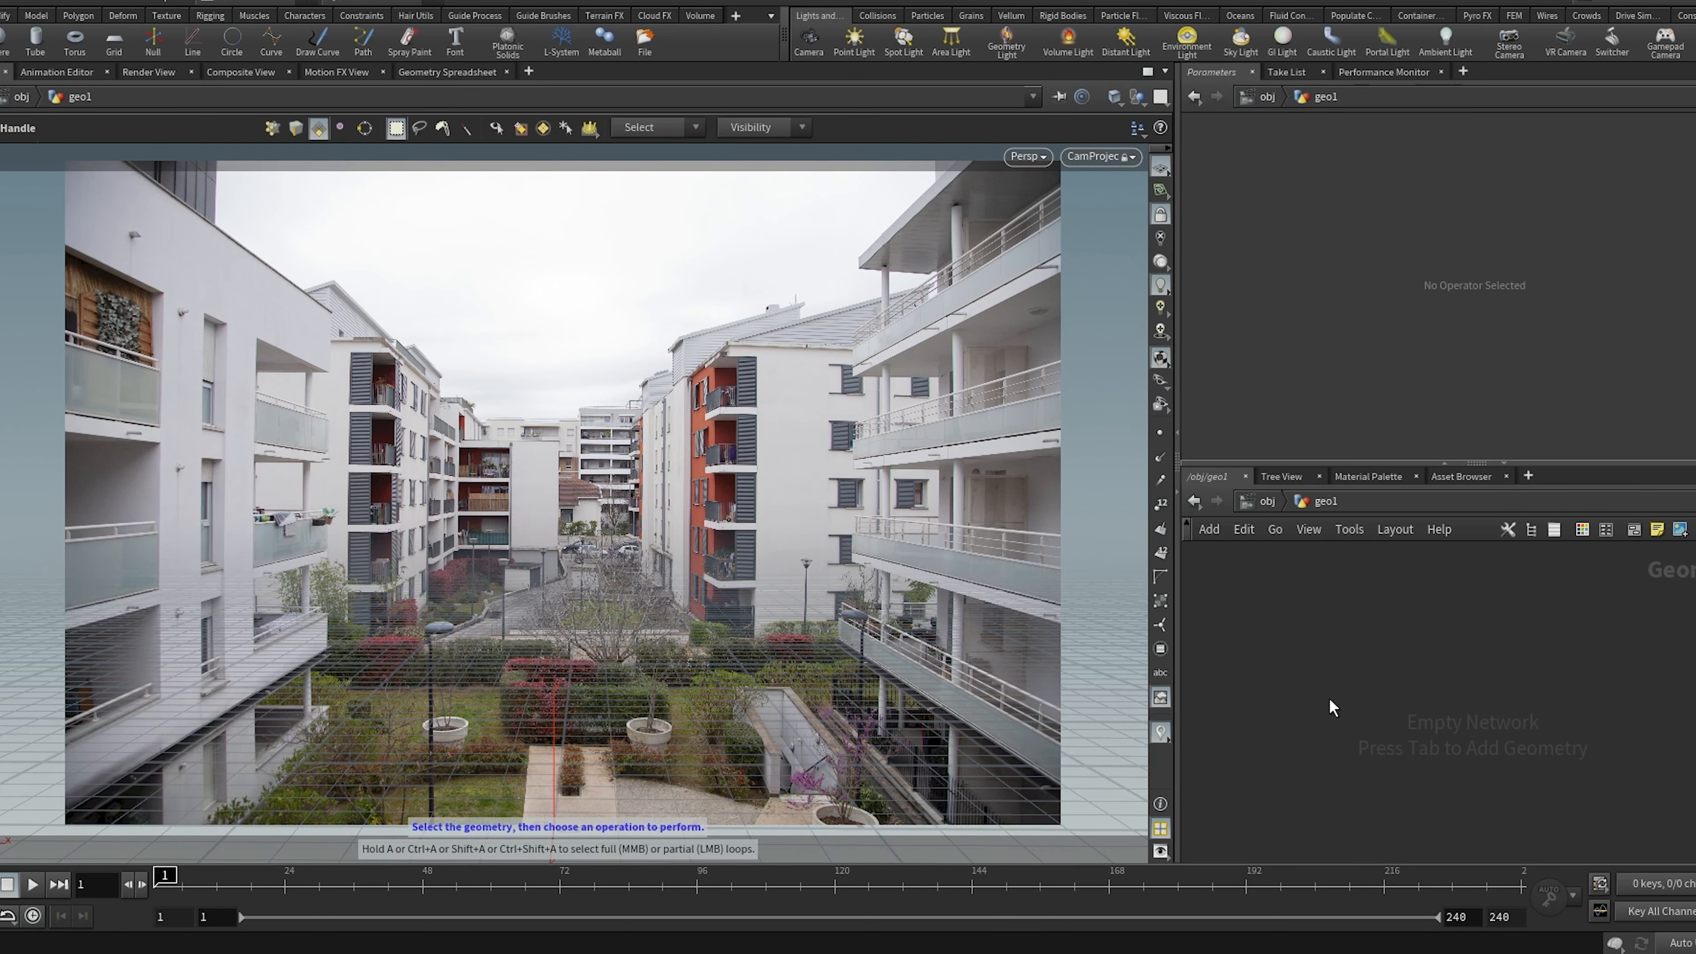
Add a Box node in geo1 and move the box sideways toward the building on the photo's left side
key(Tab)
text(box)
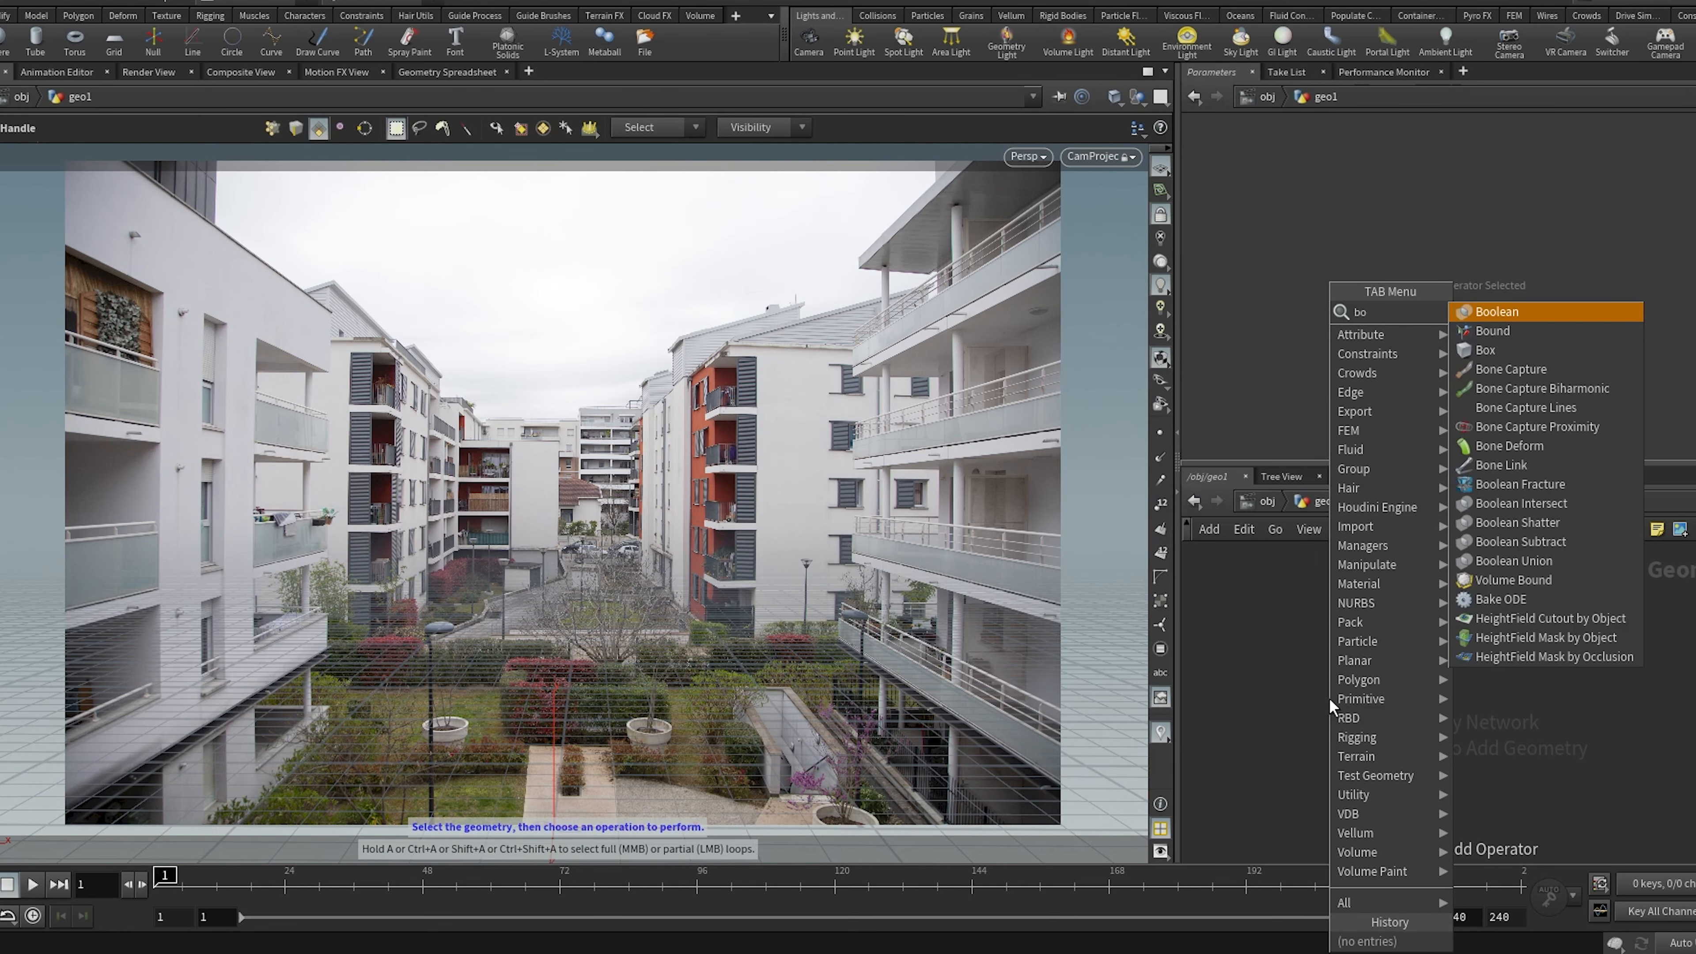
key(Return)
click(1329, 701)
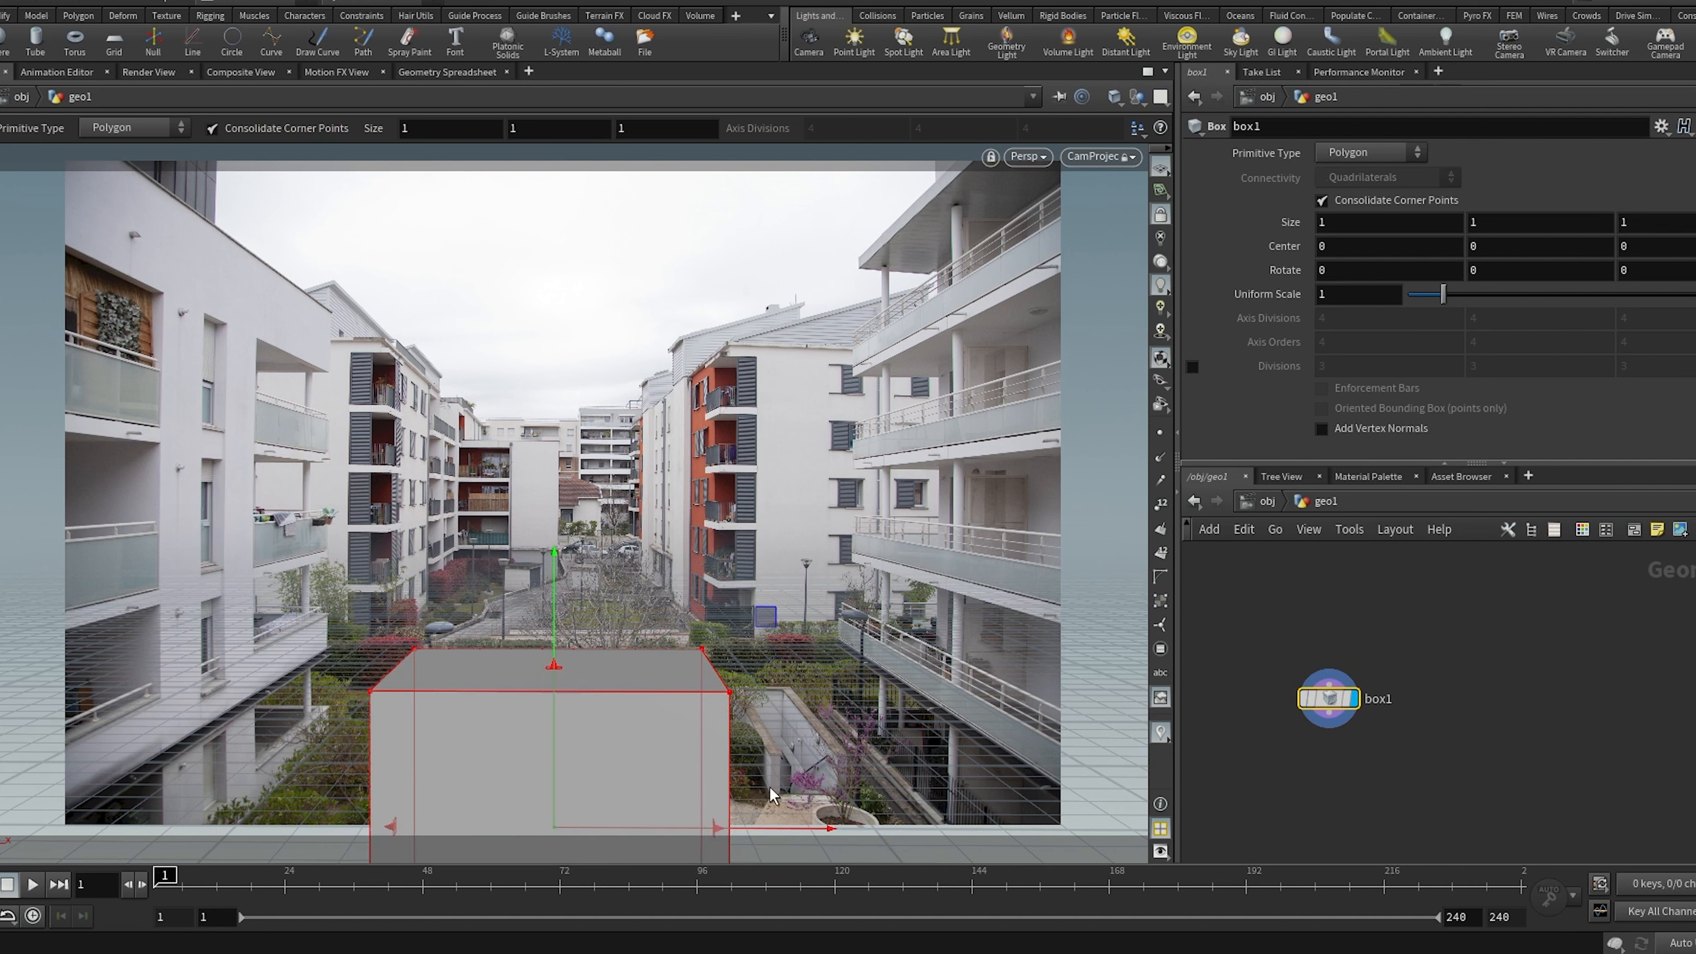
drag(793, 834, 251, 756)
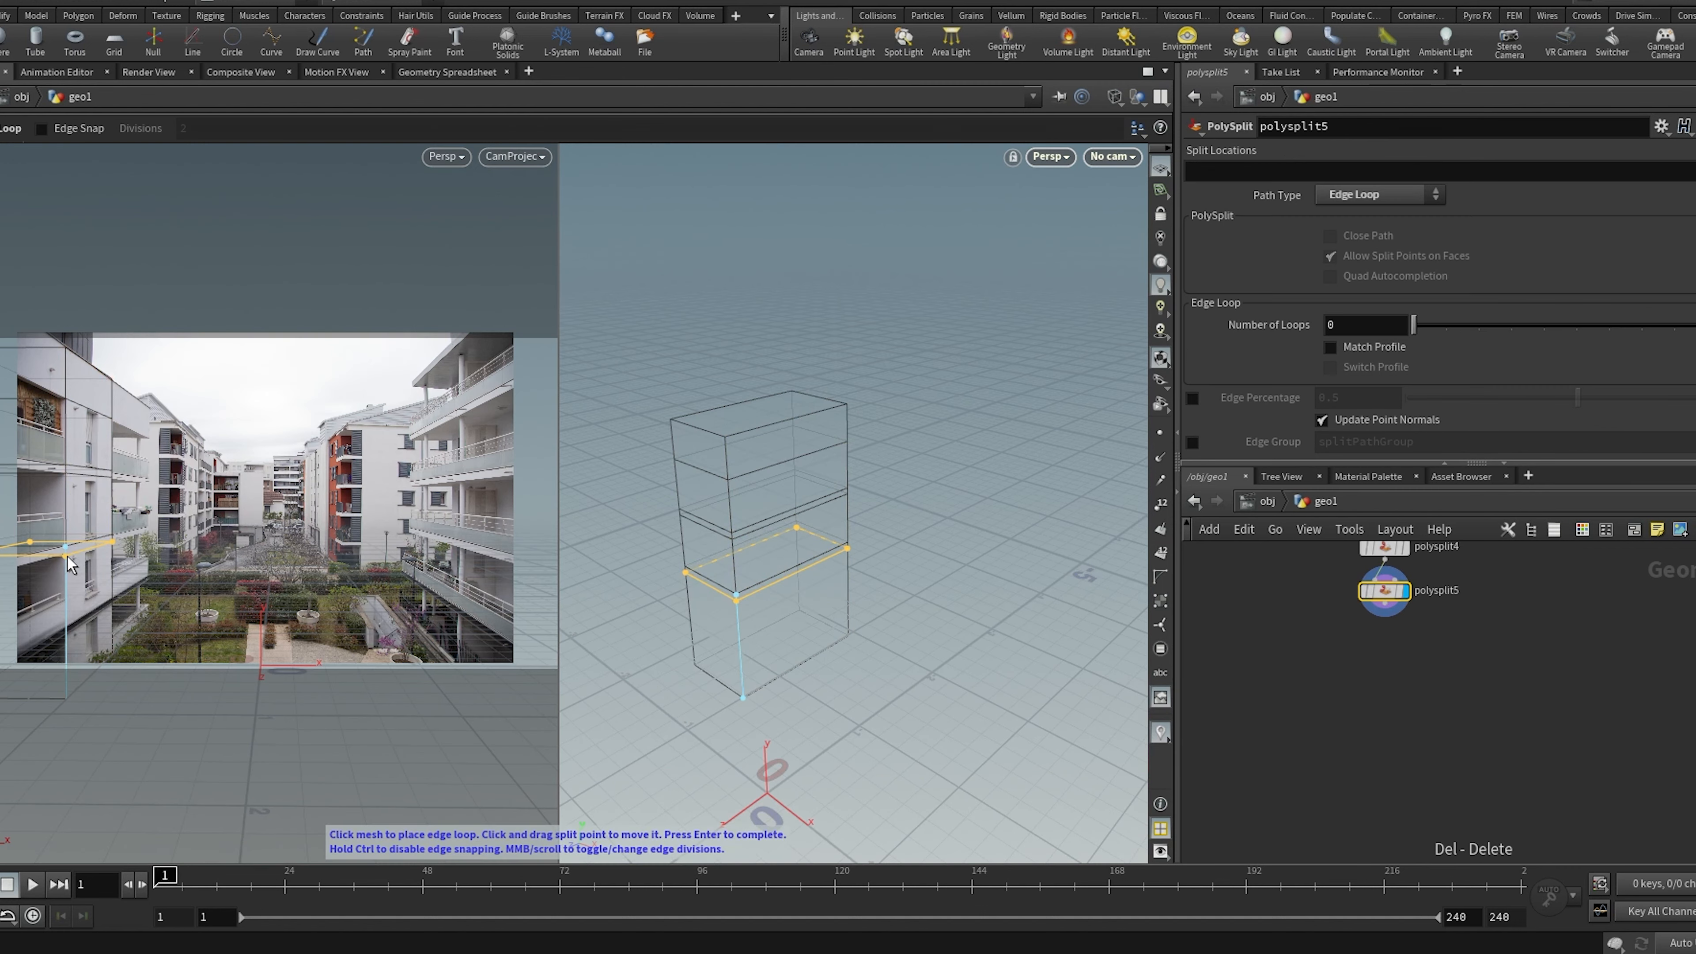
right_click(150, 707)
key(Escape)
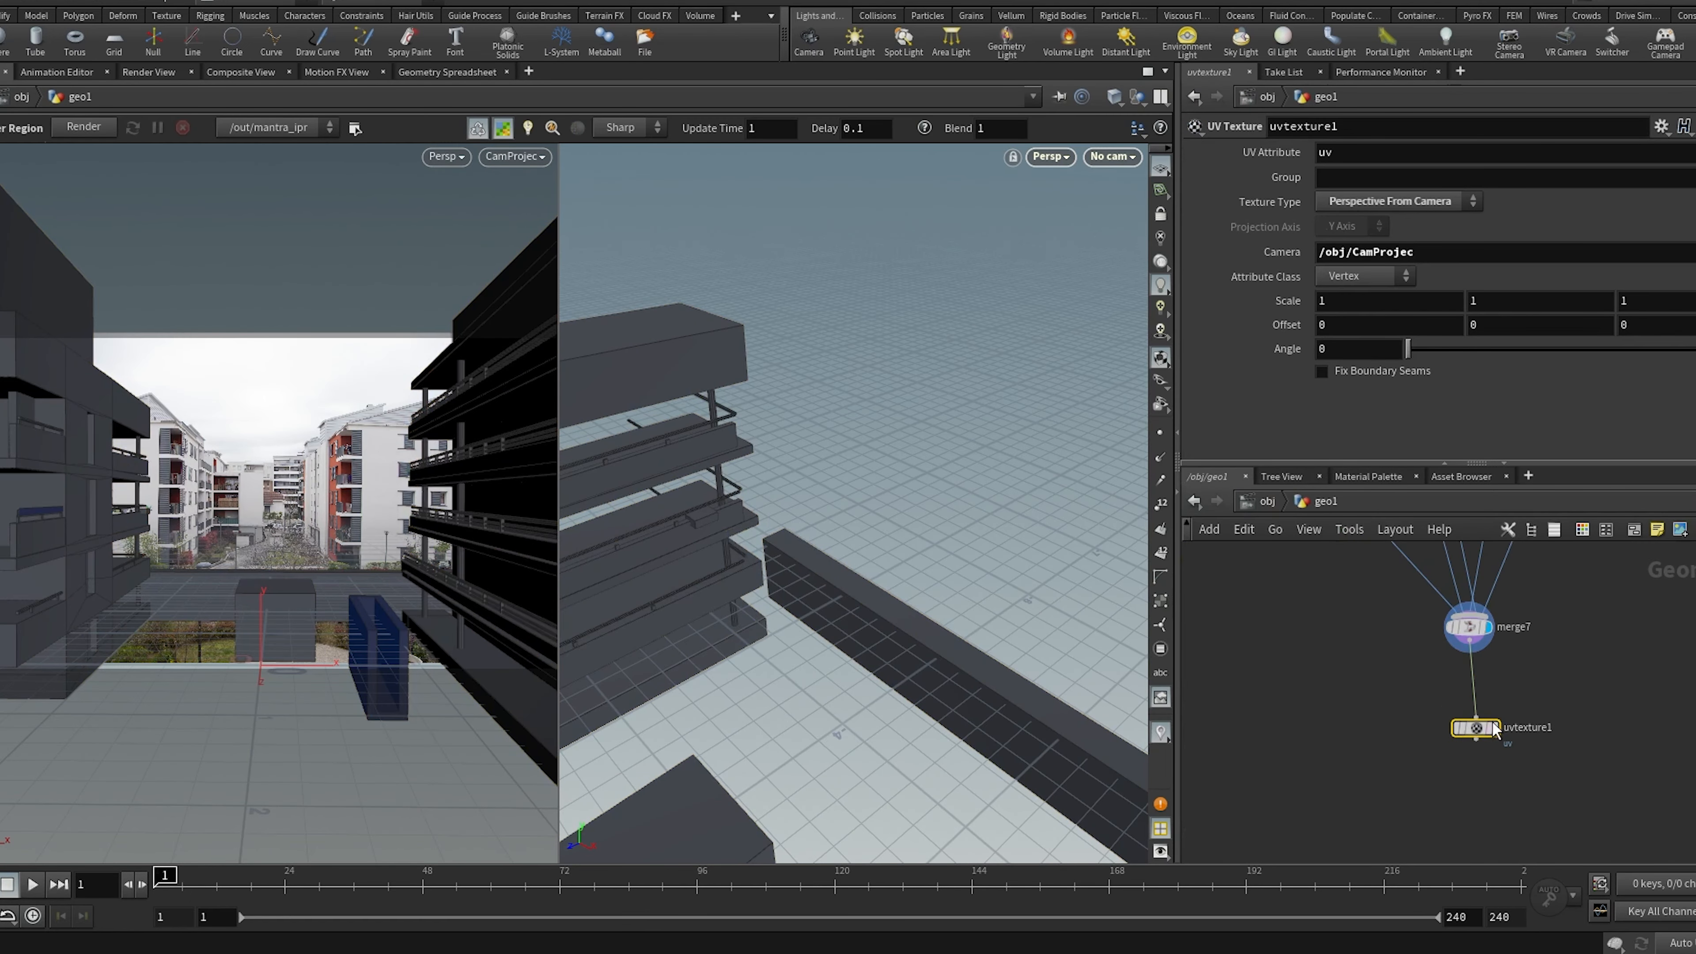
Display the uvtexture1 node's output on the modelled buildings and shift the CamProjec camera to test the projection
click(1492, 727)
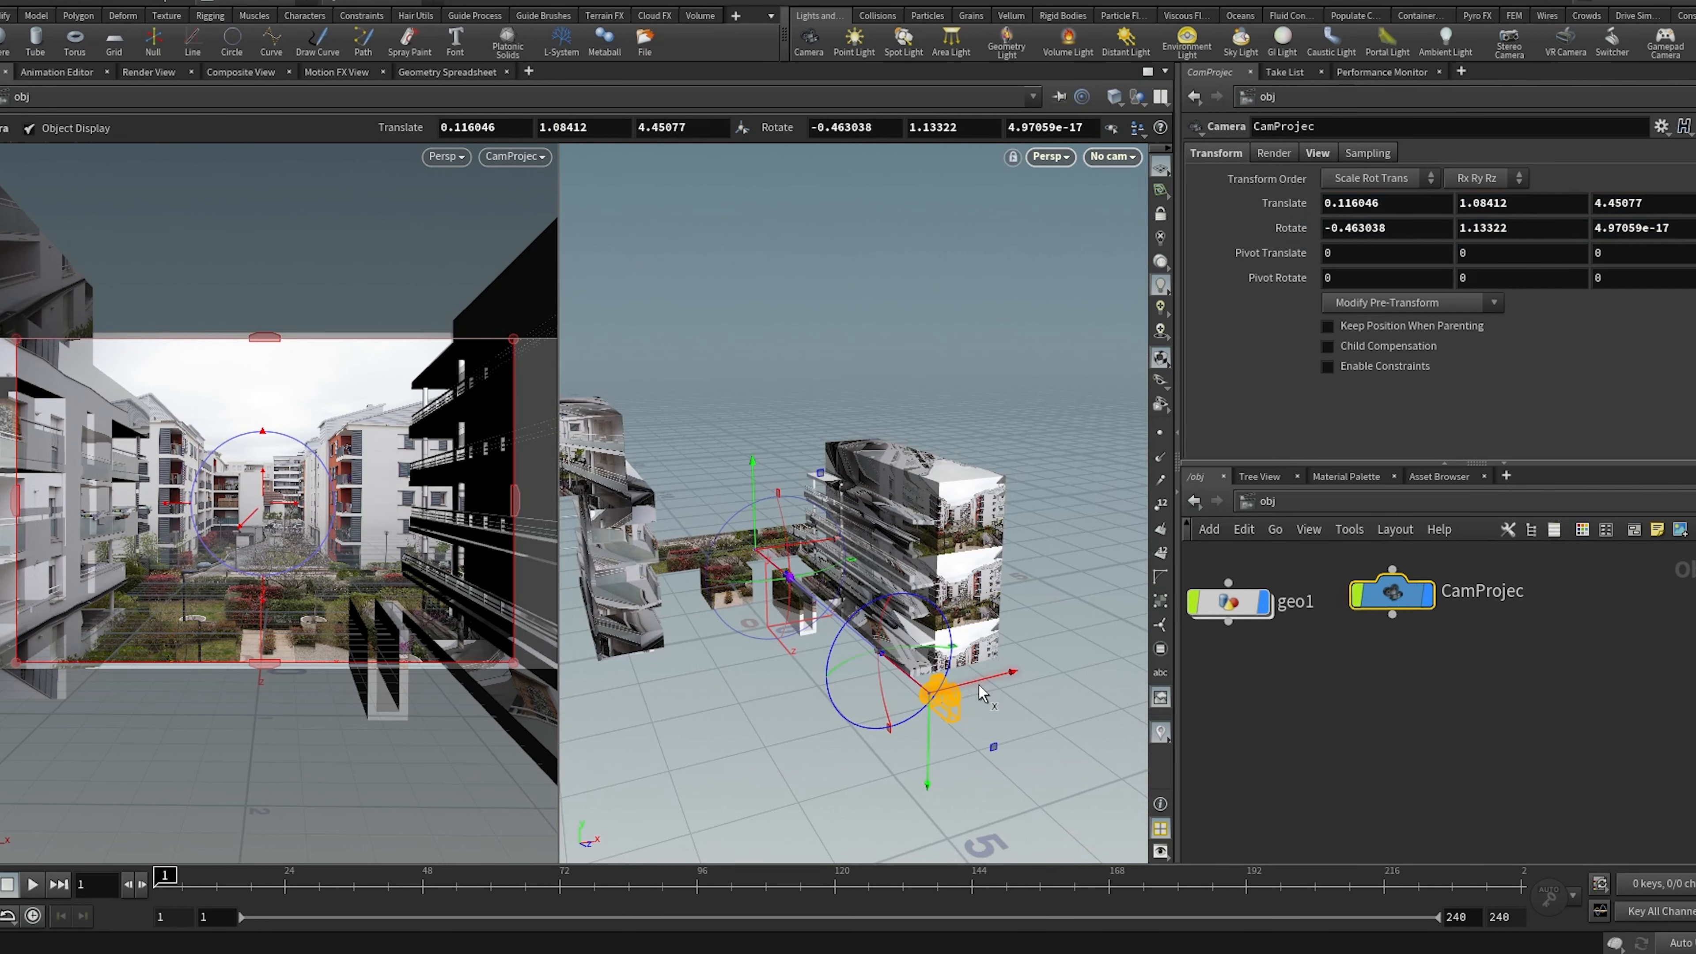
drag(979, 693, 984, 683)
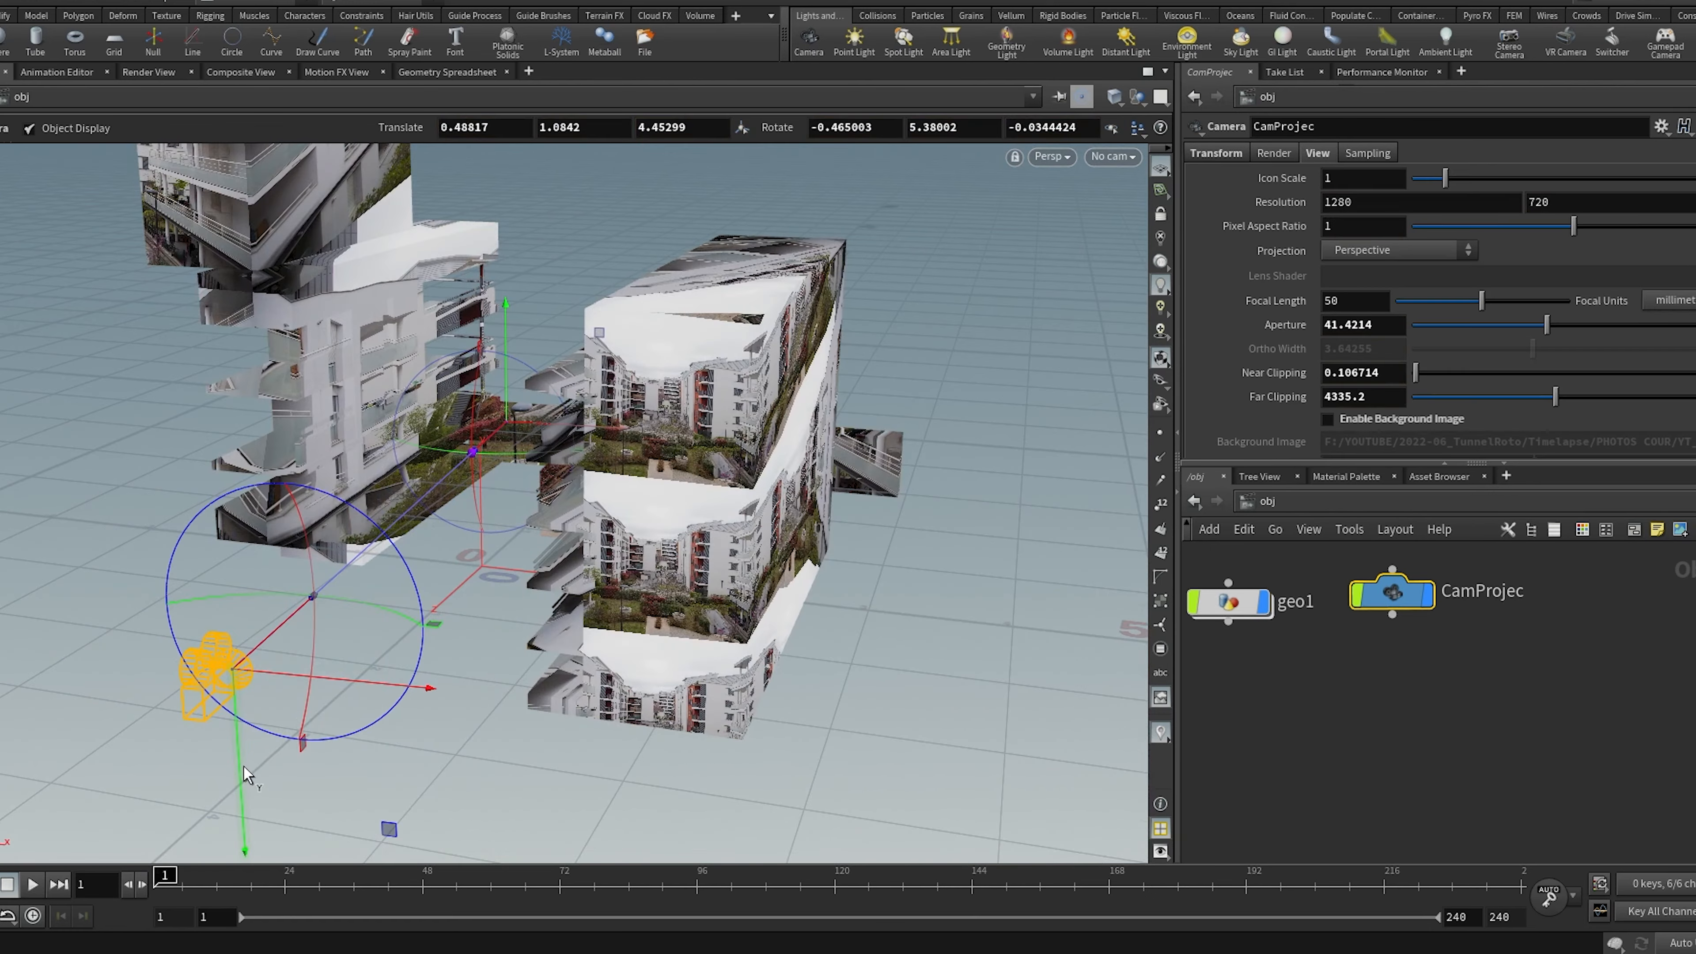
drag(237, 772, 524, 790)
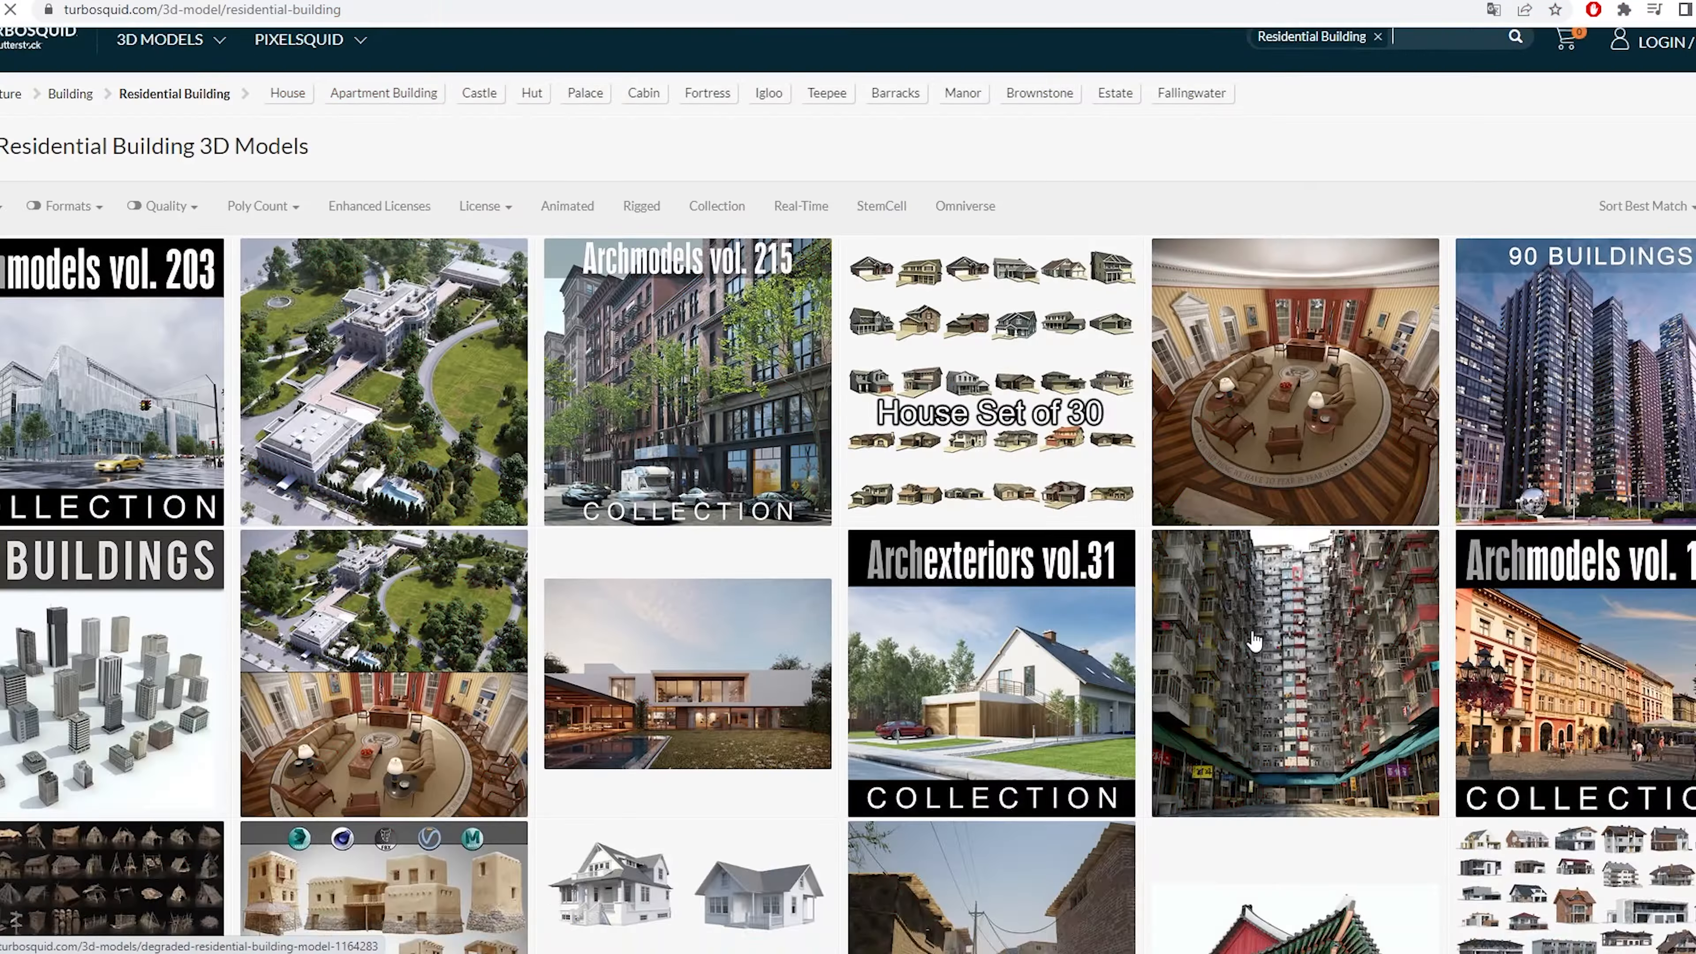
Switch to TurboSquid, filter the residential building models to free ones and open the Apartment Building_17 page
scroll(1255, 641, down, 8)
scroll(1254, 641, up, 8)
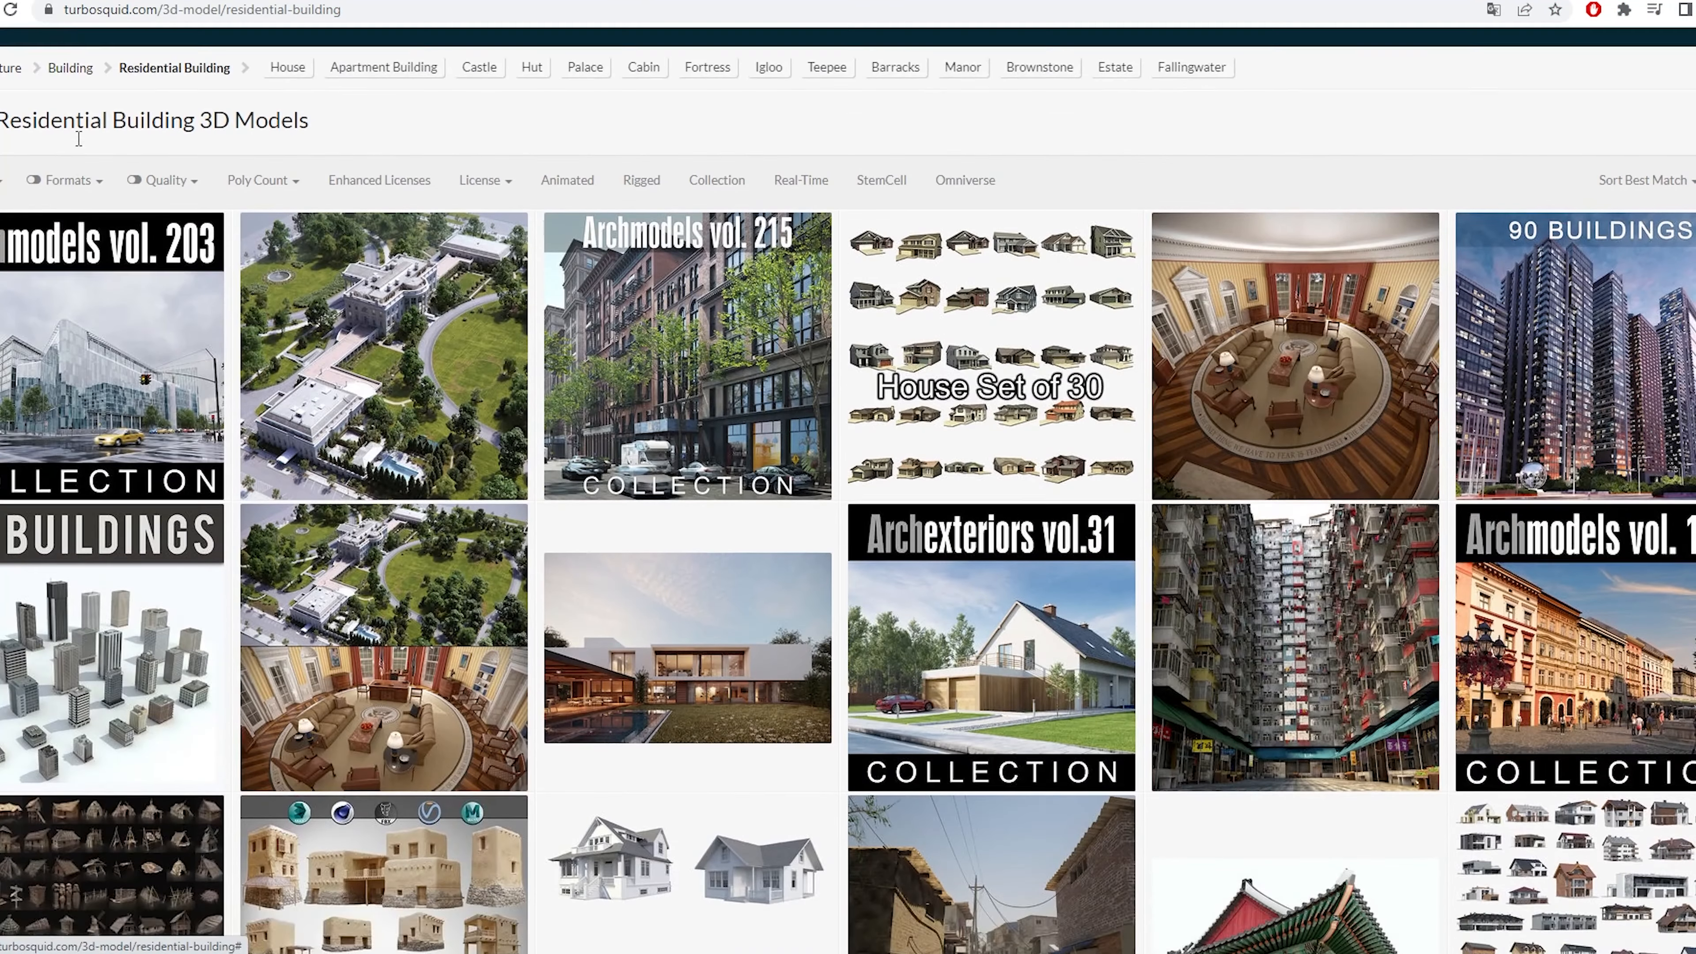
click(392, 501)
scroll(1029, 534, down, 12)
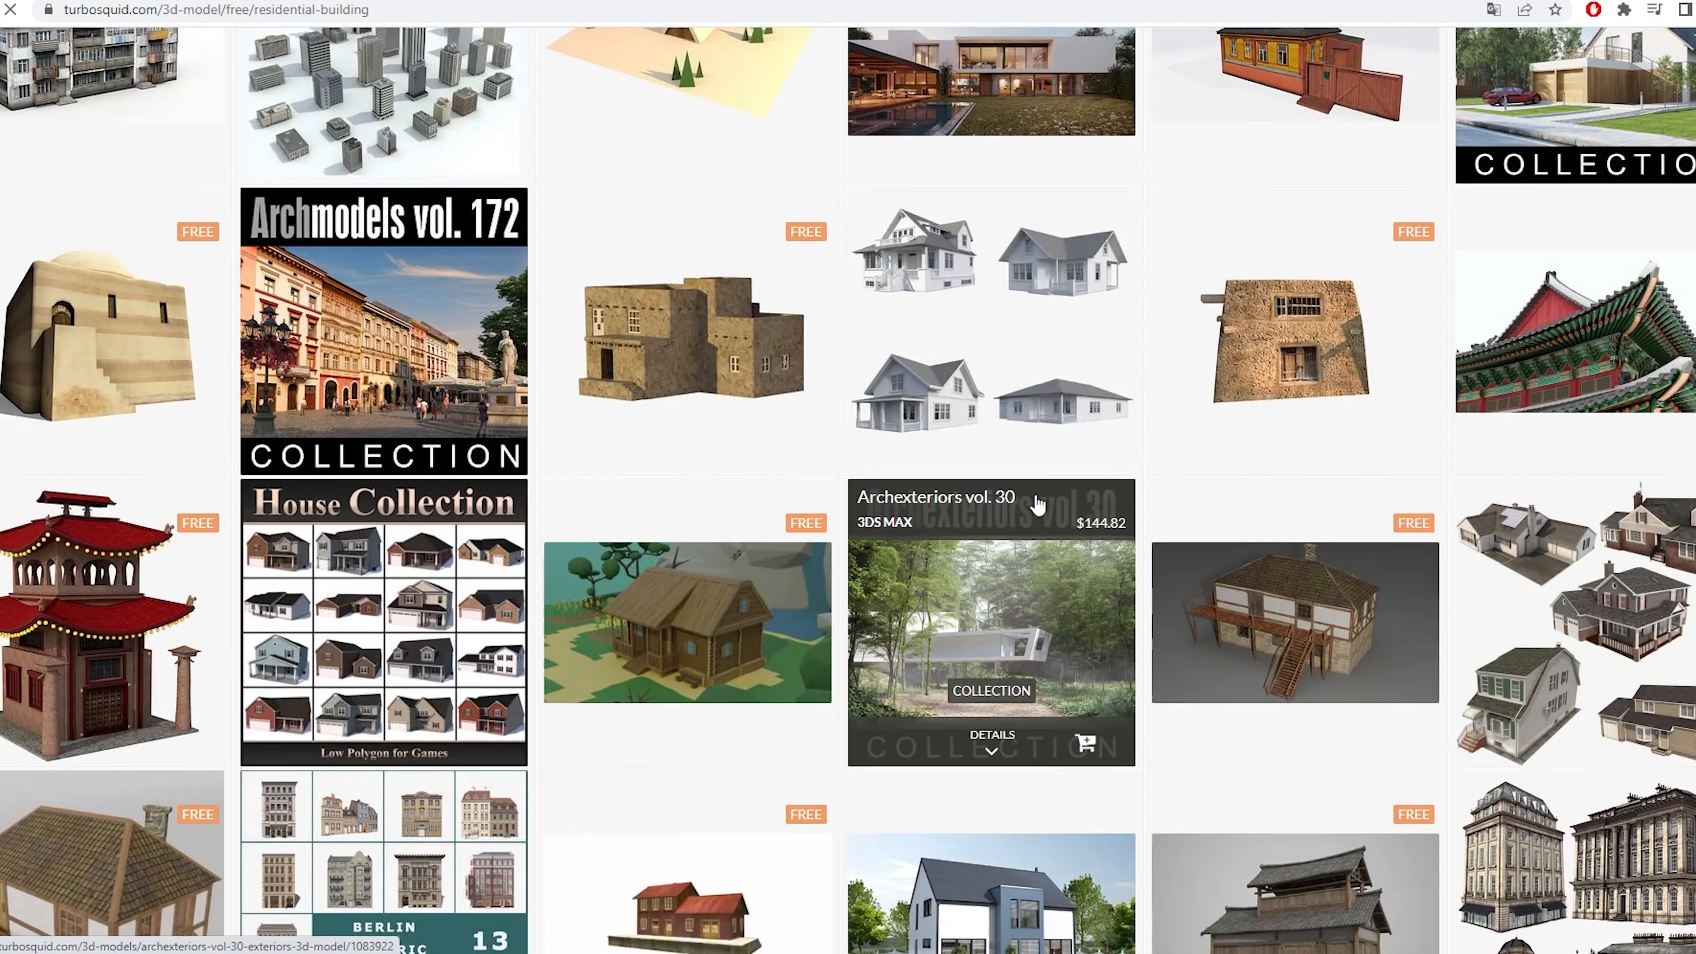
scroll(1038, 497, down, 12)
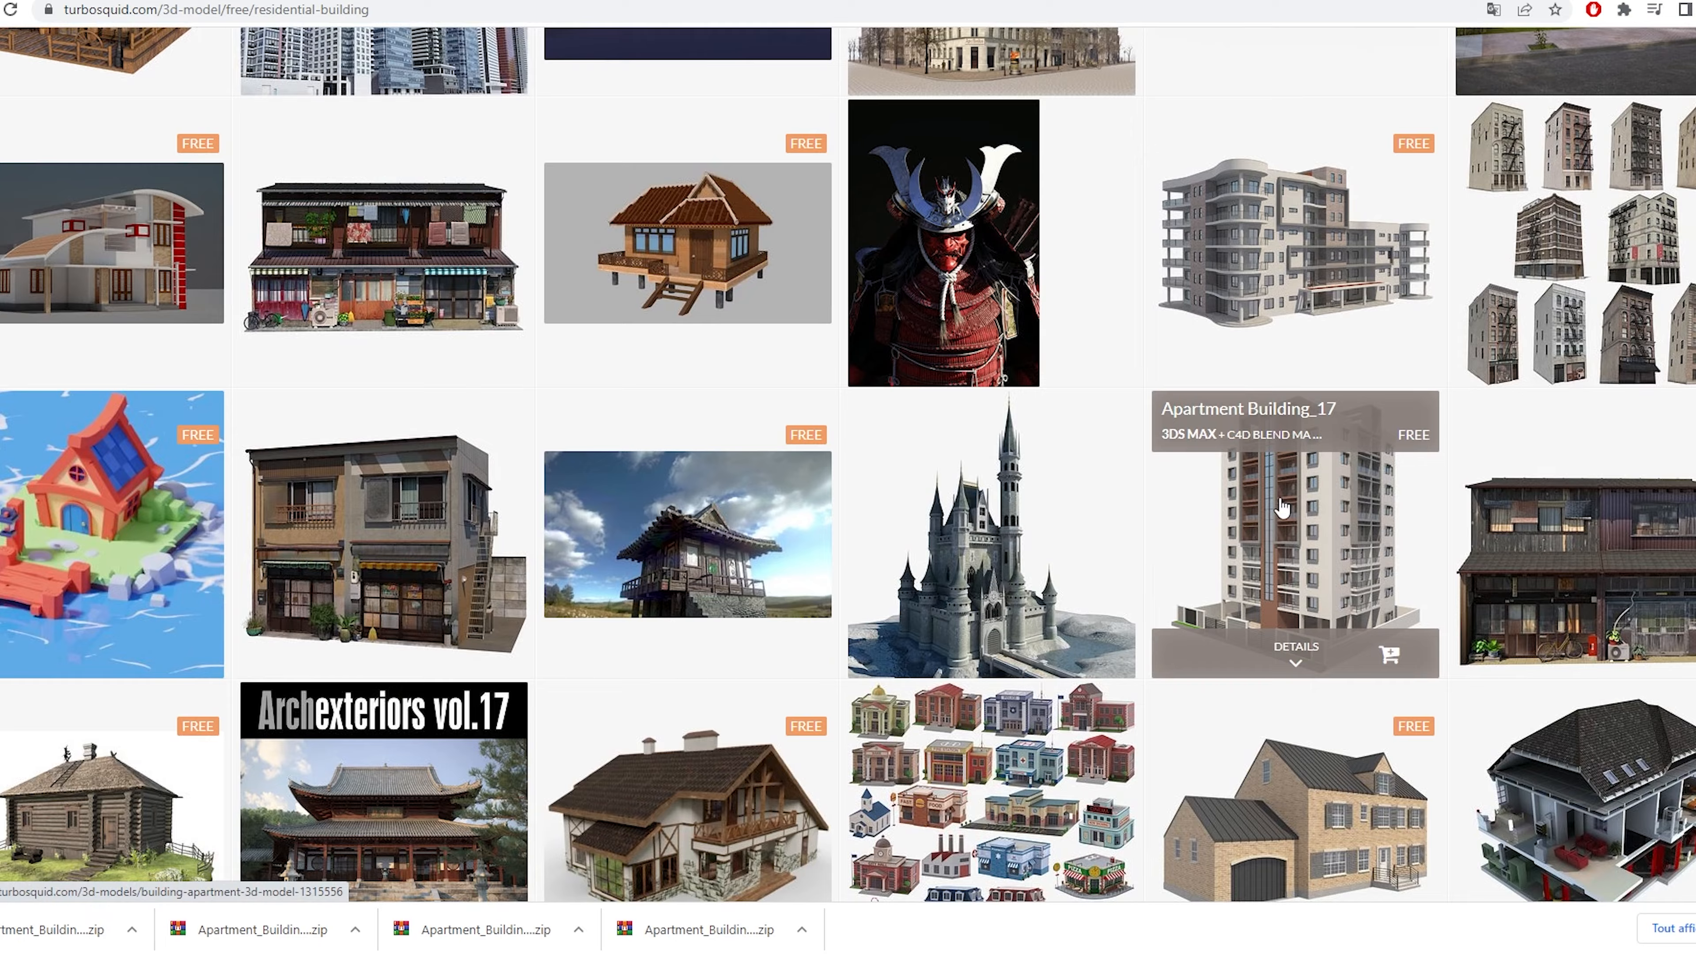
click(1288, 528)
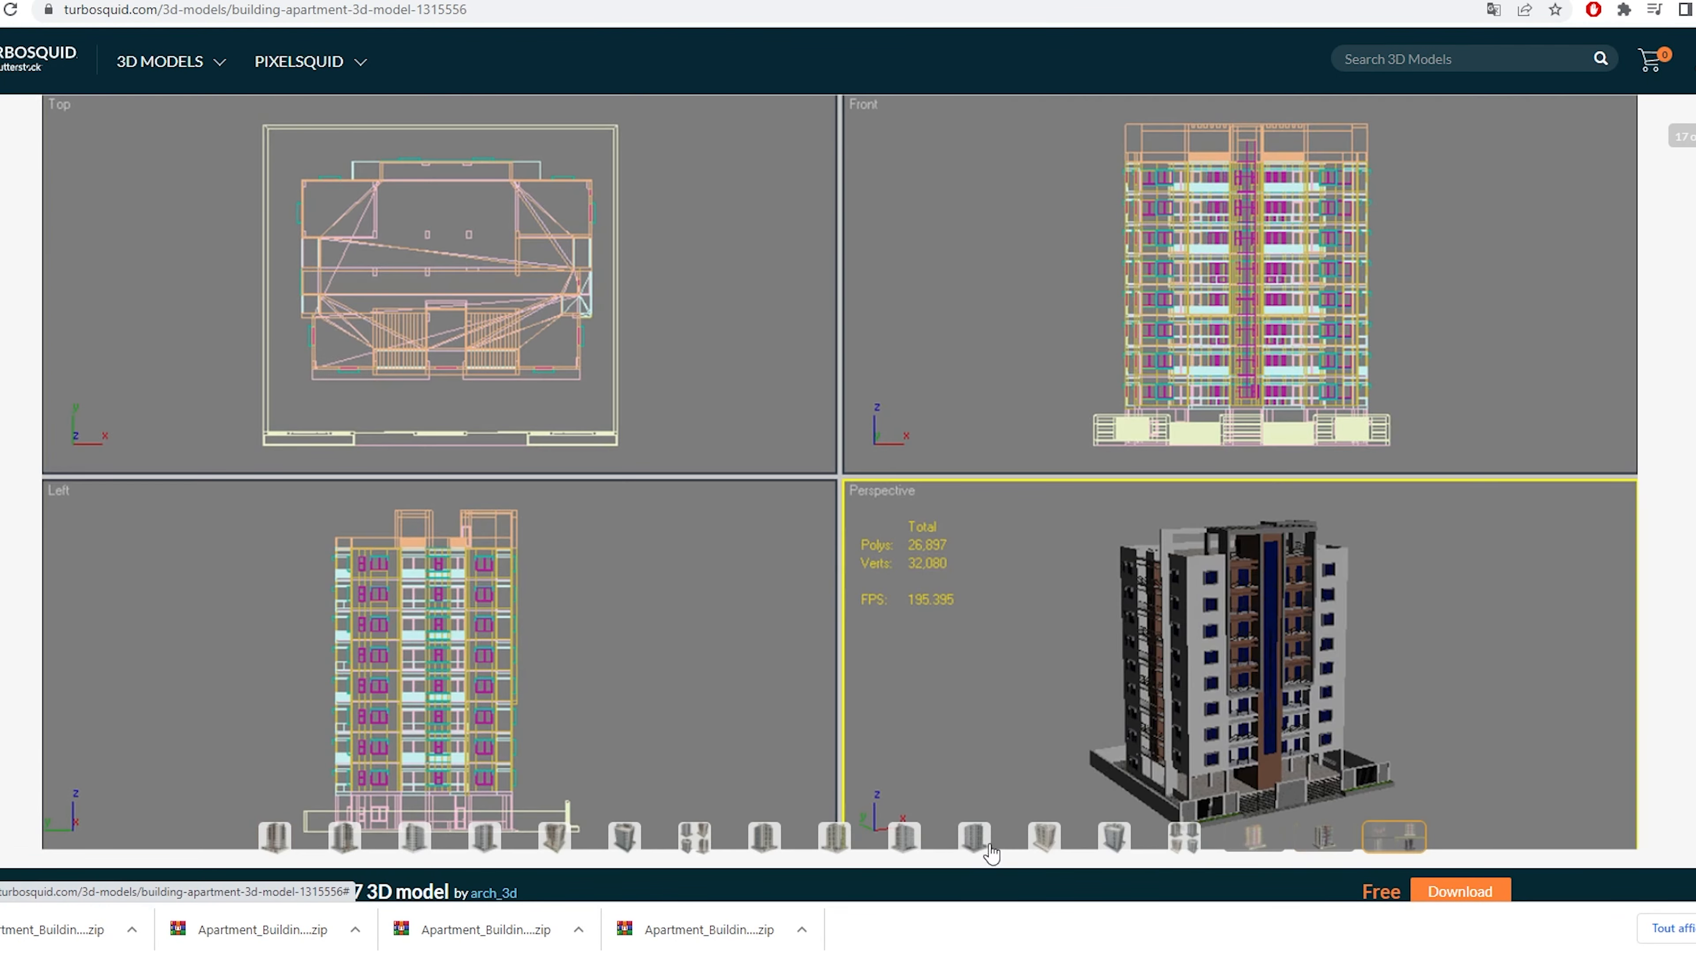
Examine the preview images, description and available formats of the Apartment Building_17 model
click(989, 846)
scroll(609, 673, down, 10)
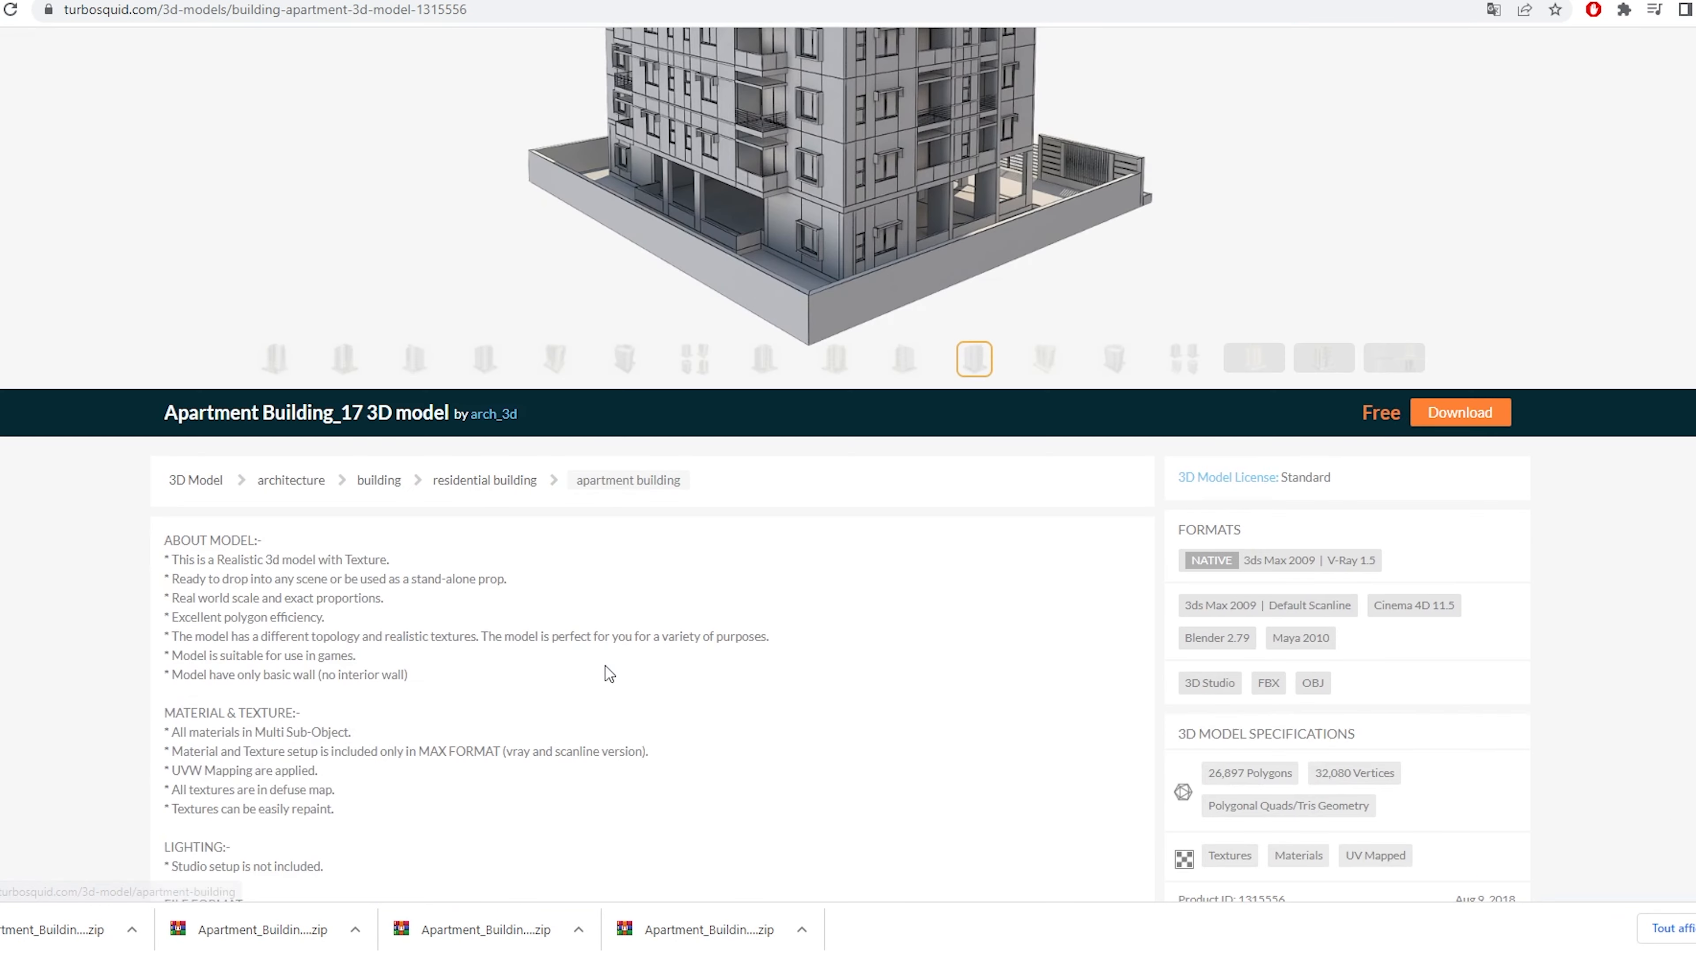
scroll(609, 674, up, 7)
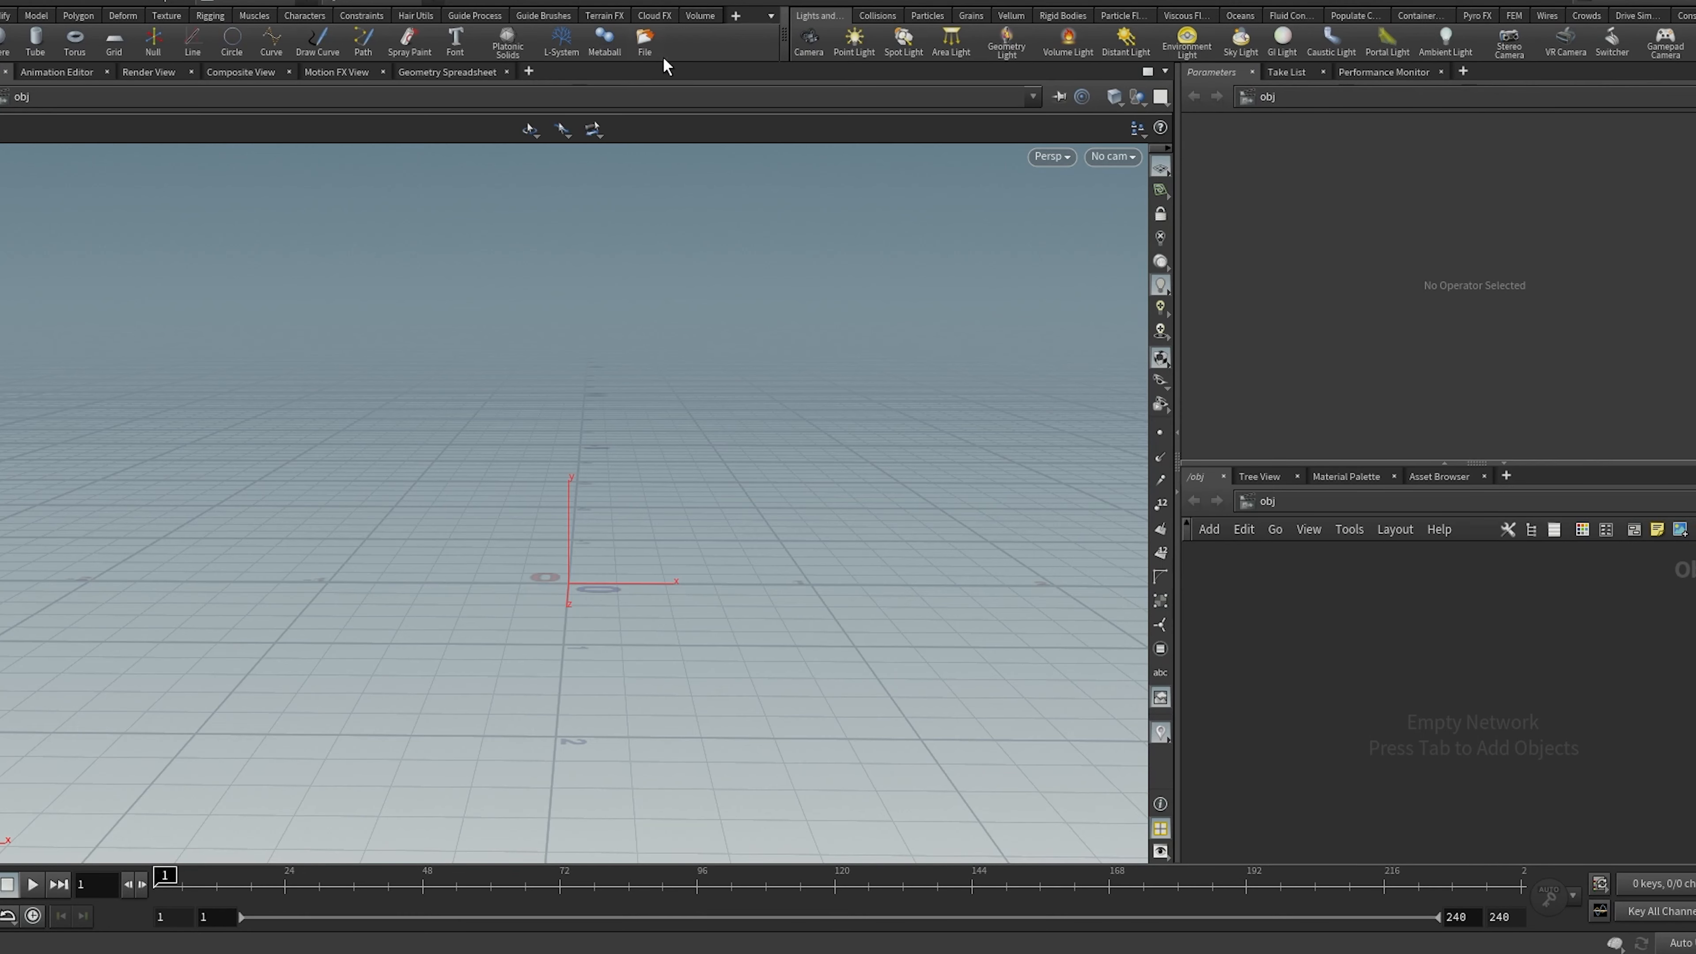
Switch to Houdini, import the Apartment_Building_26 FBX model from F:/YOUTUBE and reduce its uniform scale
click(649, 44)
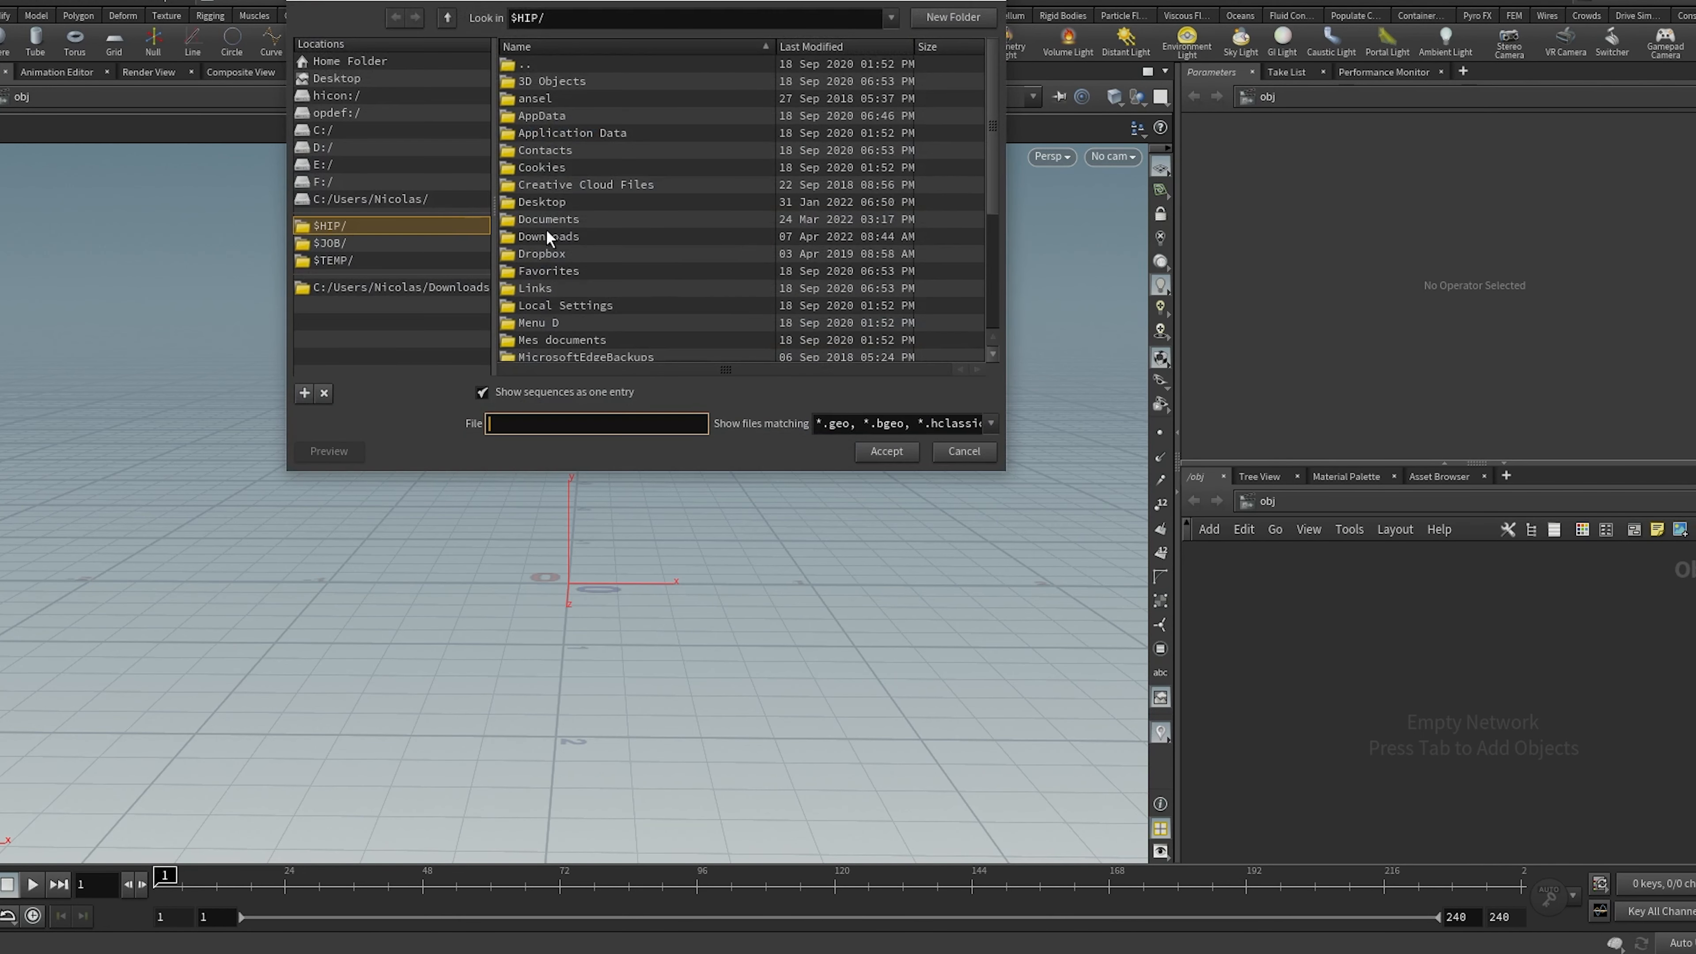
click(322, 182)
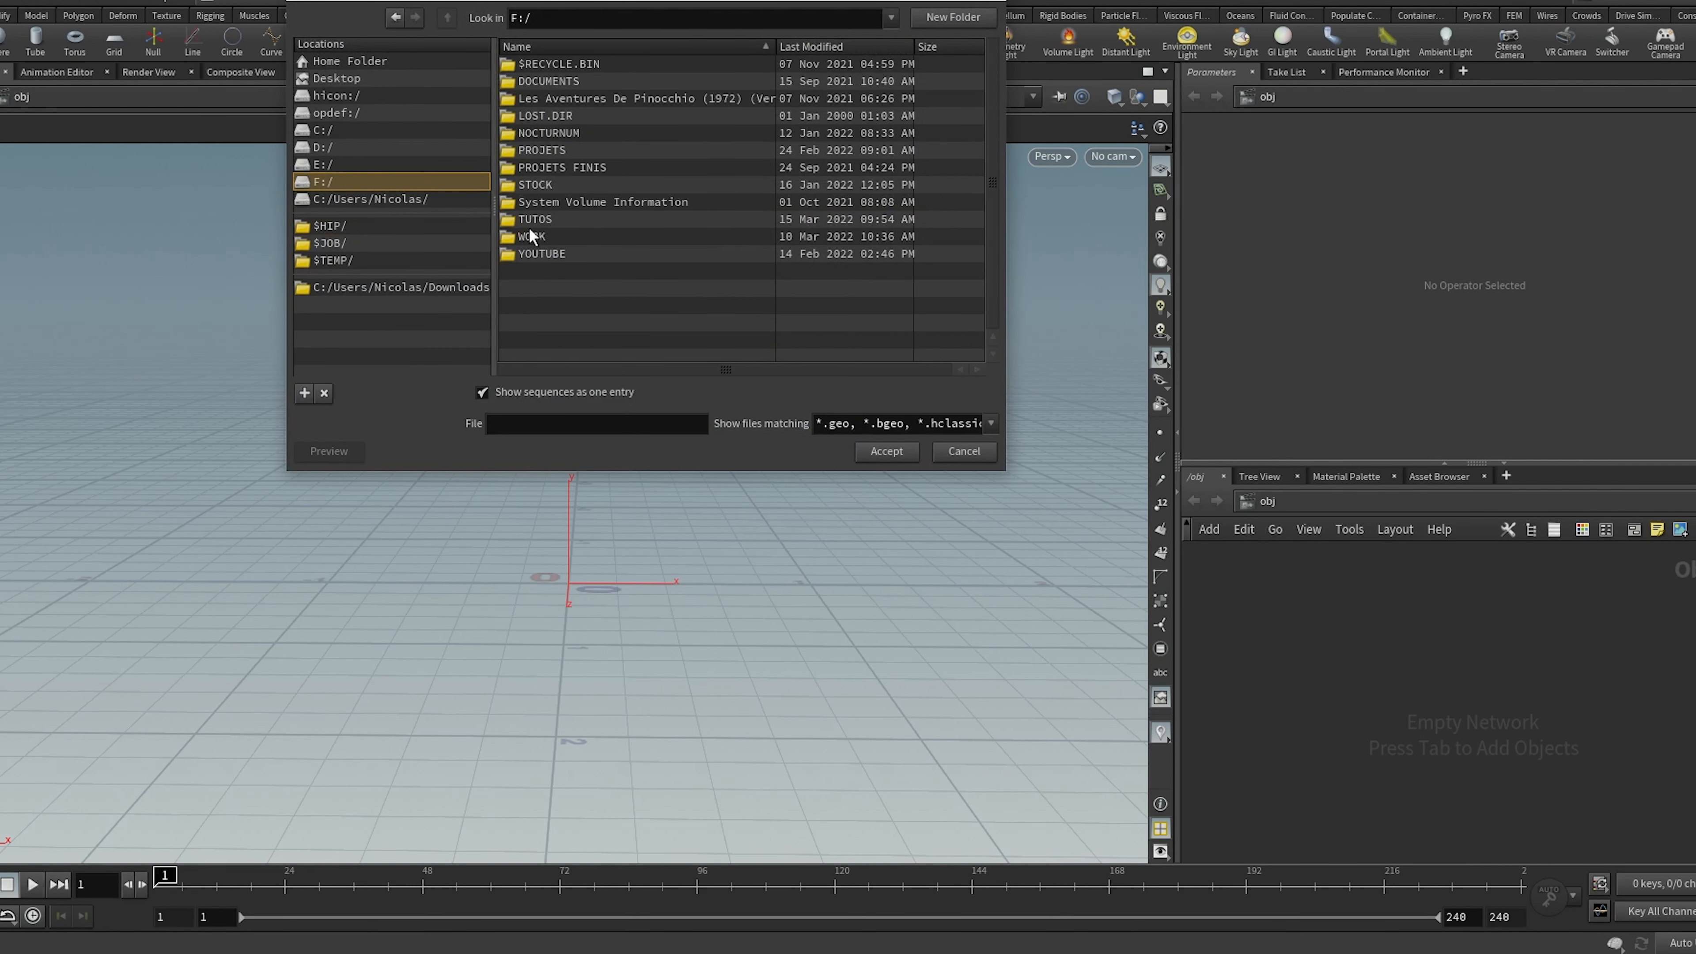
double_click(540, 254)
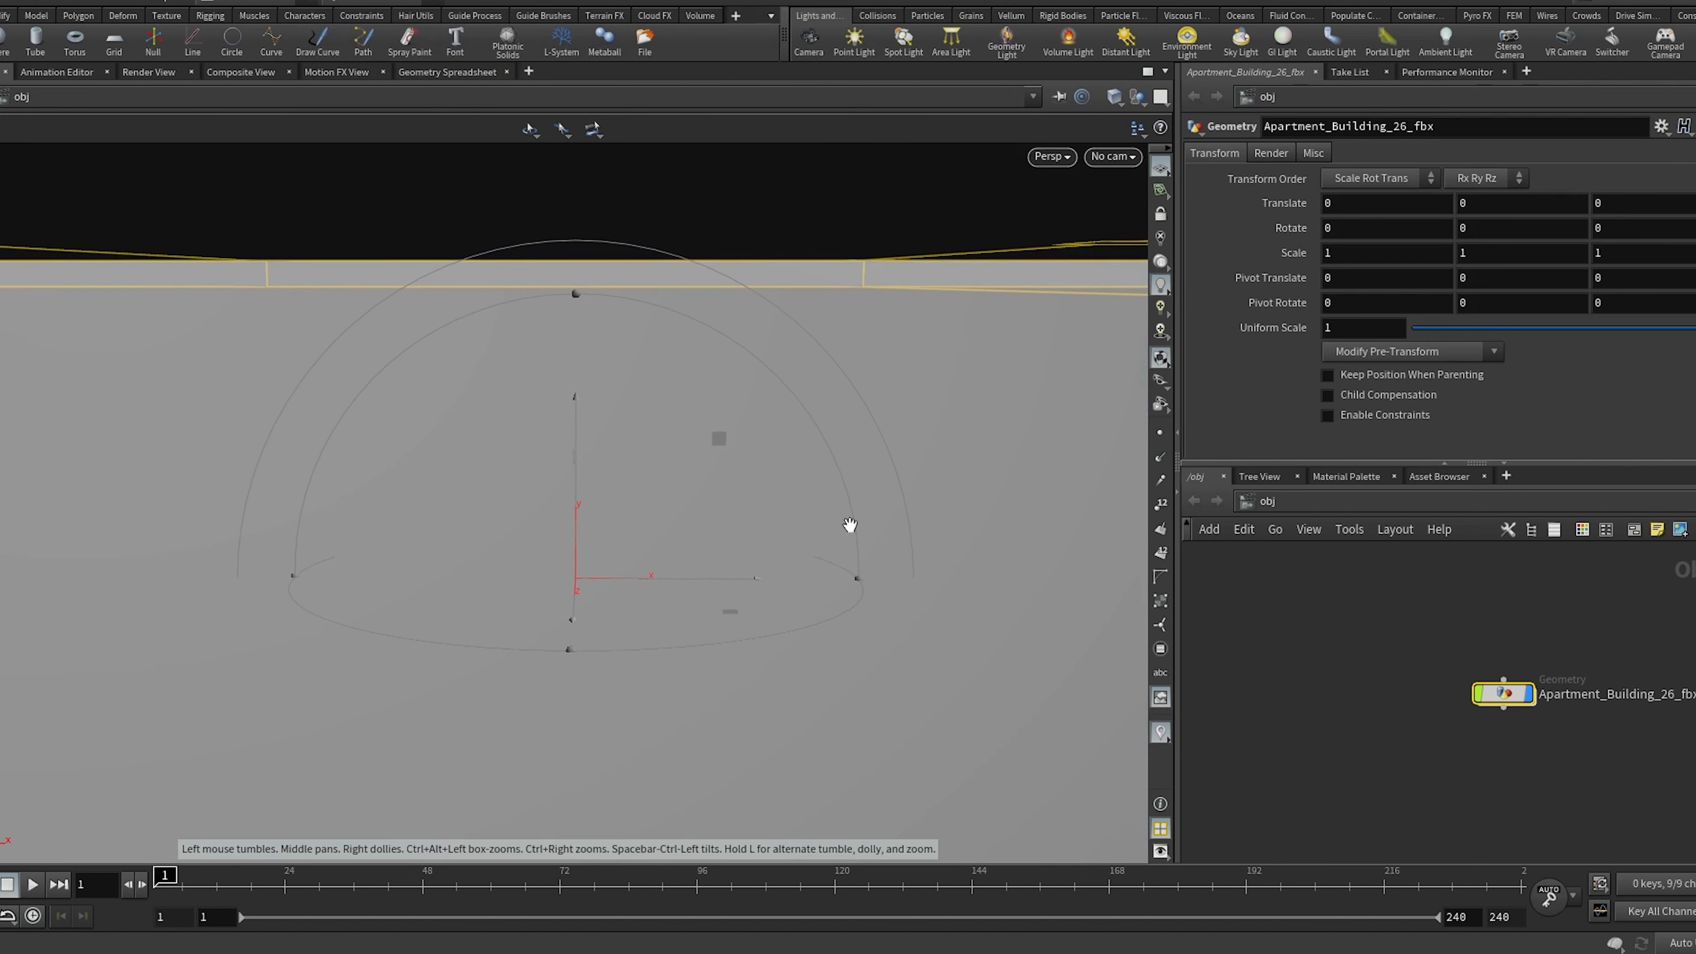
drag(1563, 329, 1415, 330)
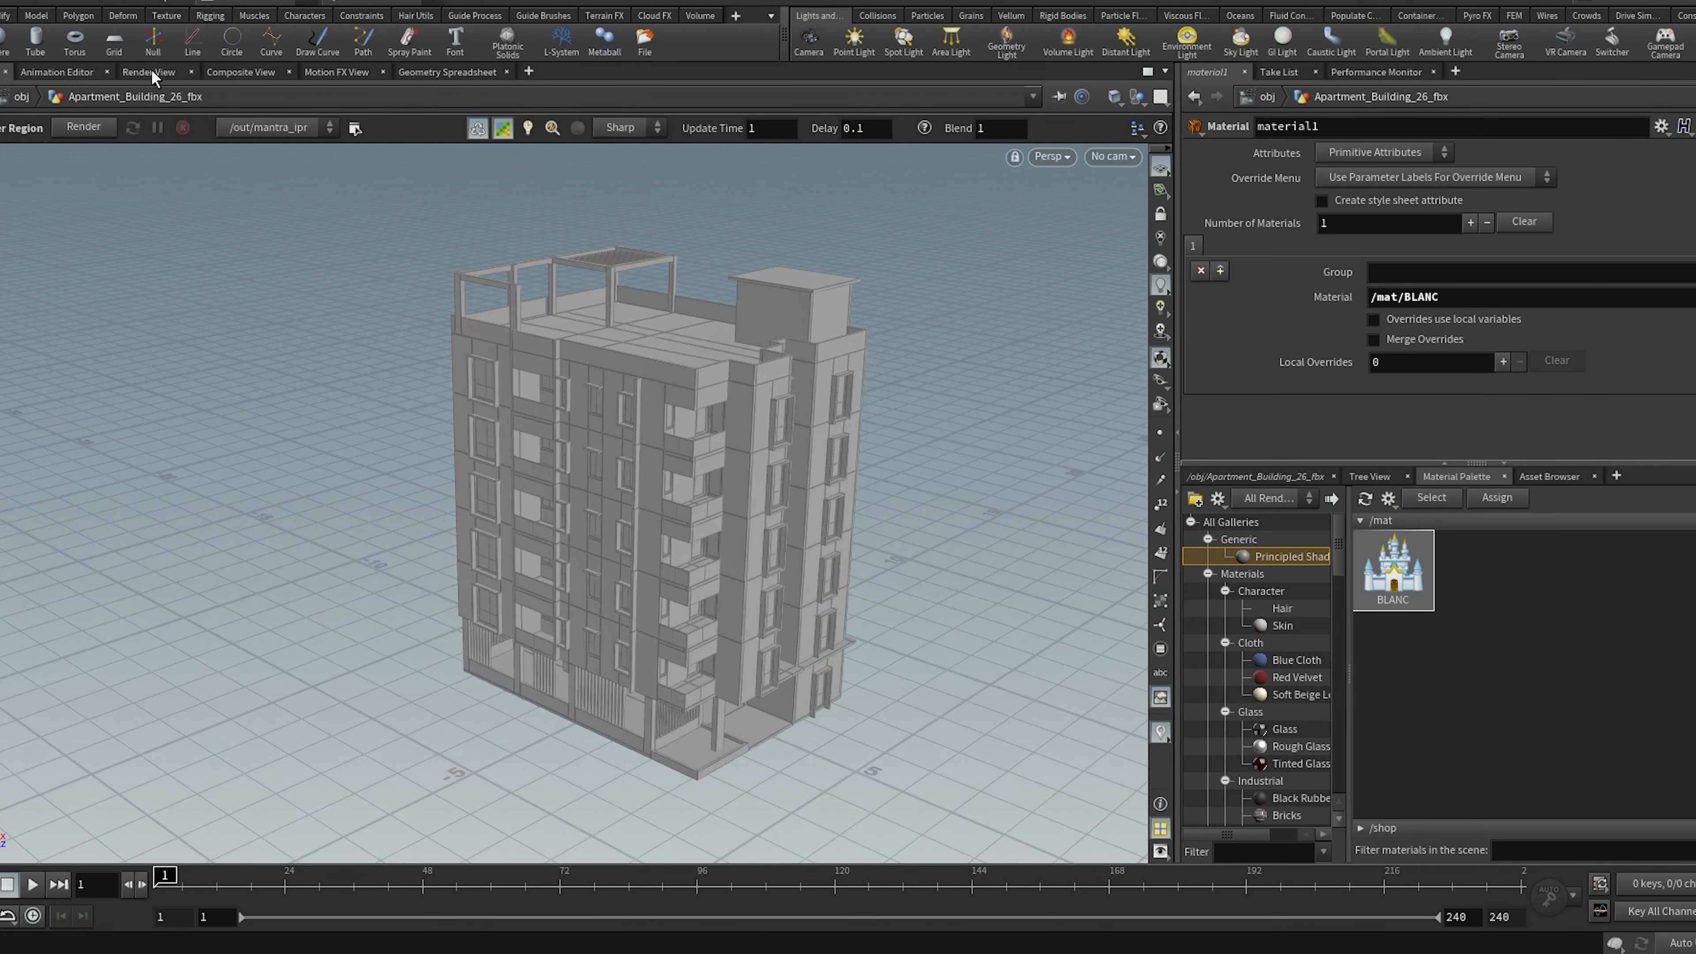
Open the render view for the building with the BLANC material assigned
click(150, 72)
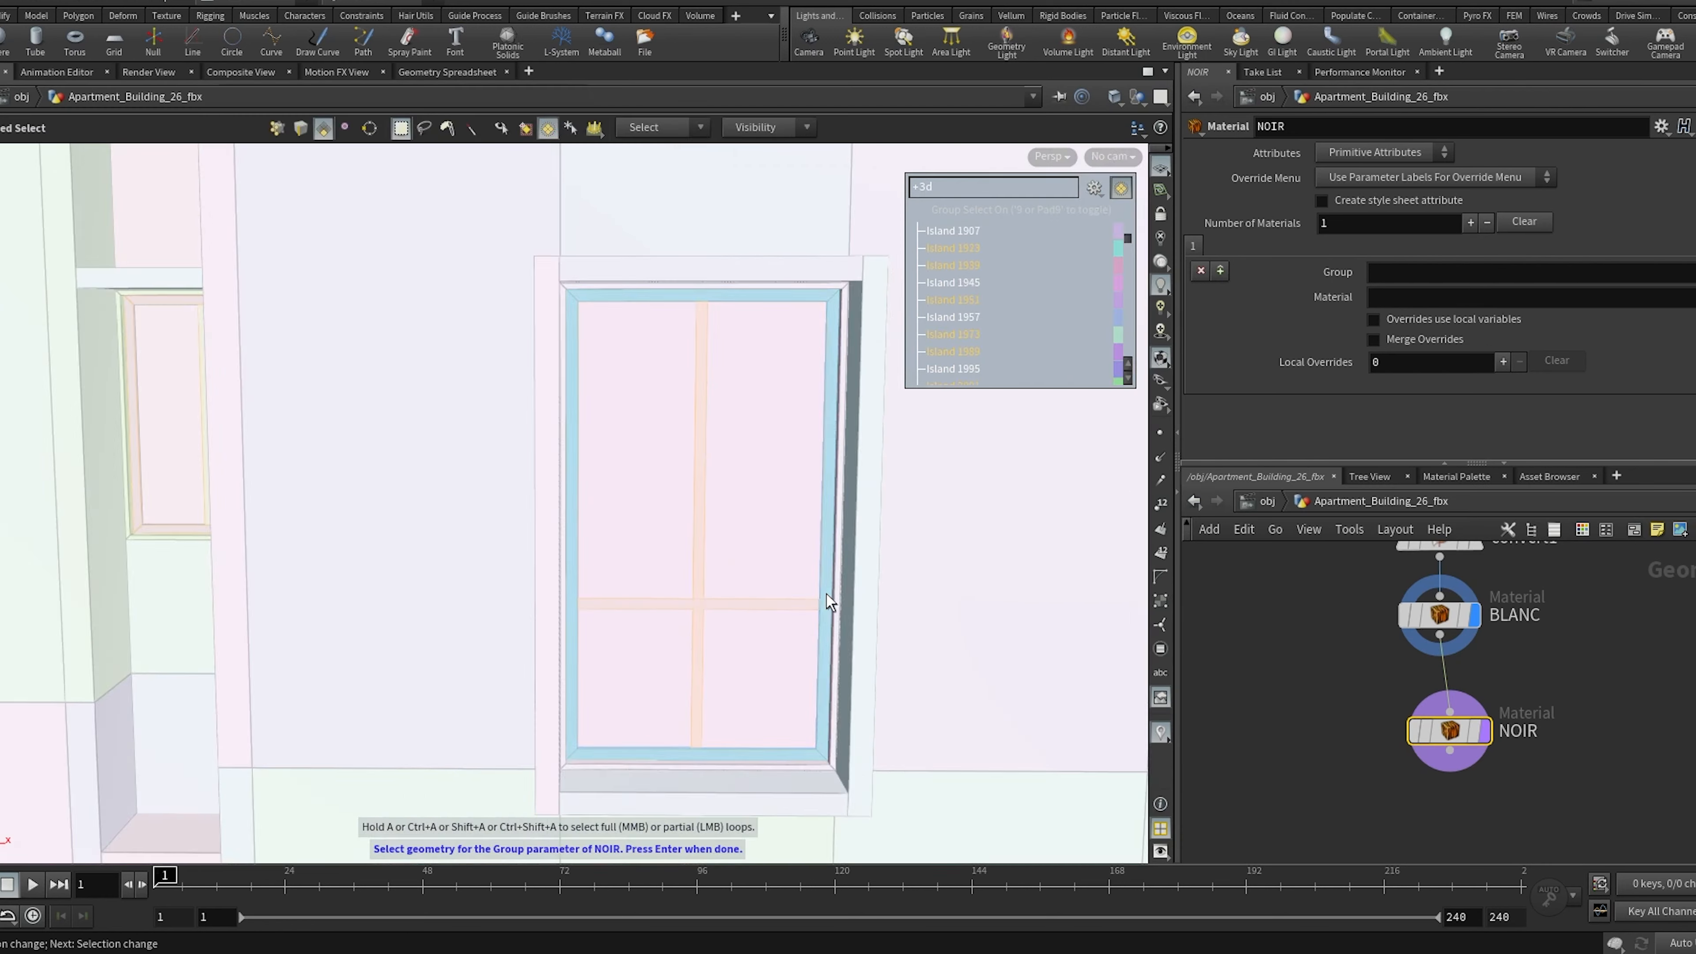
Select the window frame pieces across the facade as the NOIR material's group and assign the Noir material to them
drag(628, 401, 651, 413)
shift+click(649, 409)
middle_drag(640, 468, 631, 268)
shift+click(703, 474)
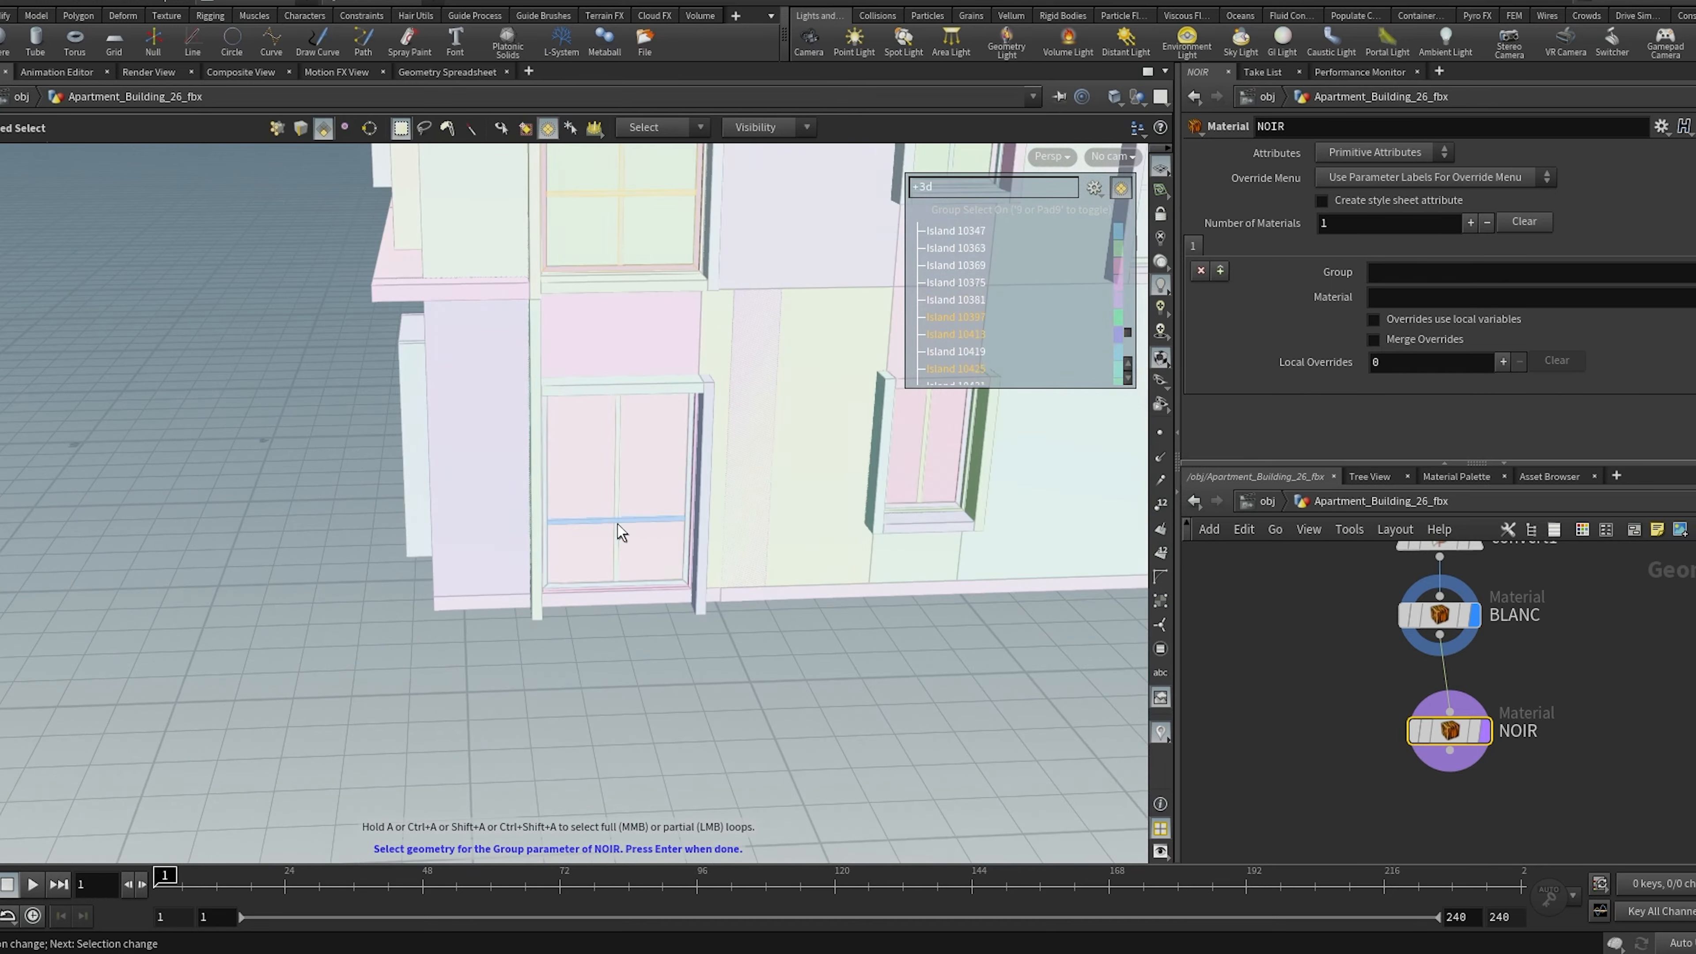
shift+click(618, 525)
middle_drag(962, 611, 689, 791)
scroll(631, 707, up, 3)
shift+click(625, 651)
middle_drag(645, 314, 643, 531)
shift+click(658, 598)
scroll(693, 405, down, 5)
scroll(730, 469, up, 5)
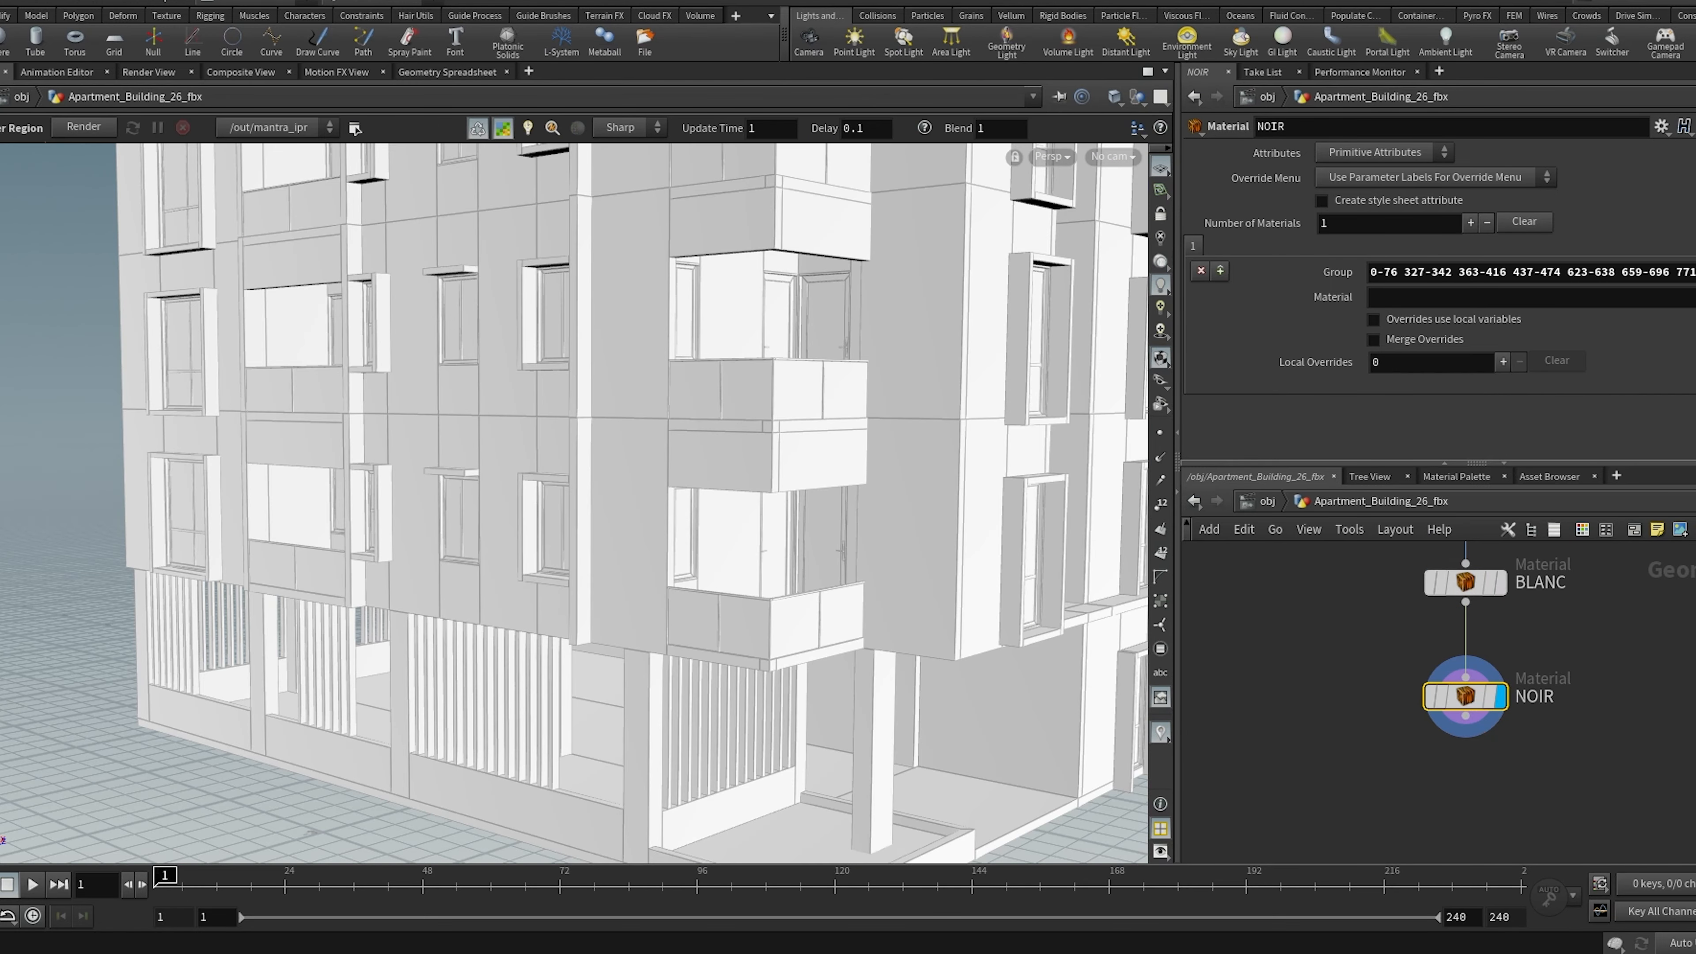
click(1693, 297)
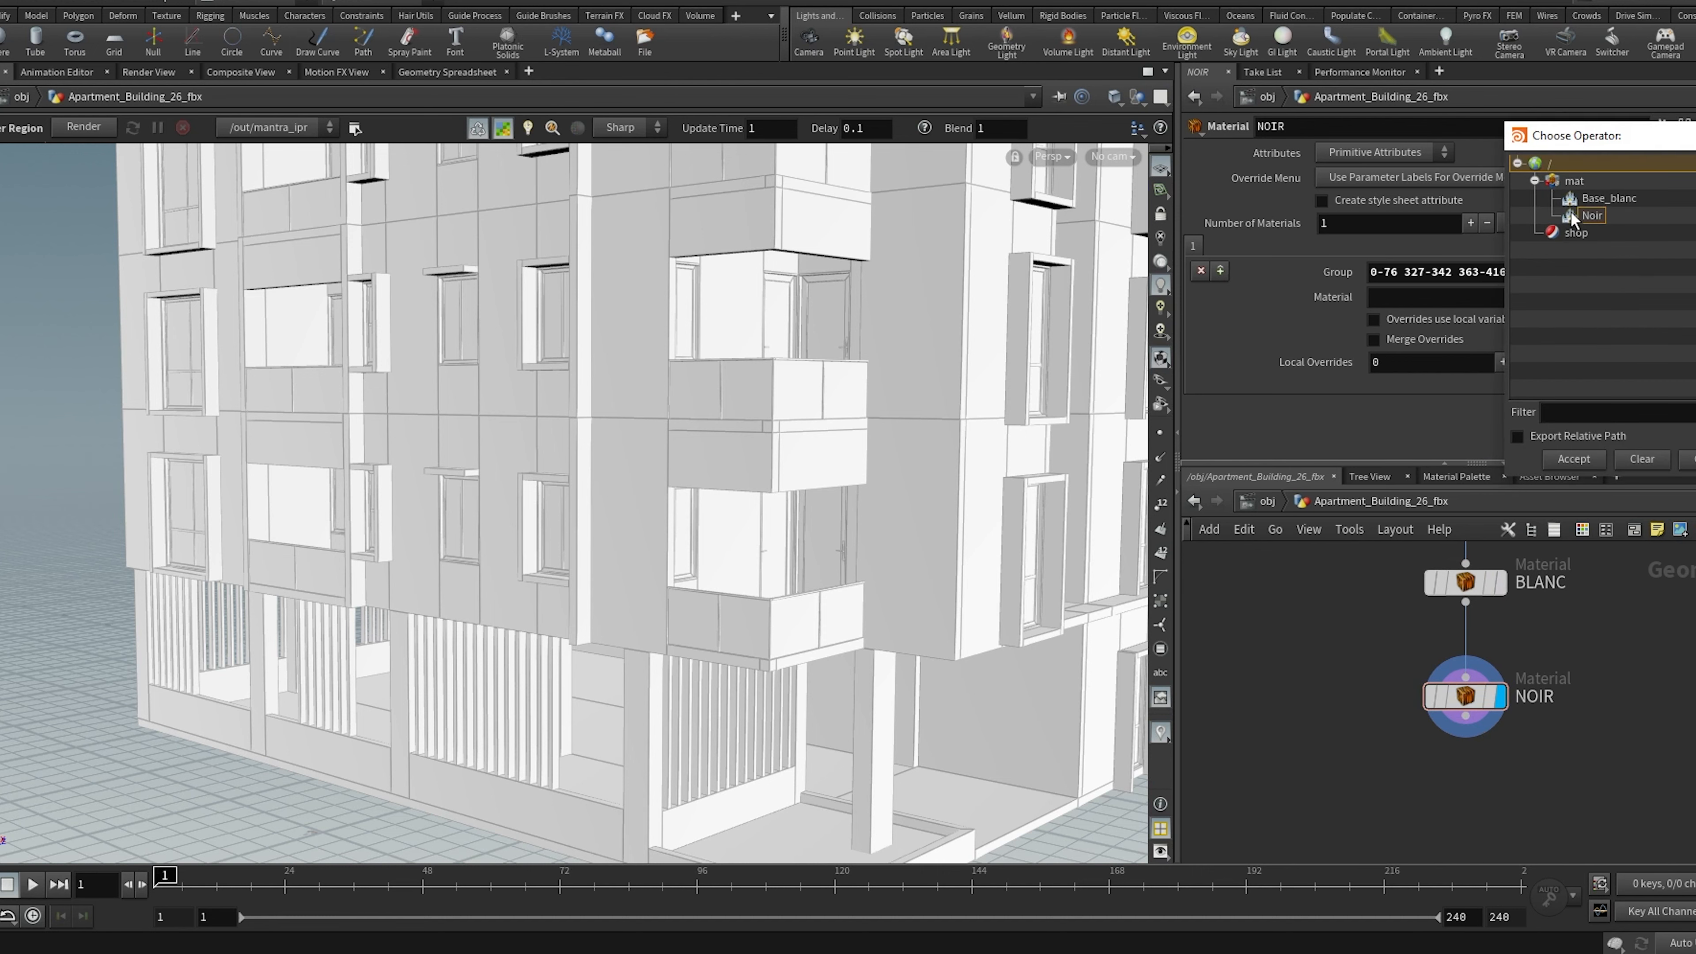
double_click(1589, 216)
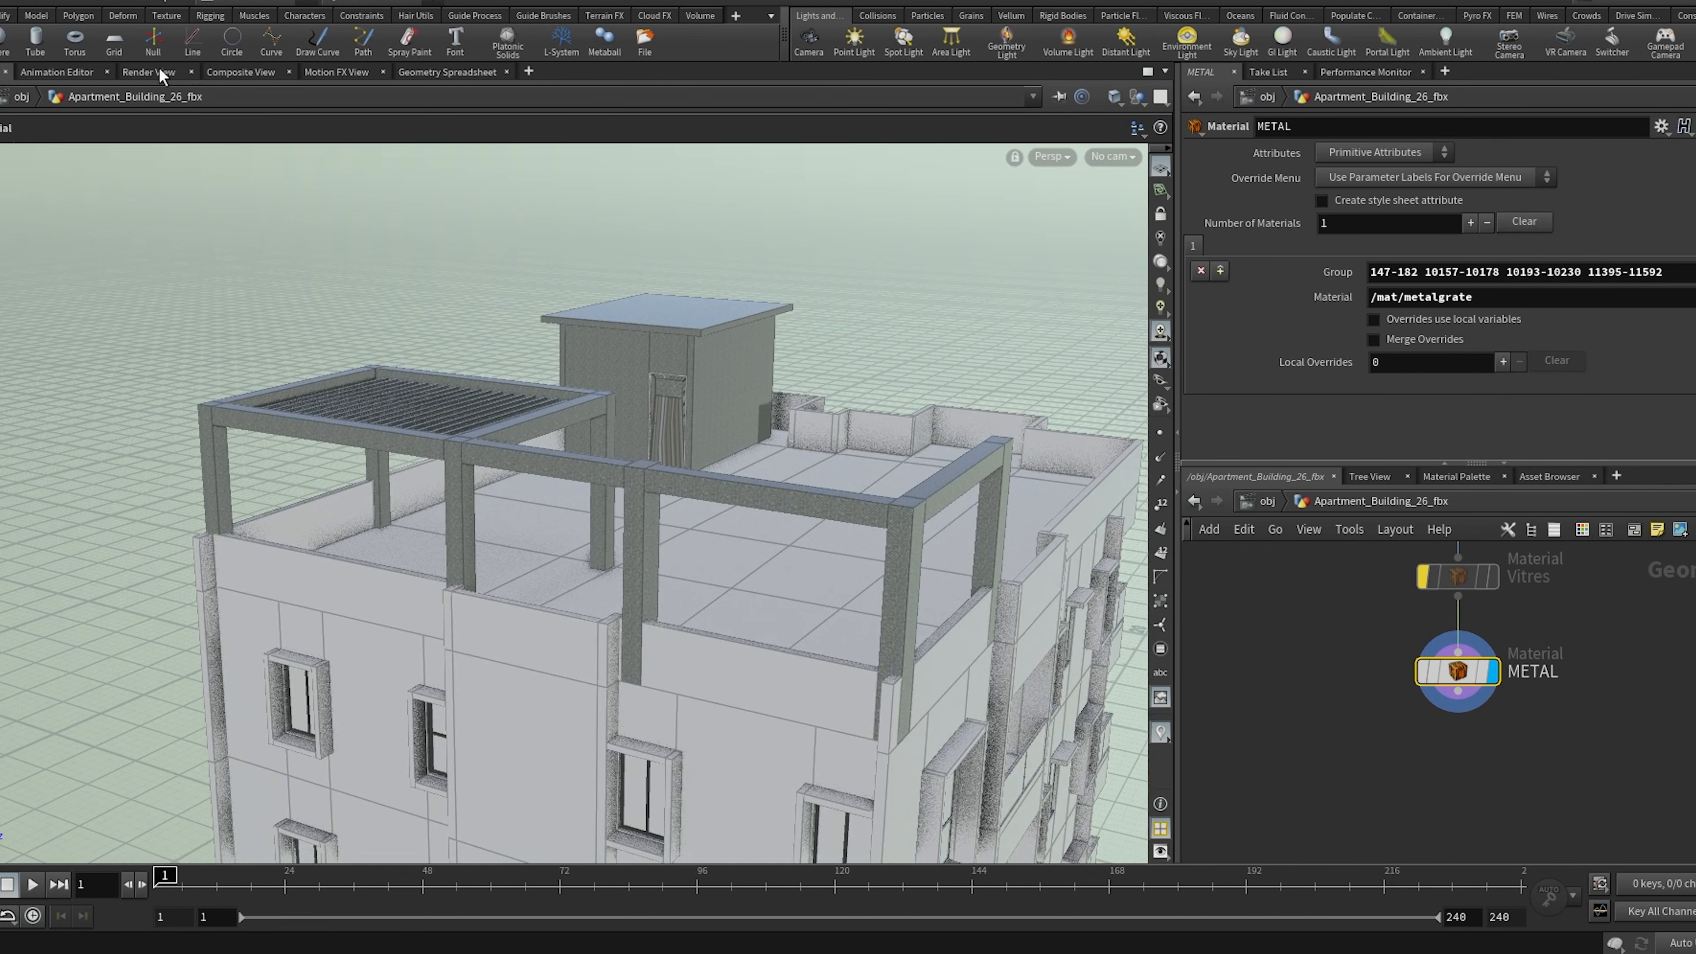
Open the render view and examine the rooftop frames with the metalgrate material applied
click(156, 69)
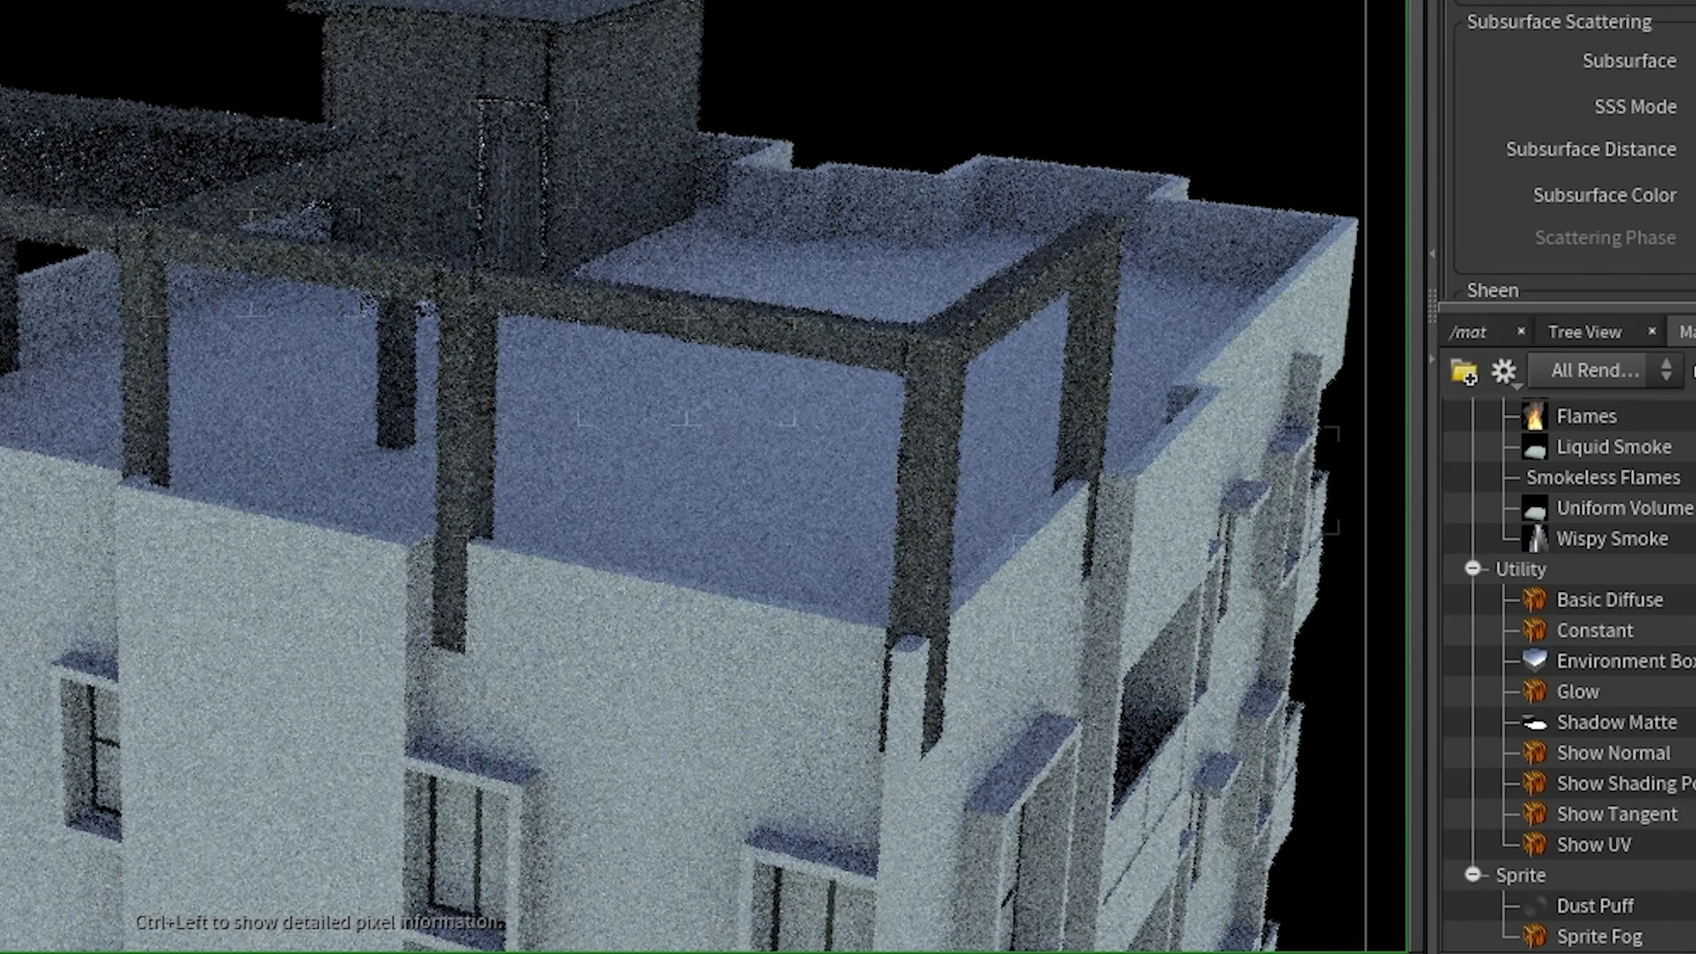
scroll(1570, 151, down, 10)
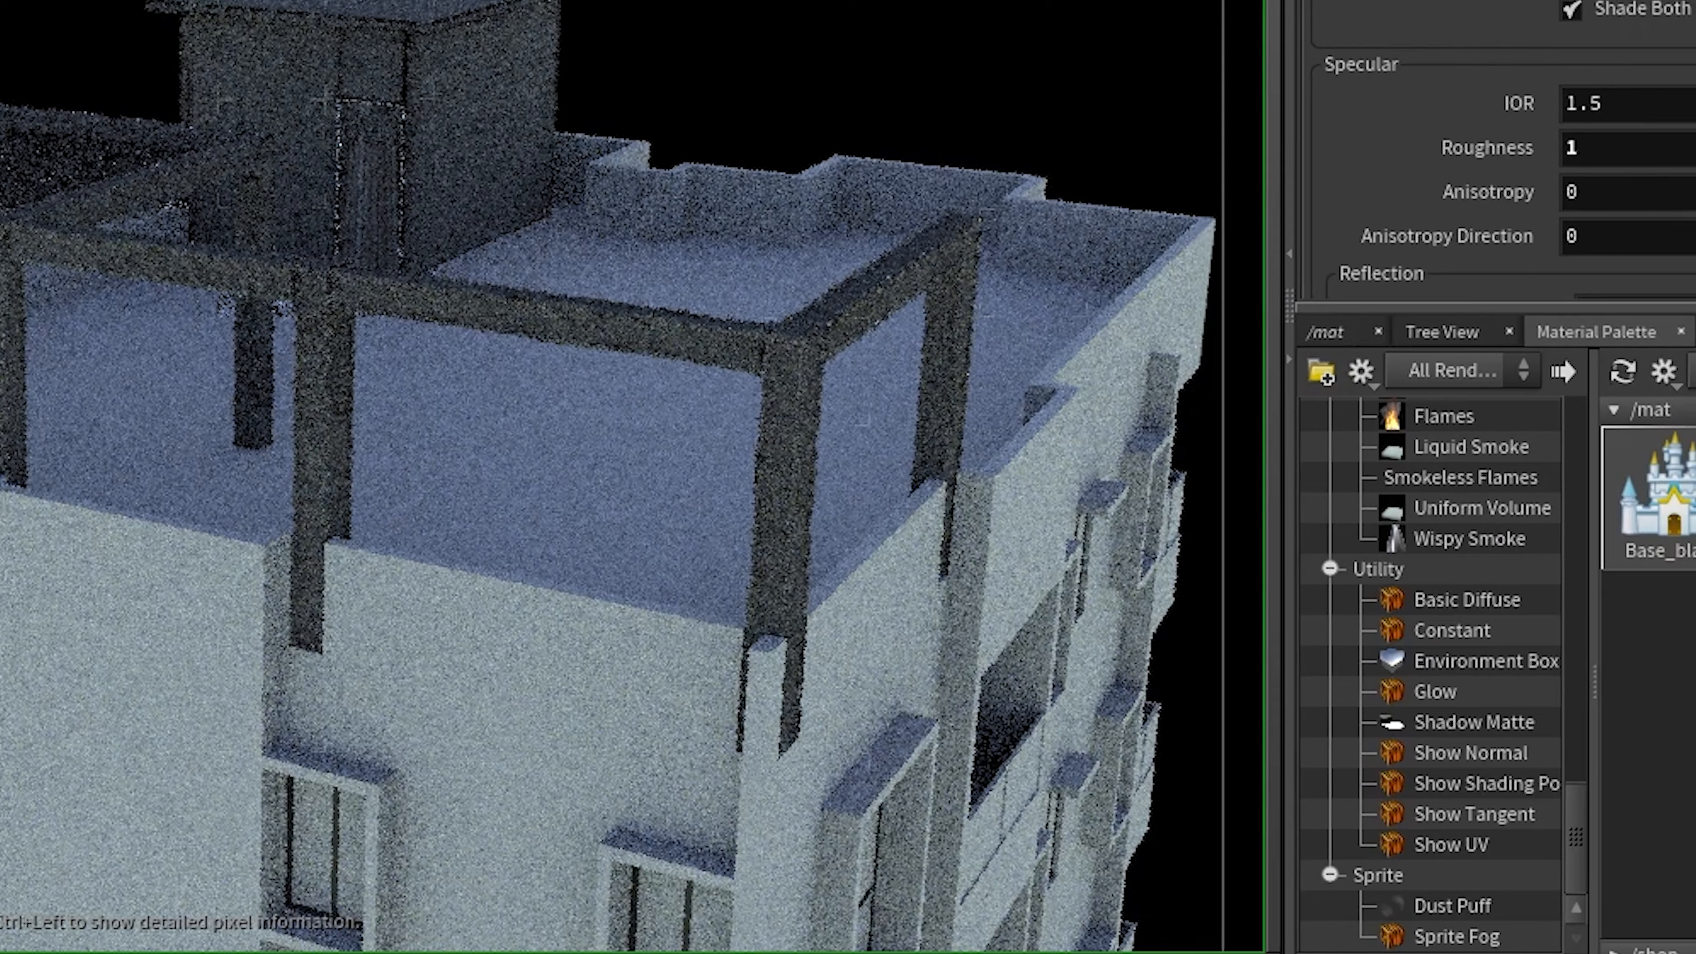
scroll(1504, 152, up, 10)
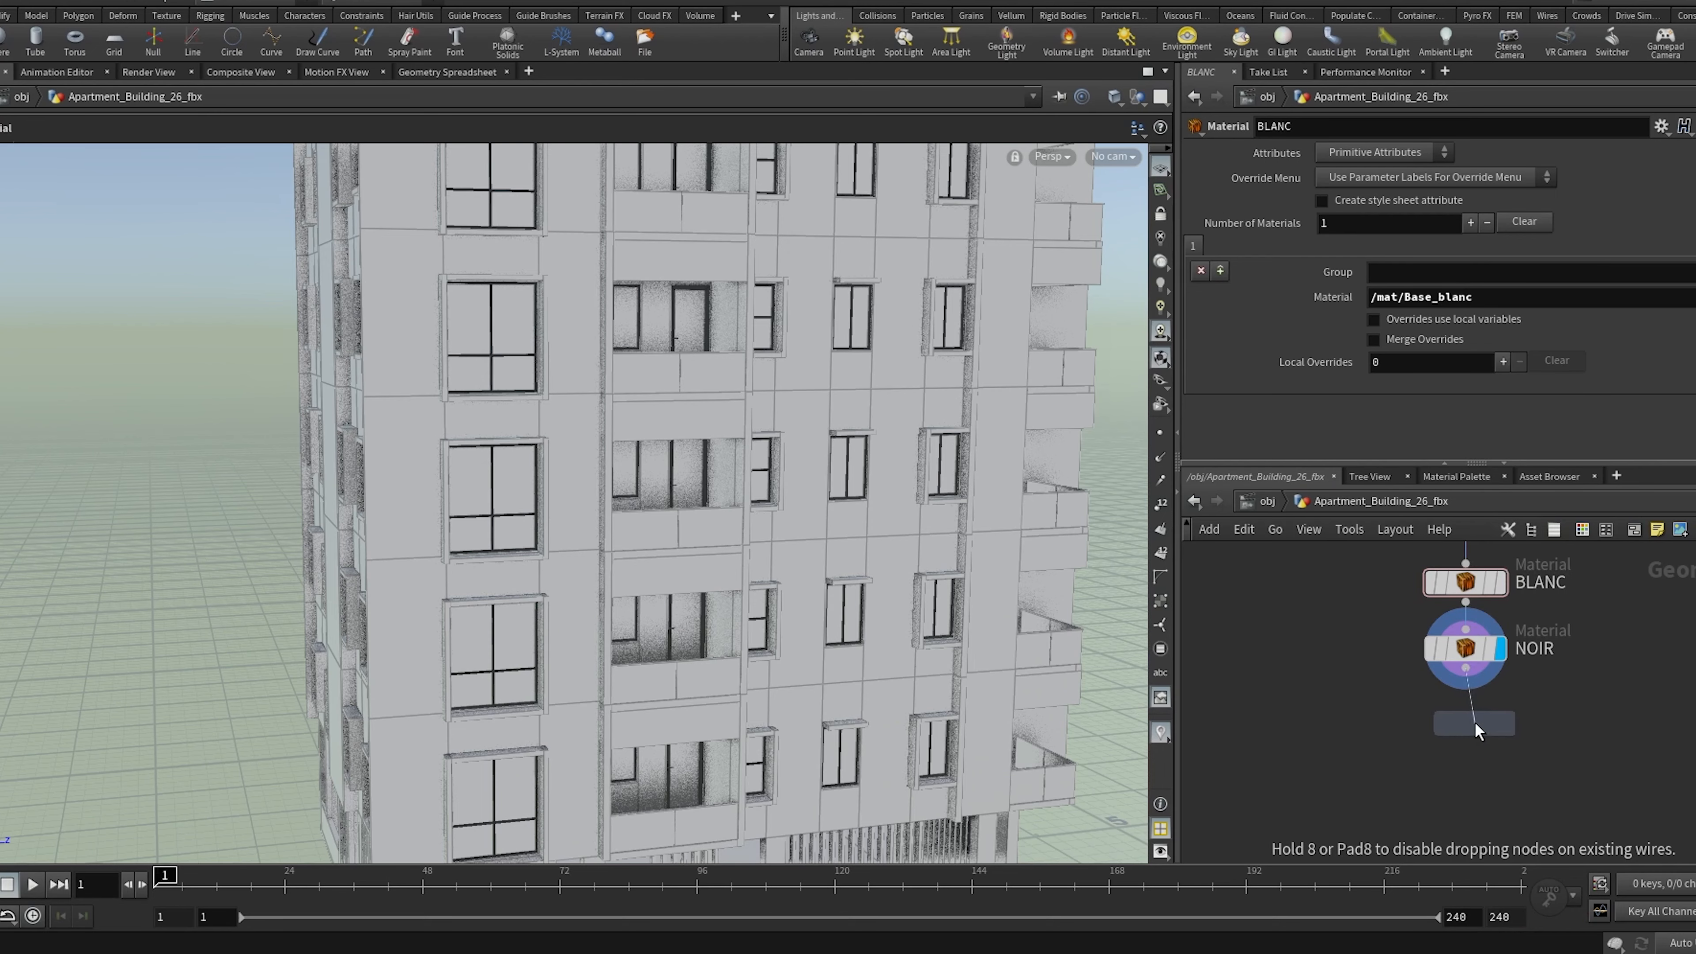
Place a new material node below NOIR and name it Vitres
click(1466, 716)
double_click(1617, 730)
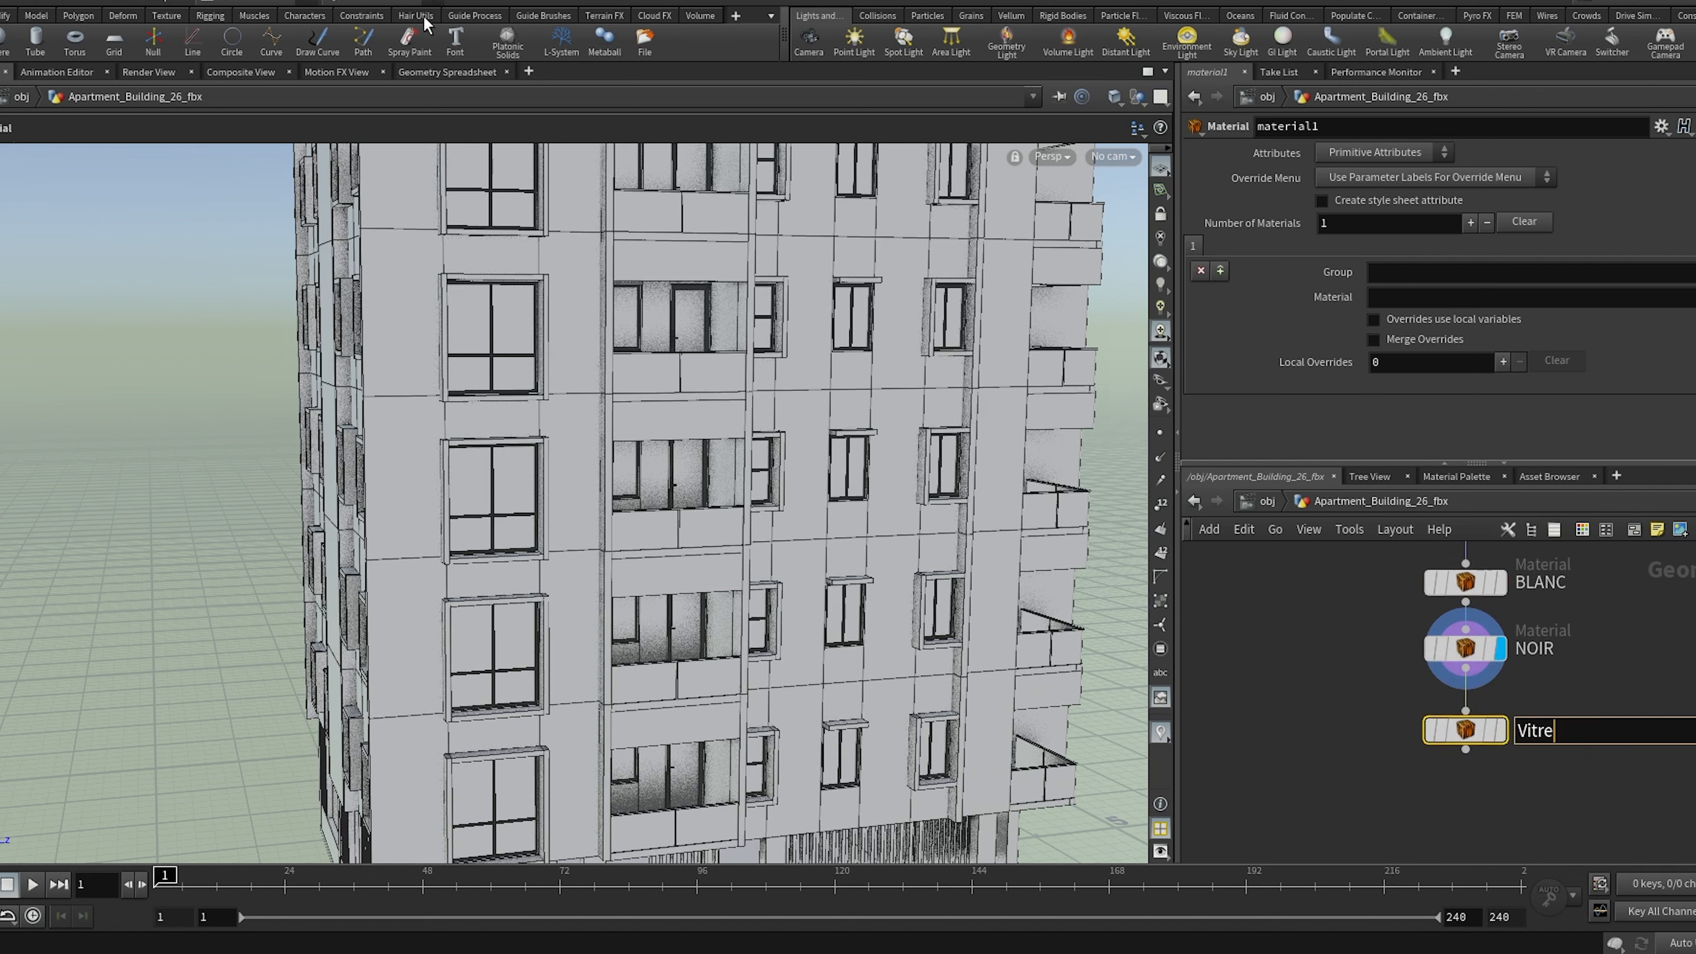
text(Vitres)
key(Return)
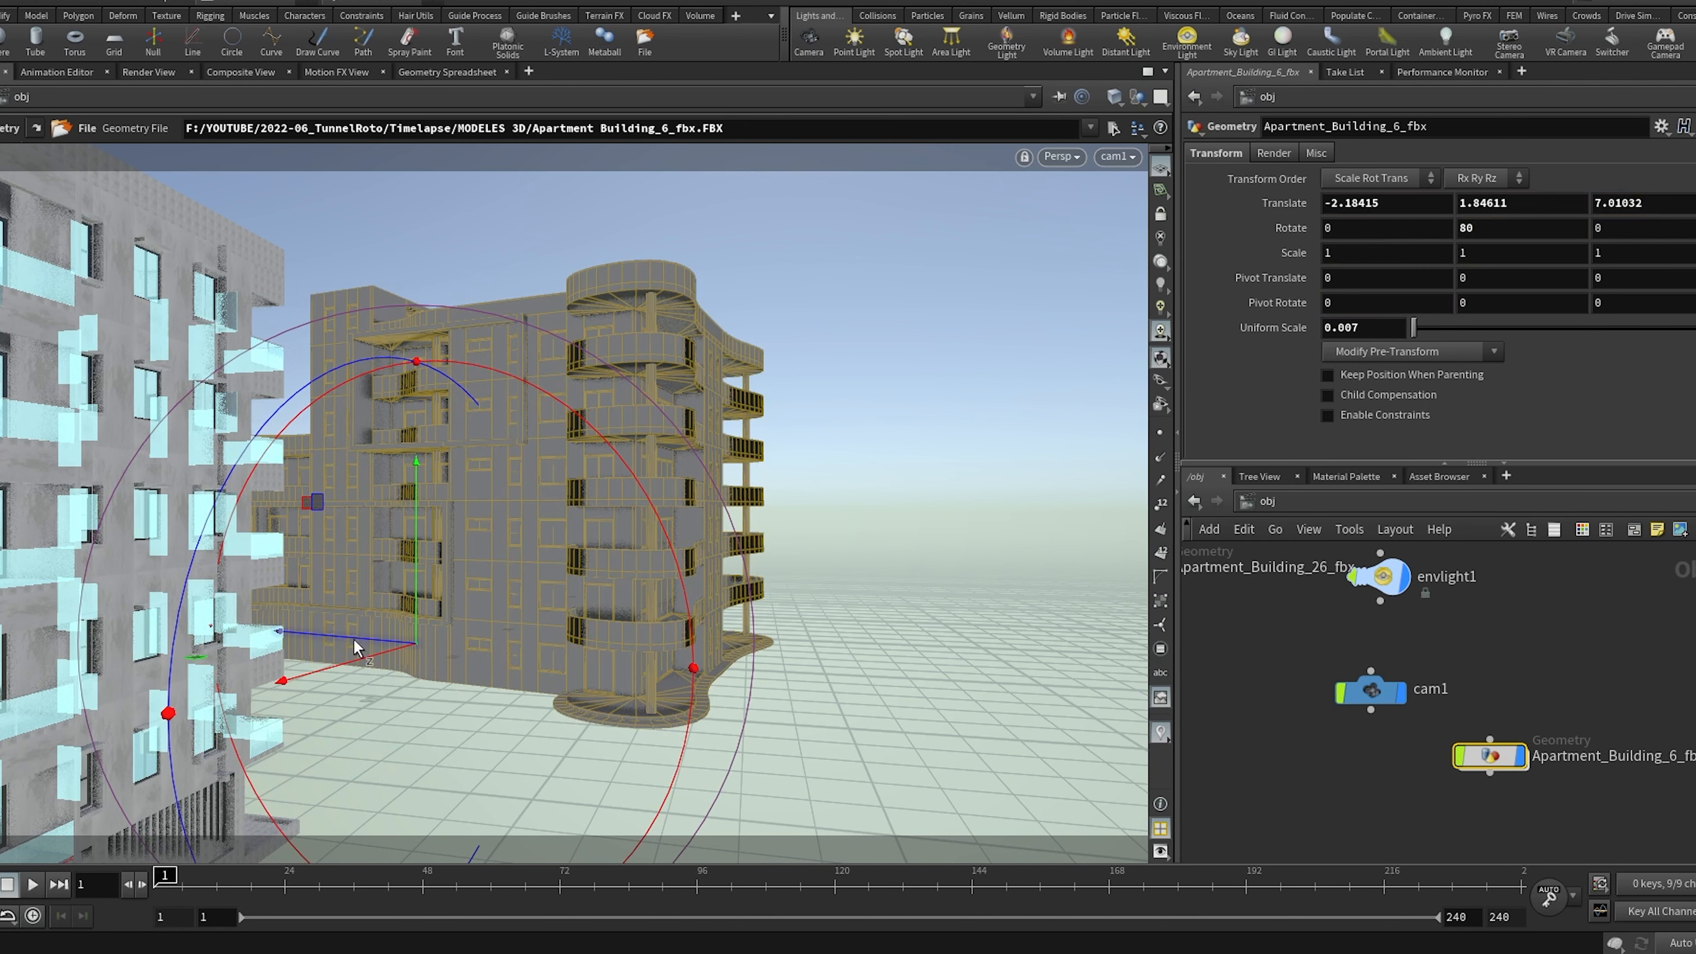
Move the Apartment_Building_6 model farther from the neighbouring building in the camera view
drag(355, 646, 975, 633)
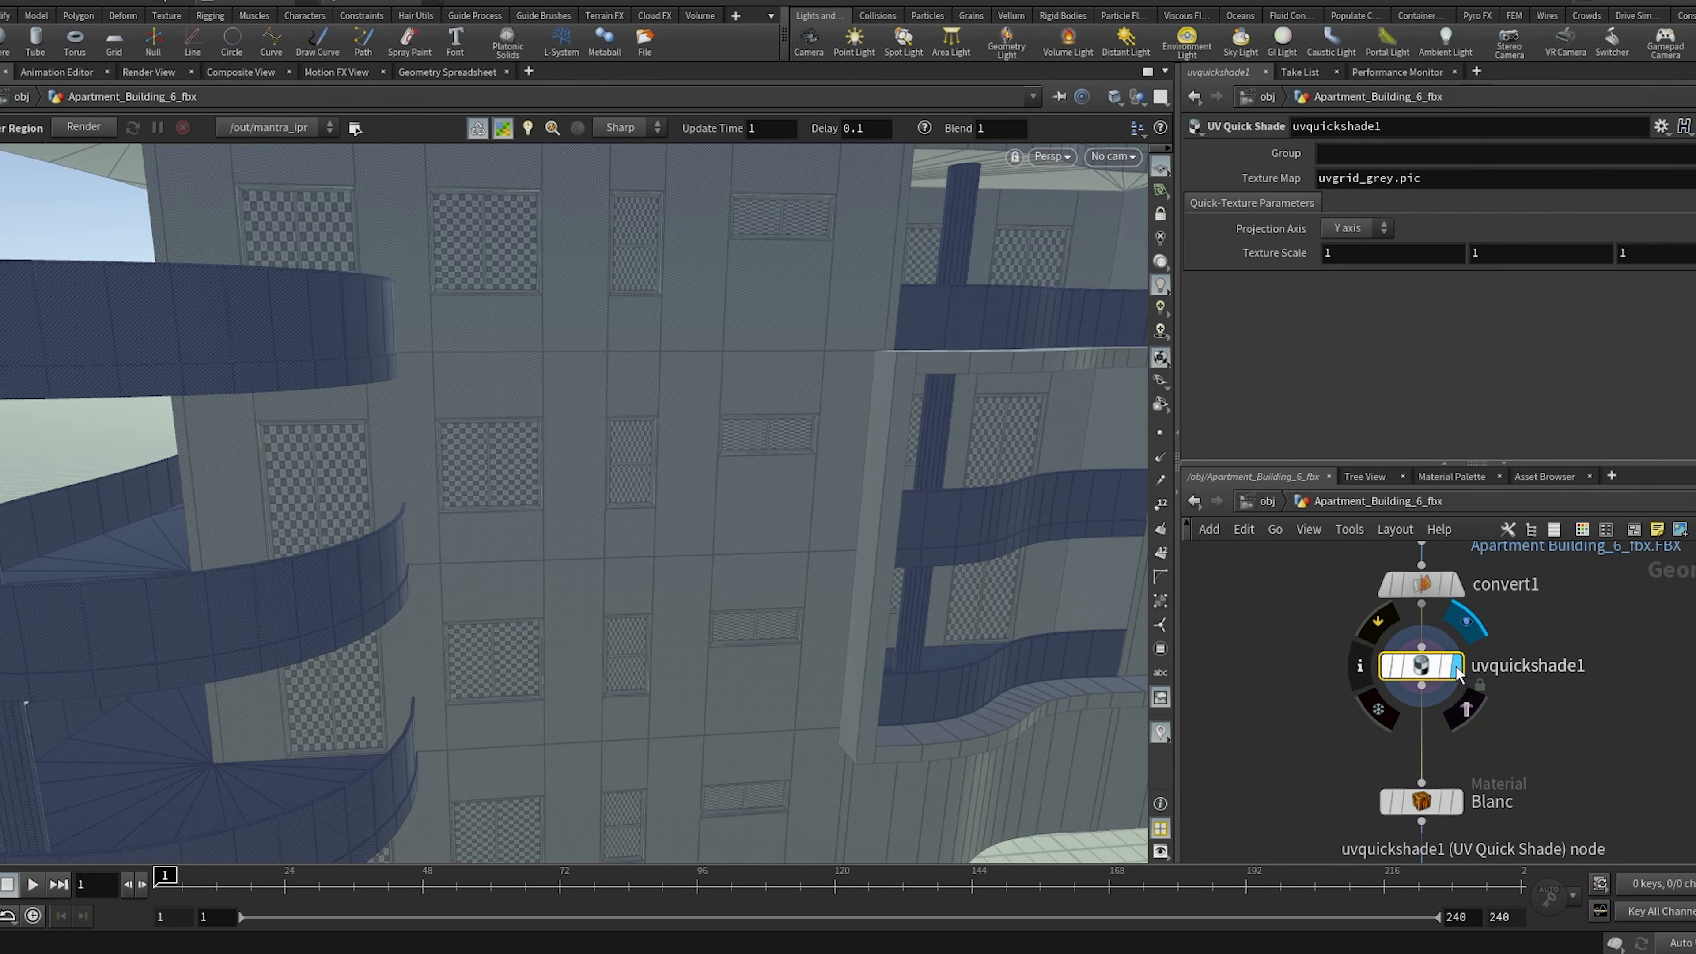
Examine the UV Quick Shade texture on the Apartment_Building_6 facades and the unwrapped UVs of the pig head test geometry
key(Escape)
drag(834, 533, 673, 533)
drag(1020, 444, 920, 428)
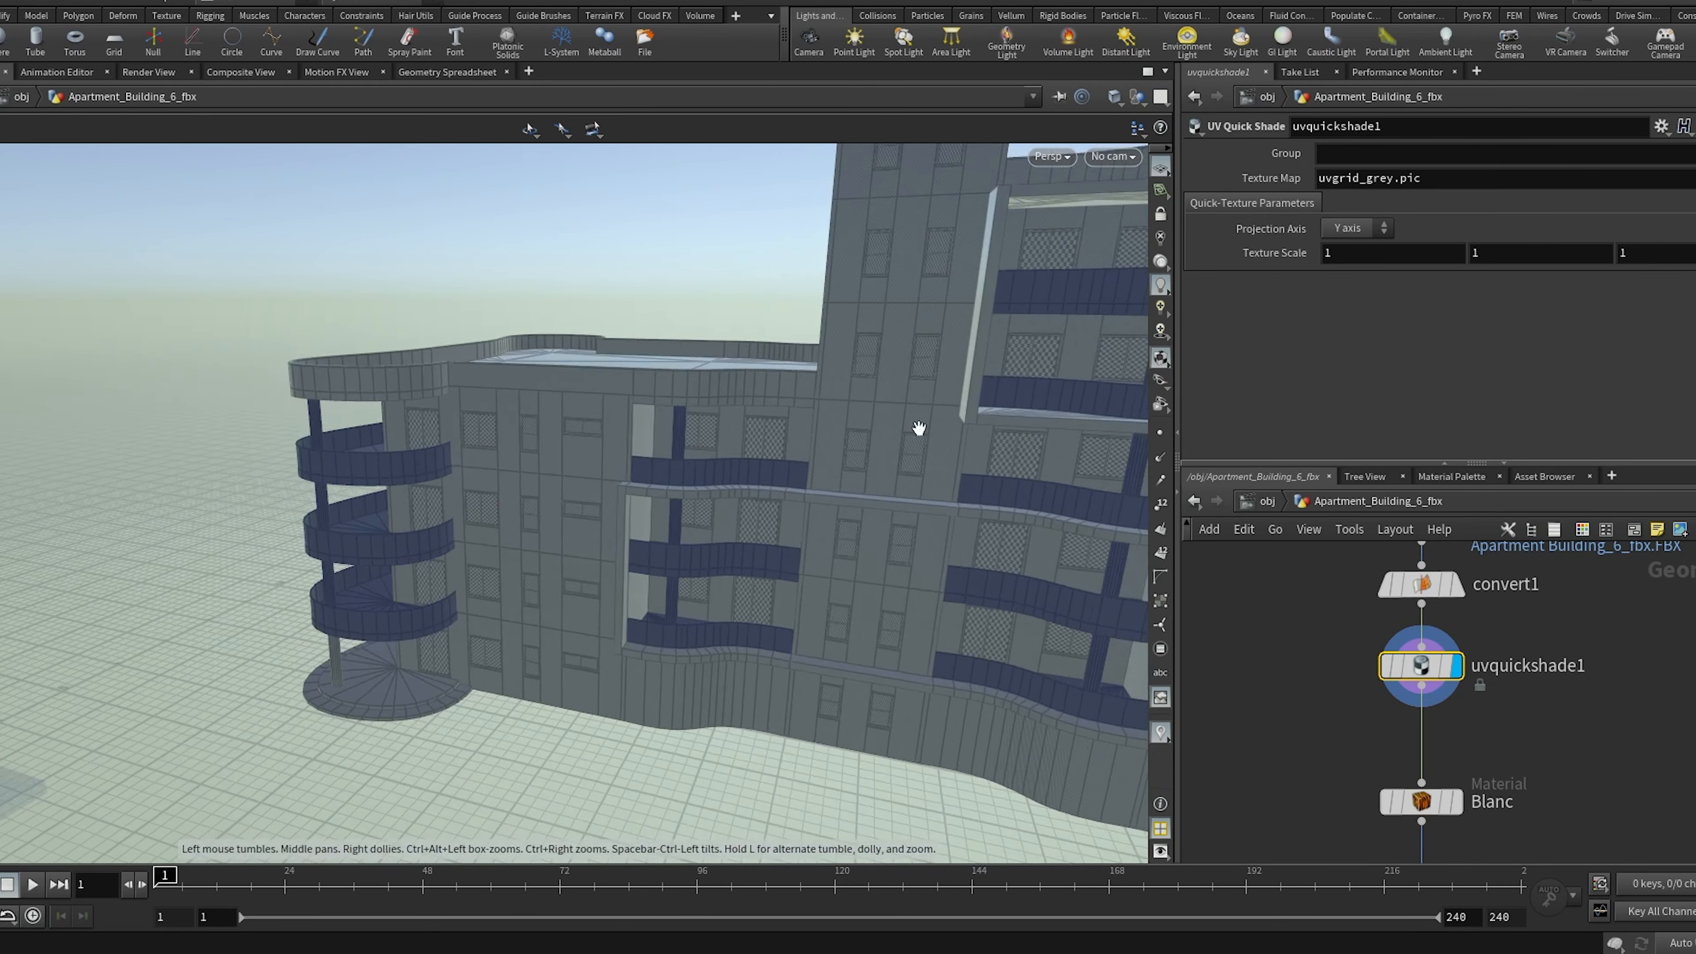
scroll(912, 356, up, 8)
scroll(867, 418, up, 3)
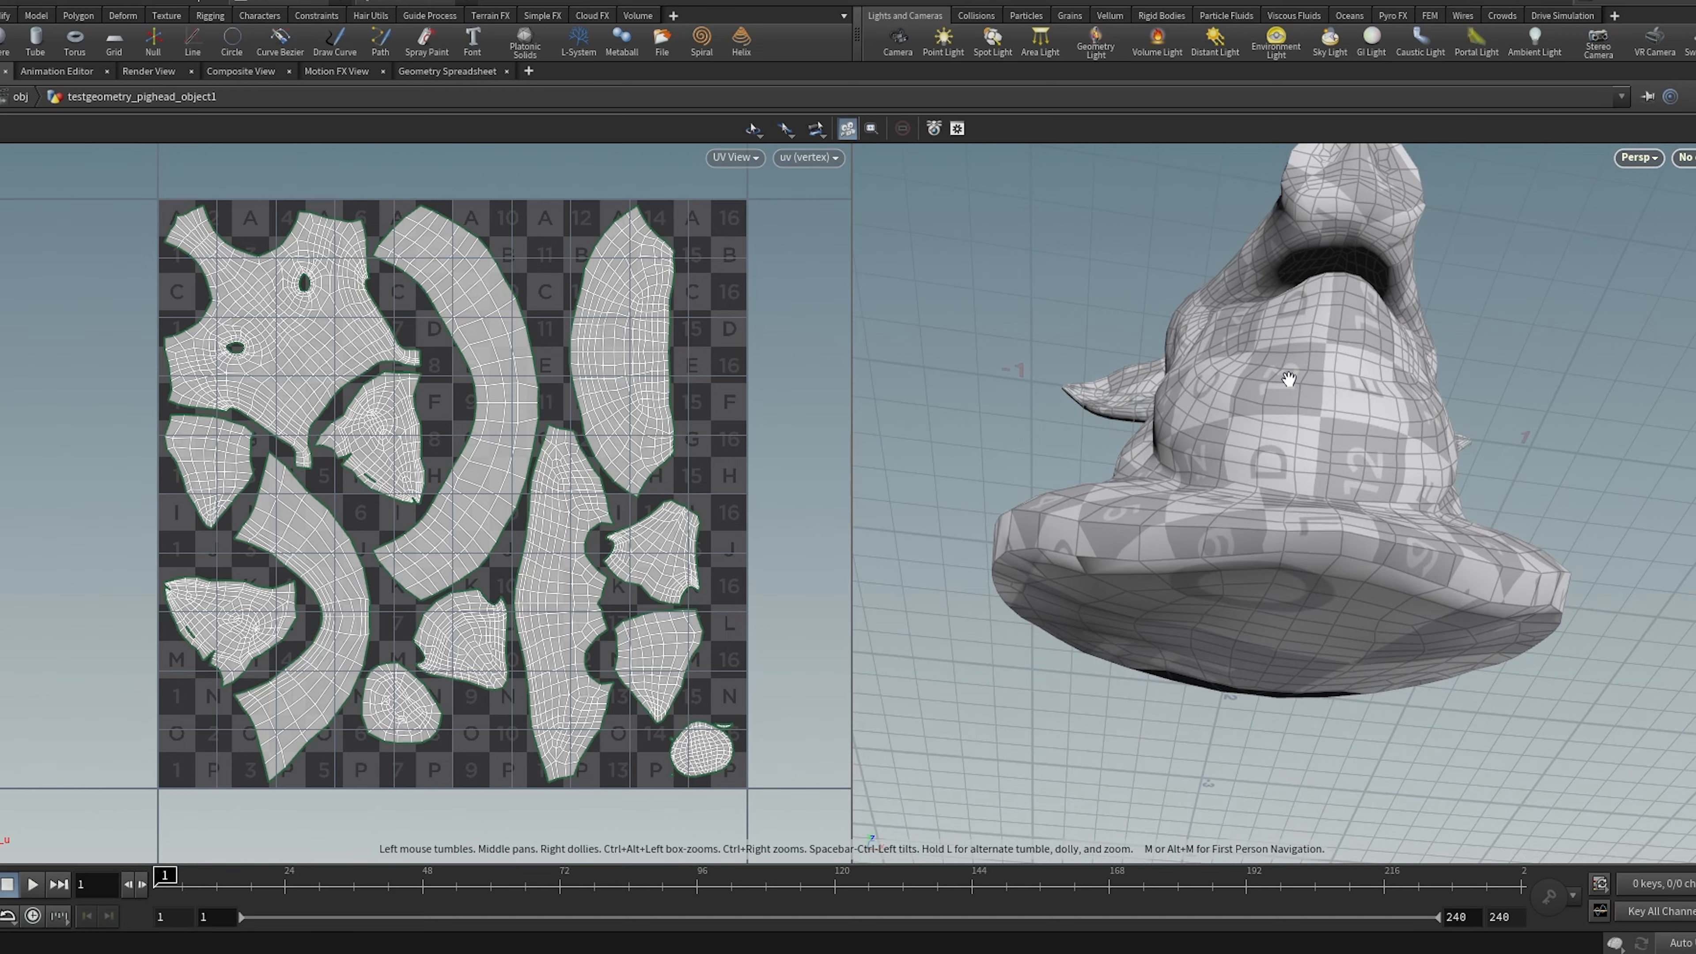
drag(1287, 379, 1126, 465)
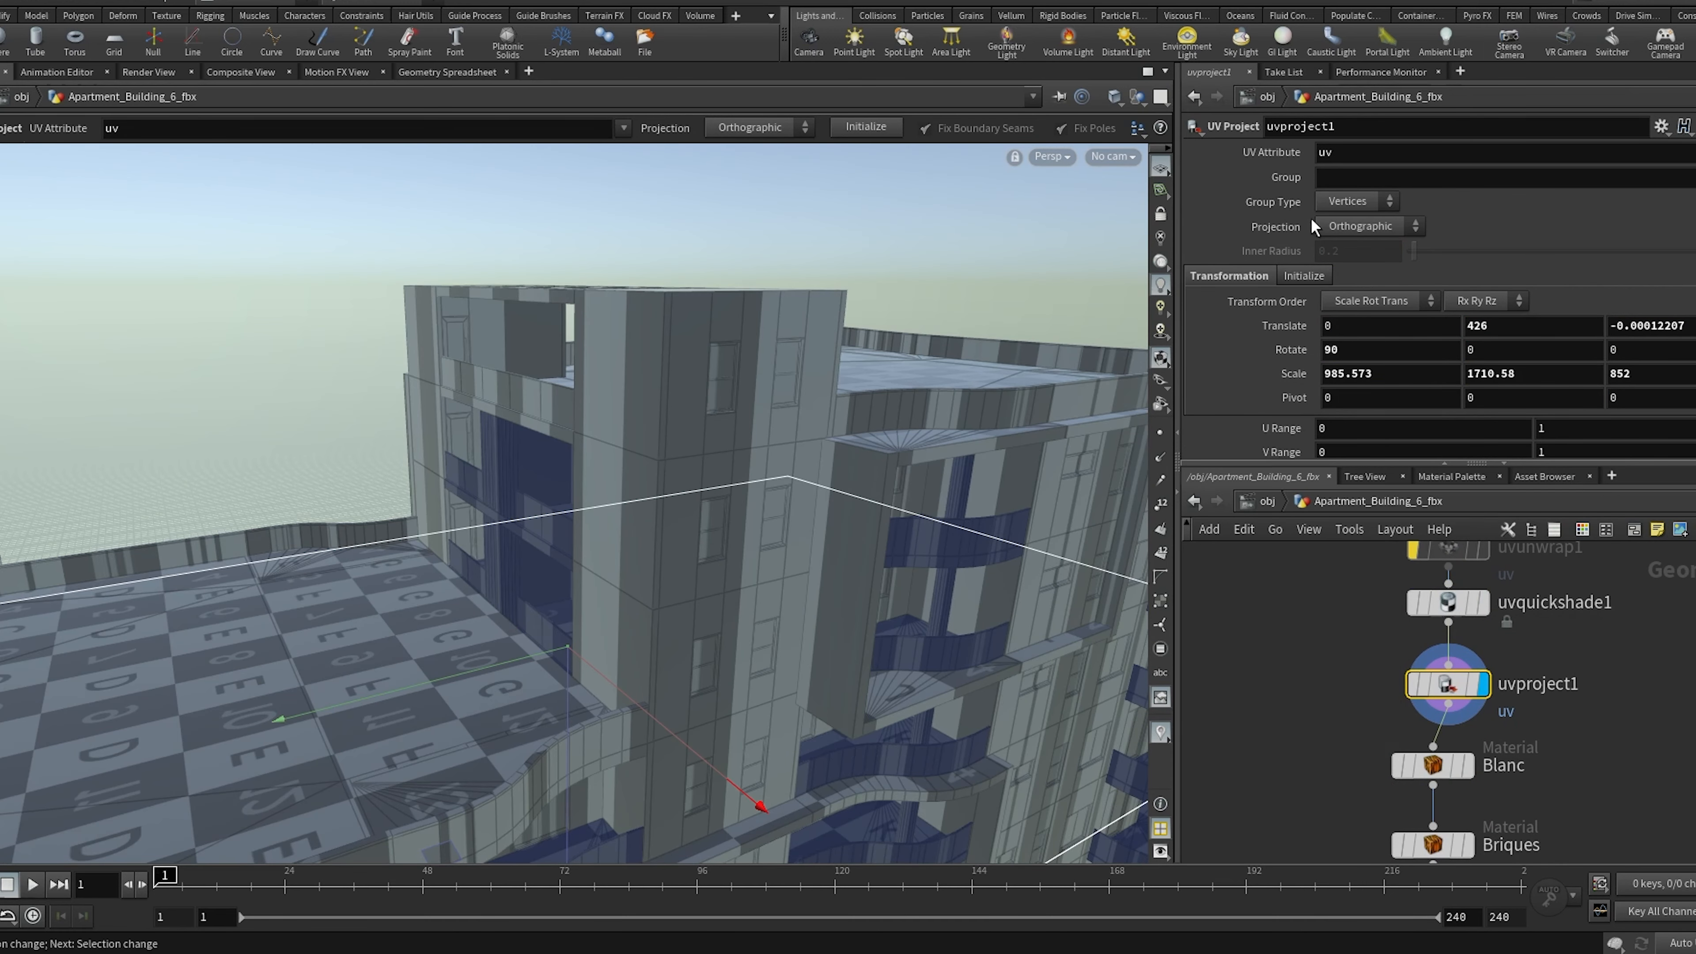
Rotate the uvproject1 orthographic projection to about 90, -91, -87 and scale it to 75.573, 111.82, 12 to size the bricks
click(1335, 227)
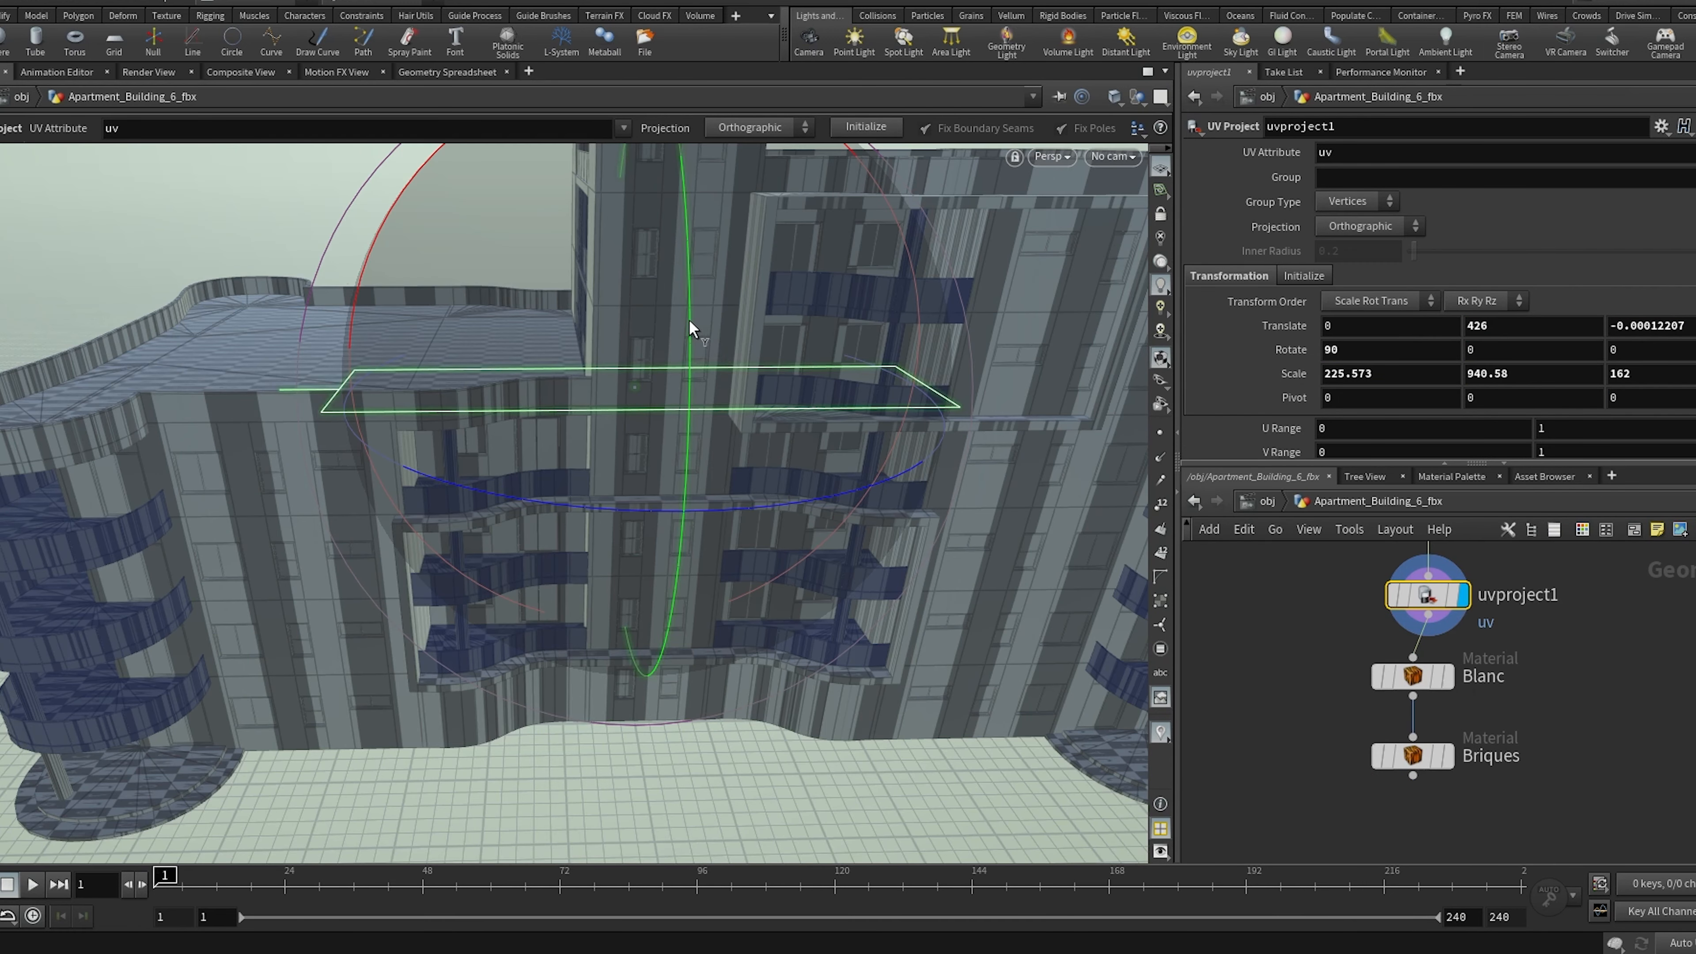
drag(689, 320, 676, 861)
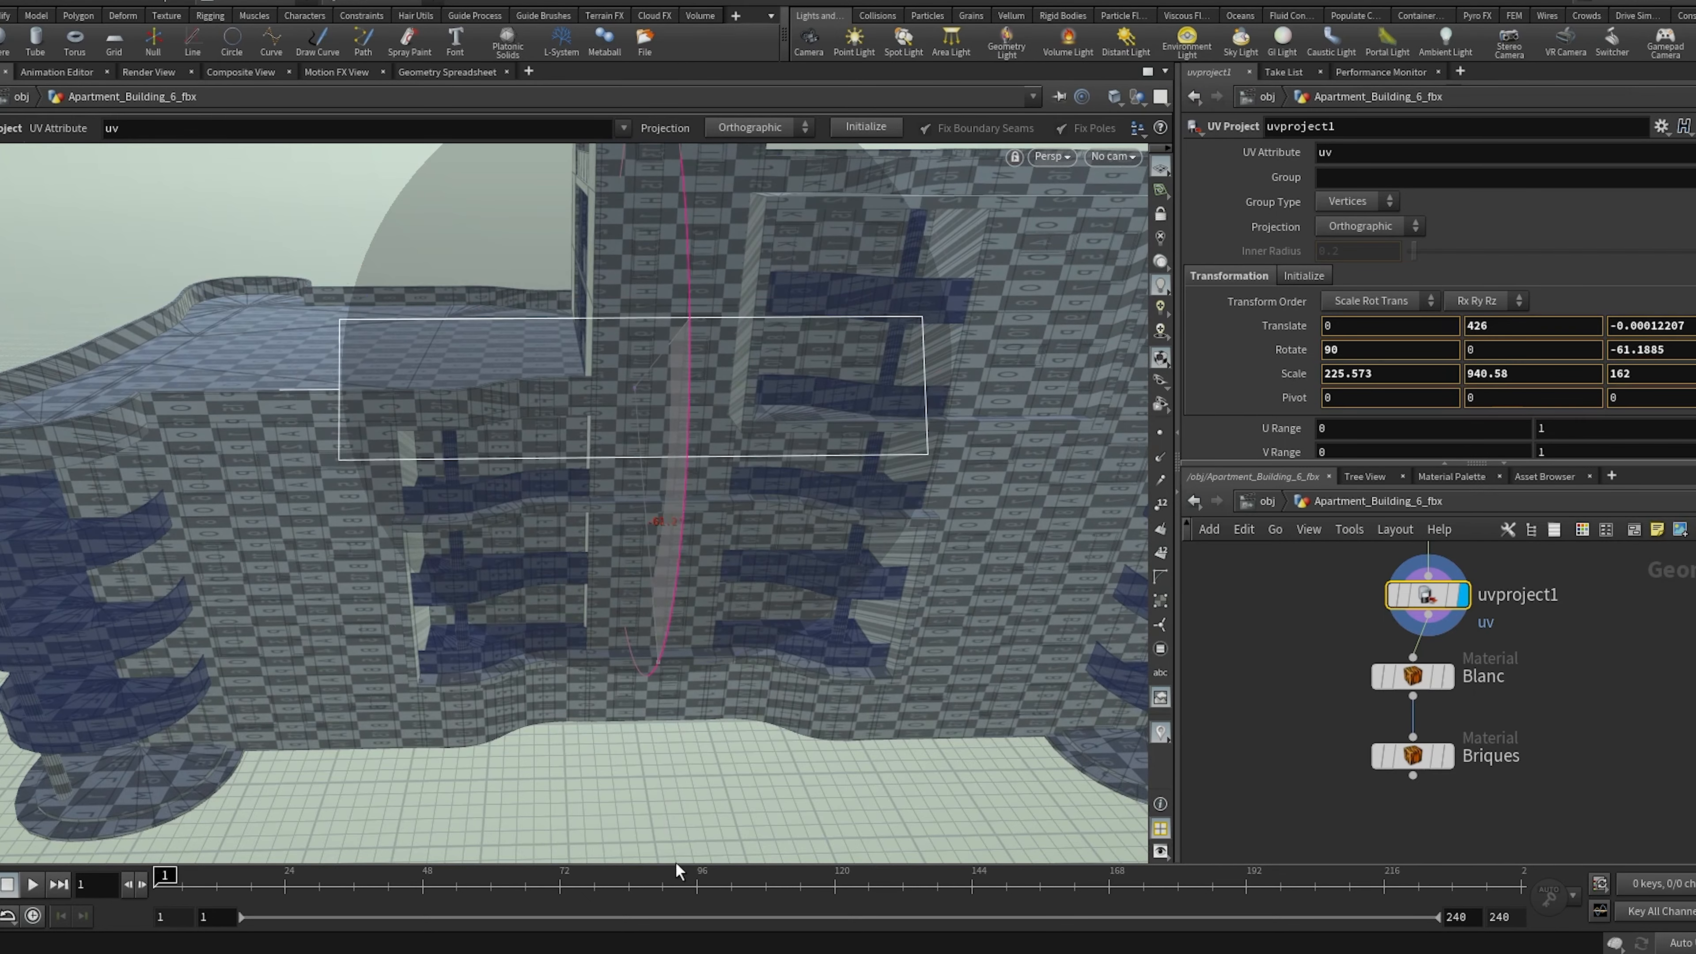
drag(688, 365, 673, 528)
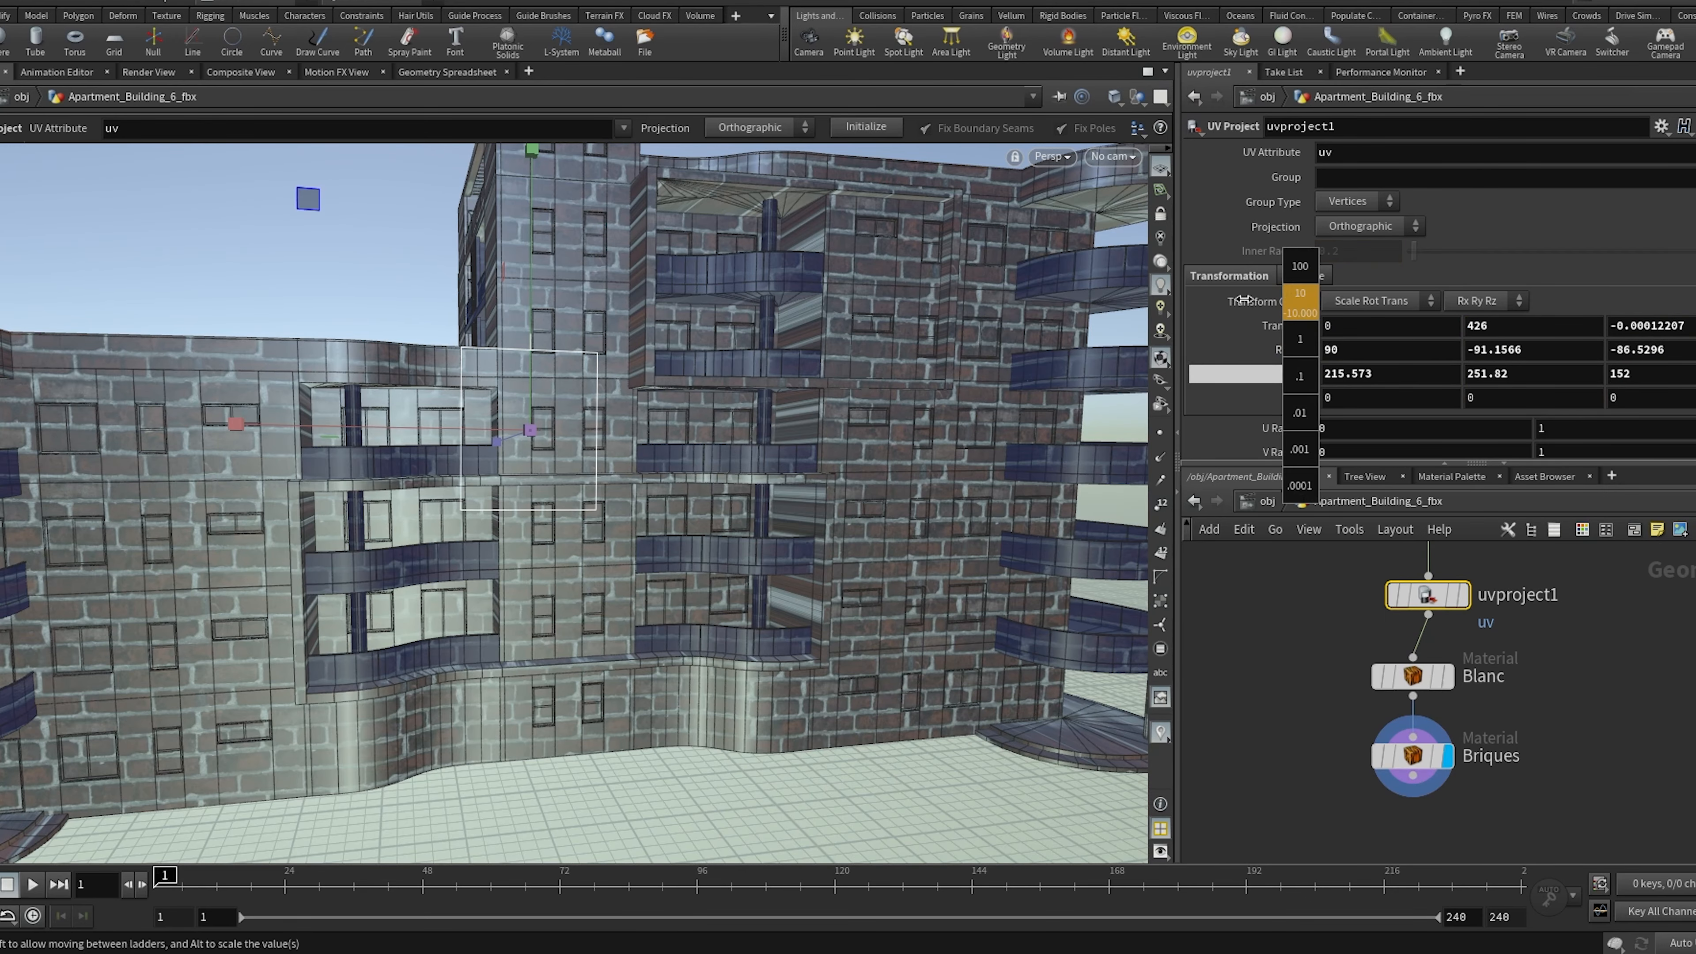
middle_drag(1243, 299, 1301, 382)
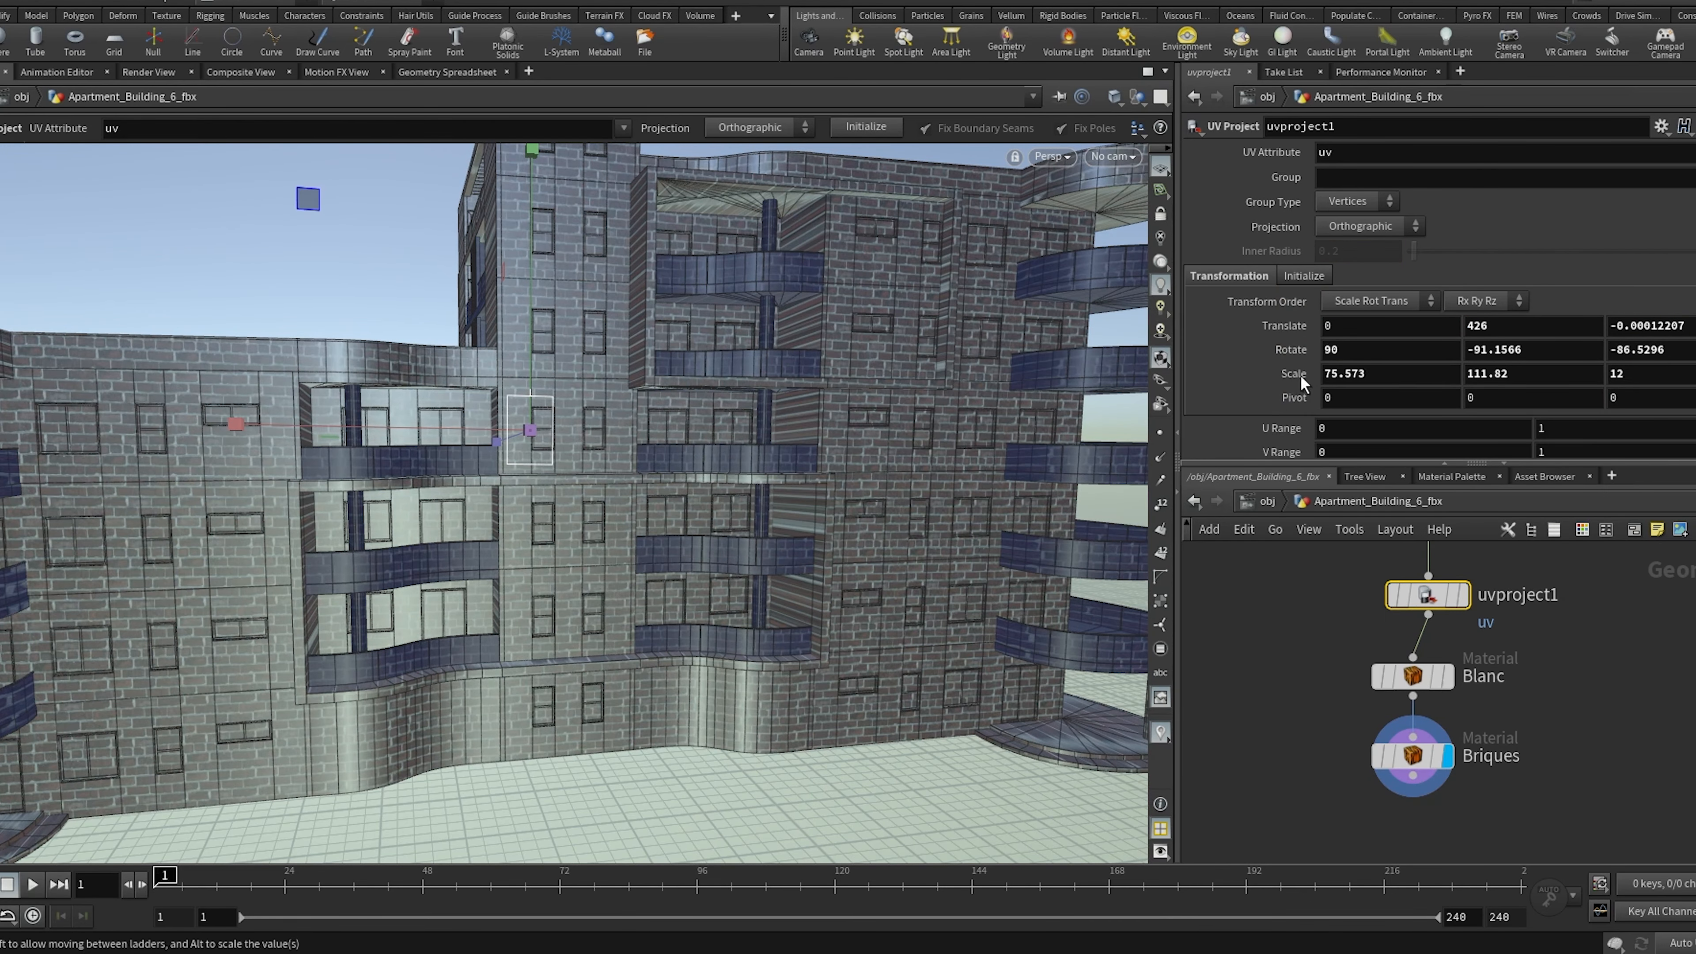
Select the window frames on the brick facade of Apartment_Building_6 for the Noir material's group
key(s)
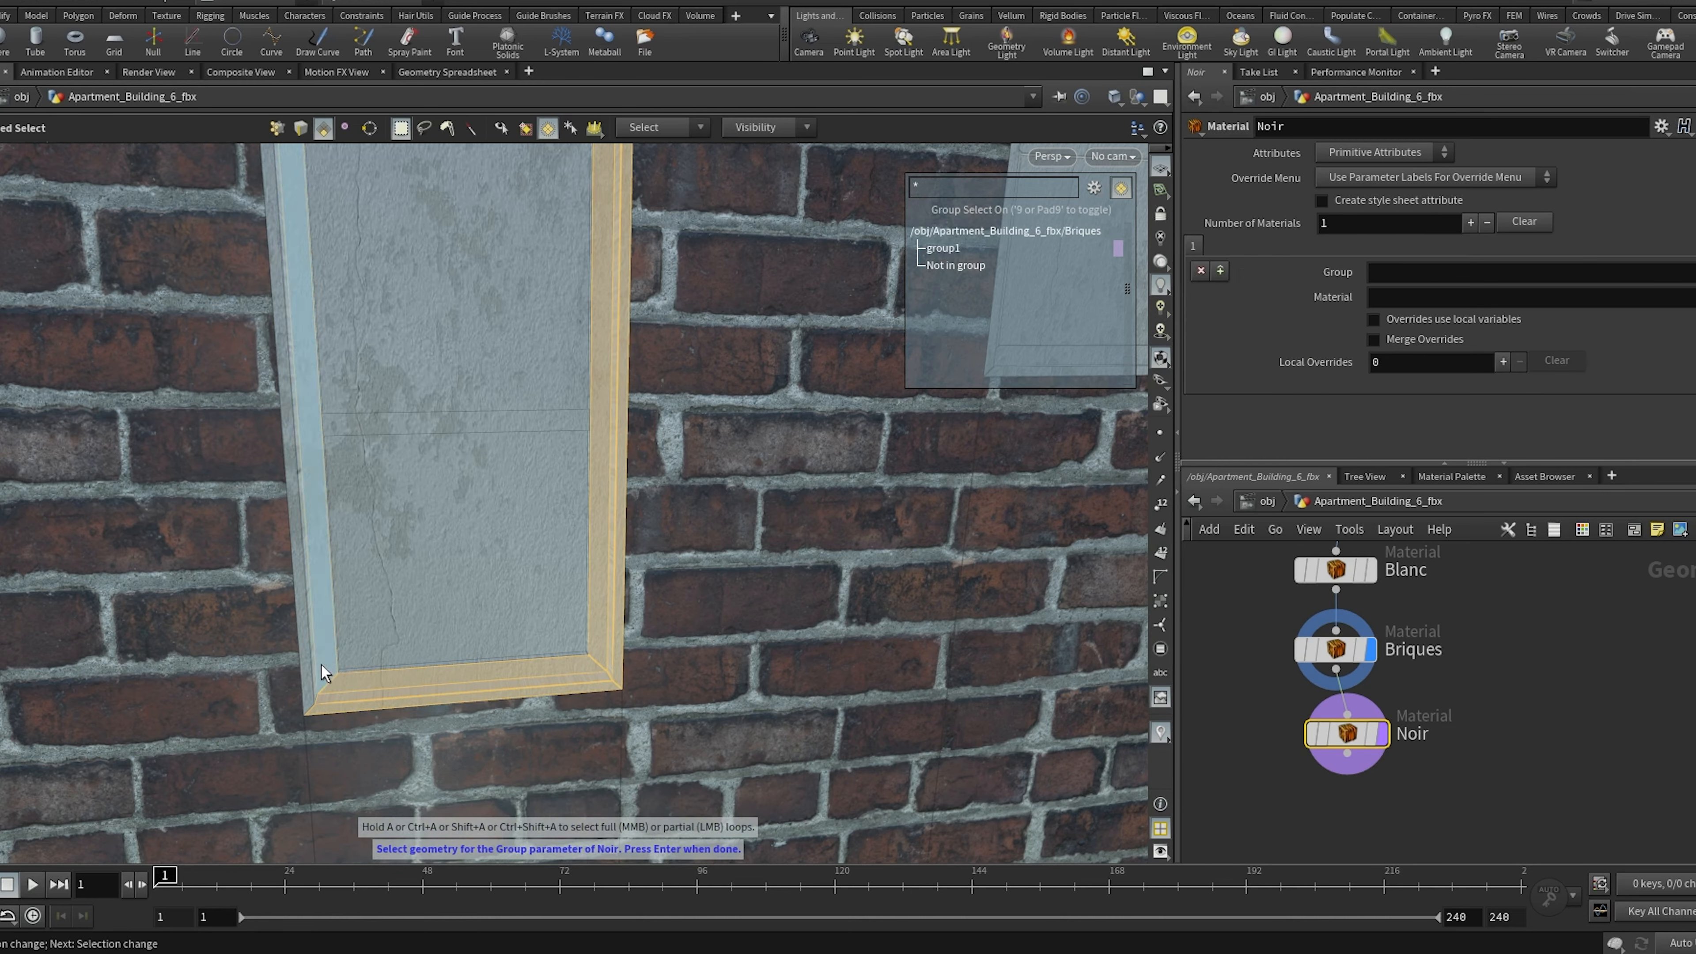
alt+middle_drag(425, 428, 492, 686)
shift+click(492, 685)
shift+click(598, 374)
scroll(583, 534, down, 10)
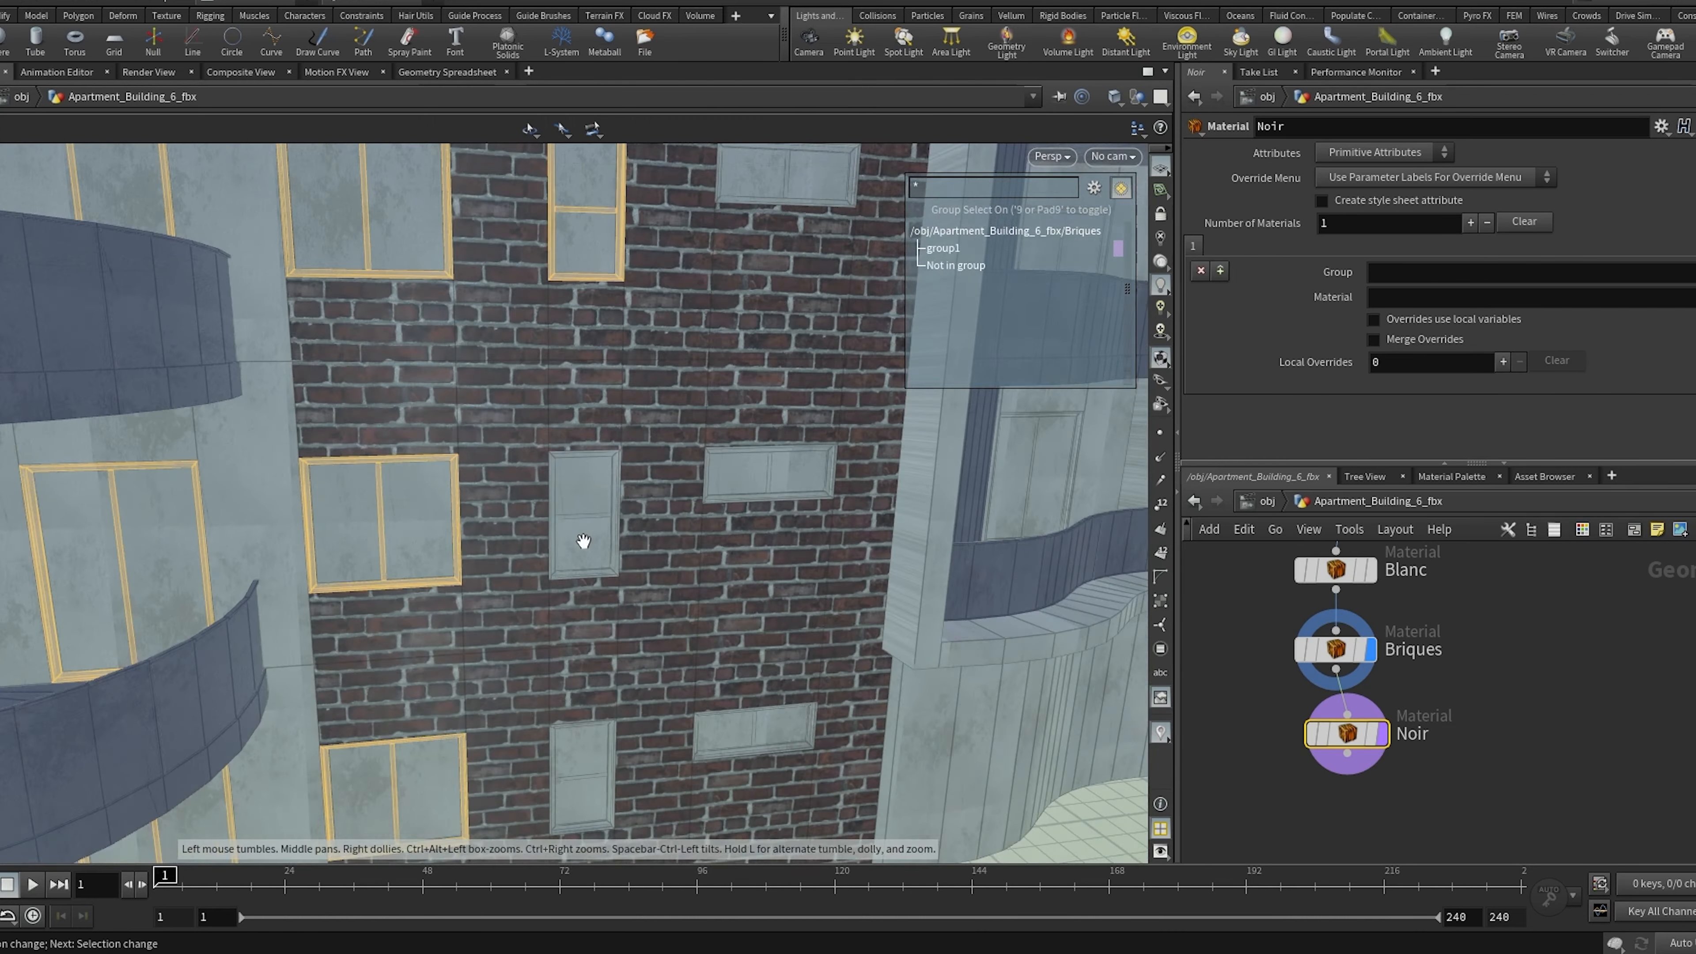
scroll(583, 541, up, 10)
shift+click(566, 438)
scroll(566, 438, down, 8)
shift+click(485, 416)
shift+click(474, 370)
shift+click(568, 296)
shift+click(628, 334)
shift+click(596, 568)
scroll(790, 450, down, 8)
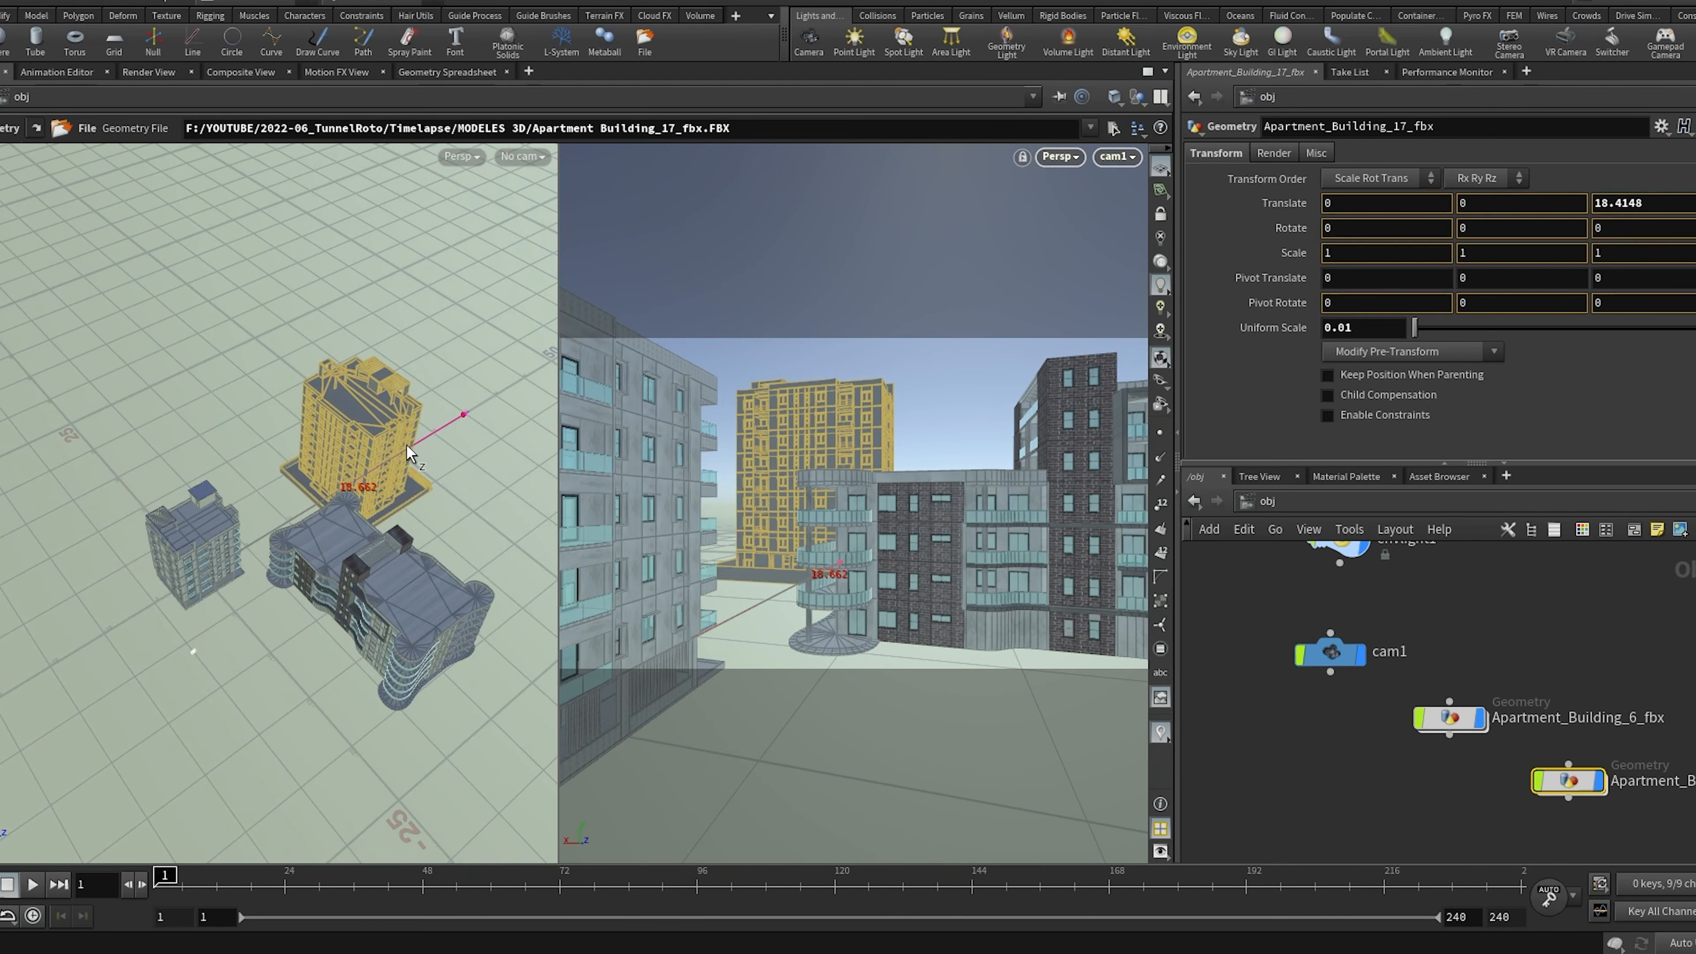
Activate the rotation handles on Apartment_Building_17 and inspect its placement behind the other buildings
key(r)
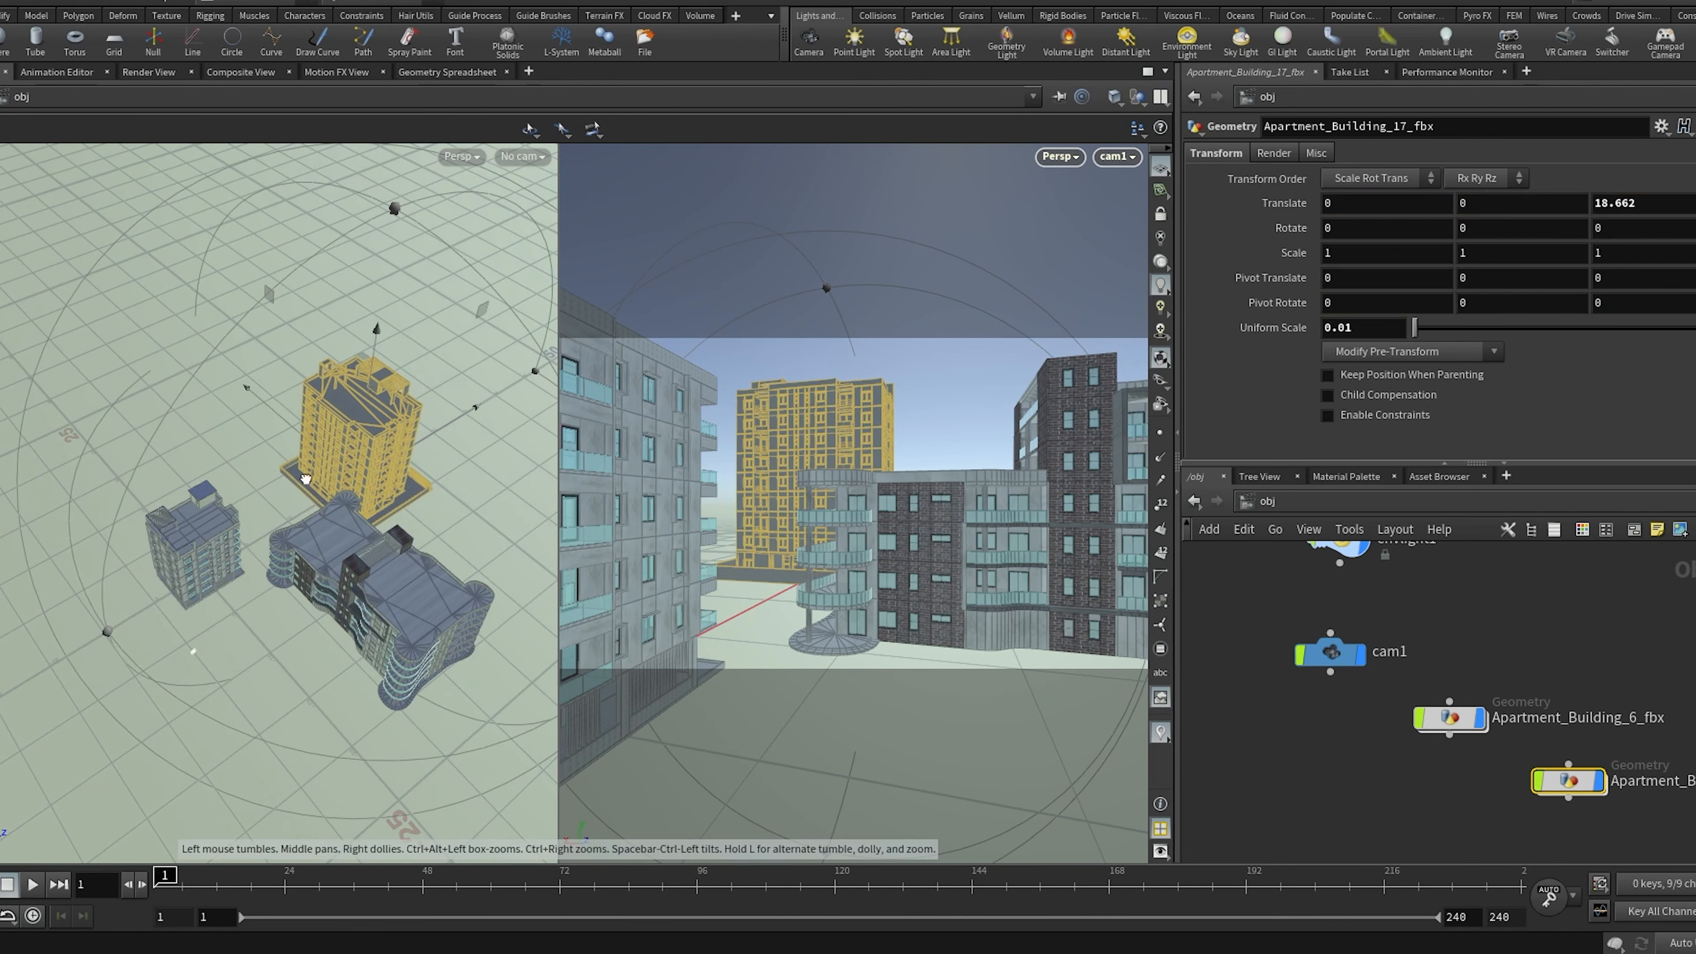
drag(309, 460, 231, 462)
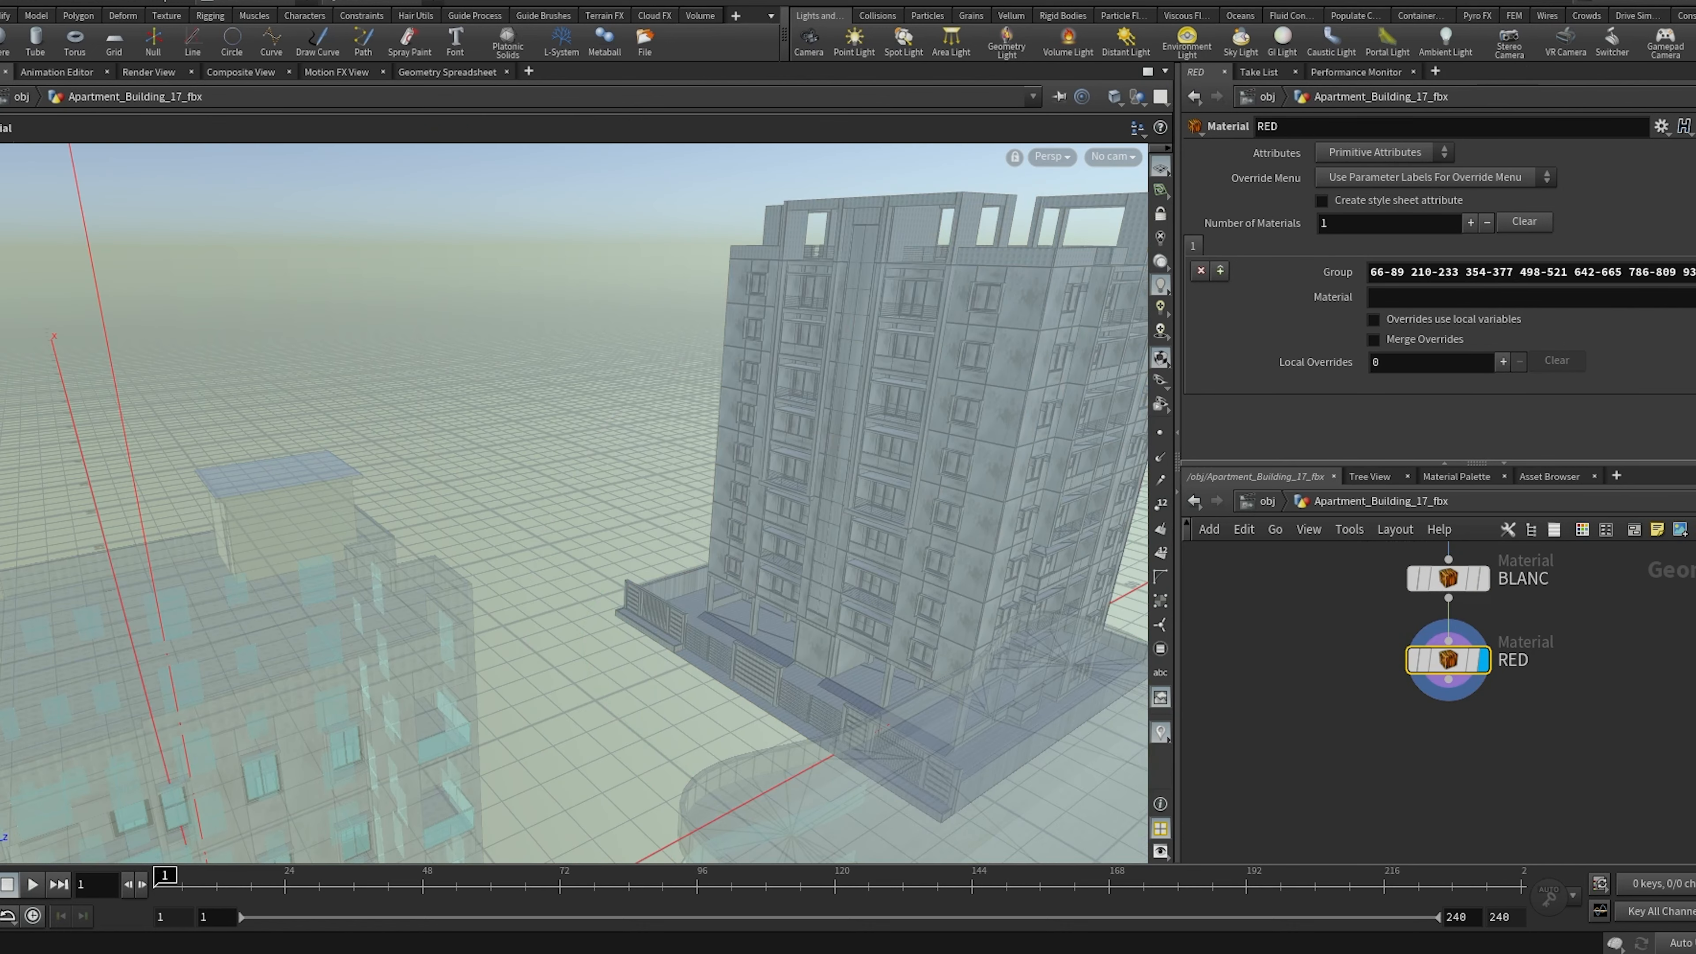
Assign a material from the mat network to the RED node's primitive group on Apartment_Building_17
click(1689, 296)
double_click(1595, 247)
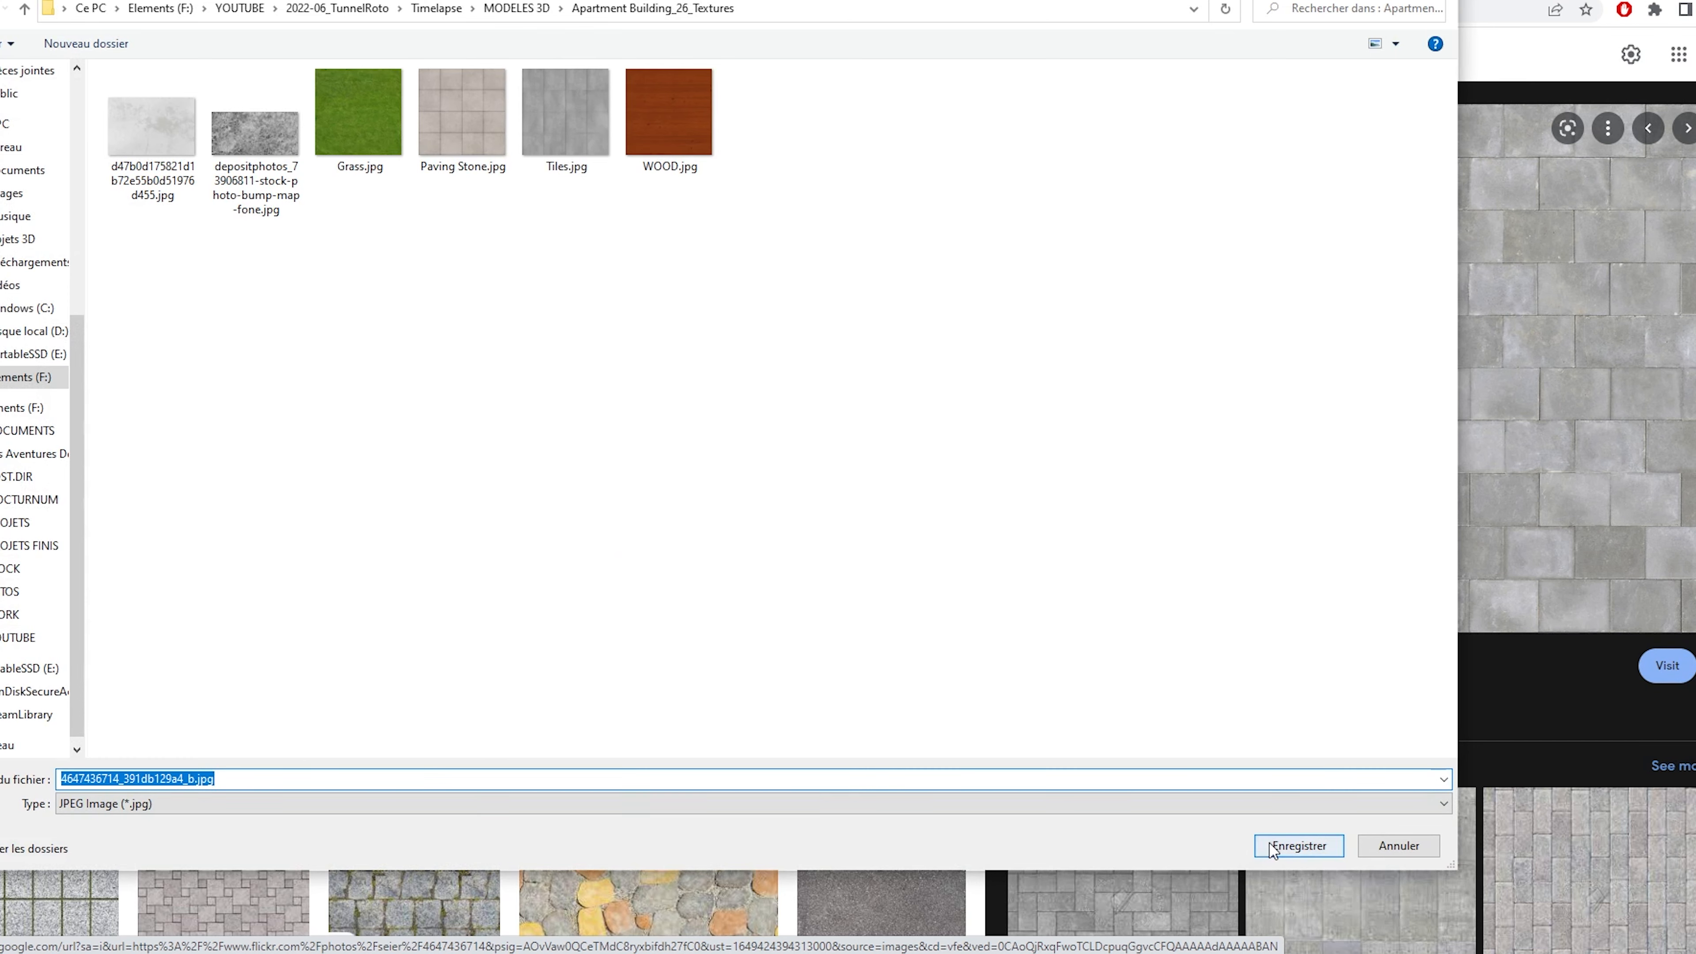
click(1297, 845)
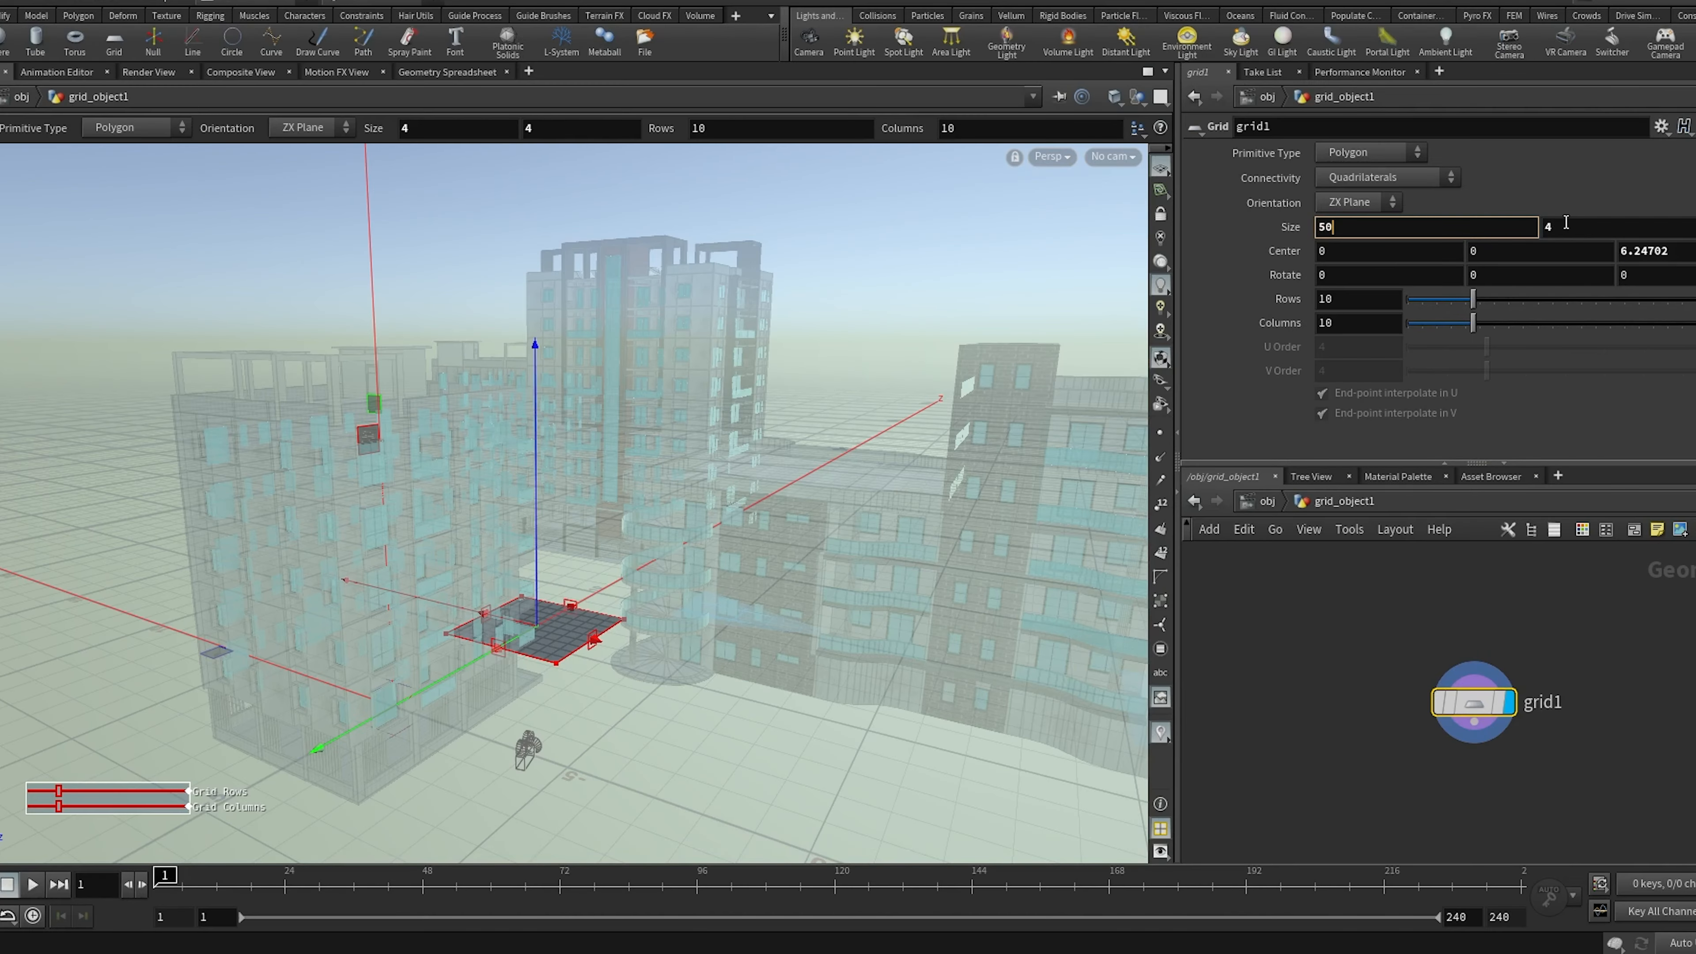
Set the ground grid's size to 50 by 50
key(Tab)
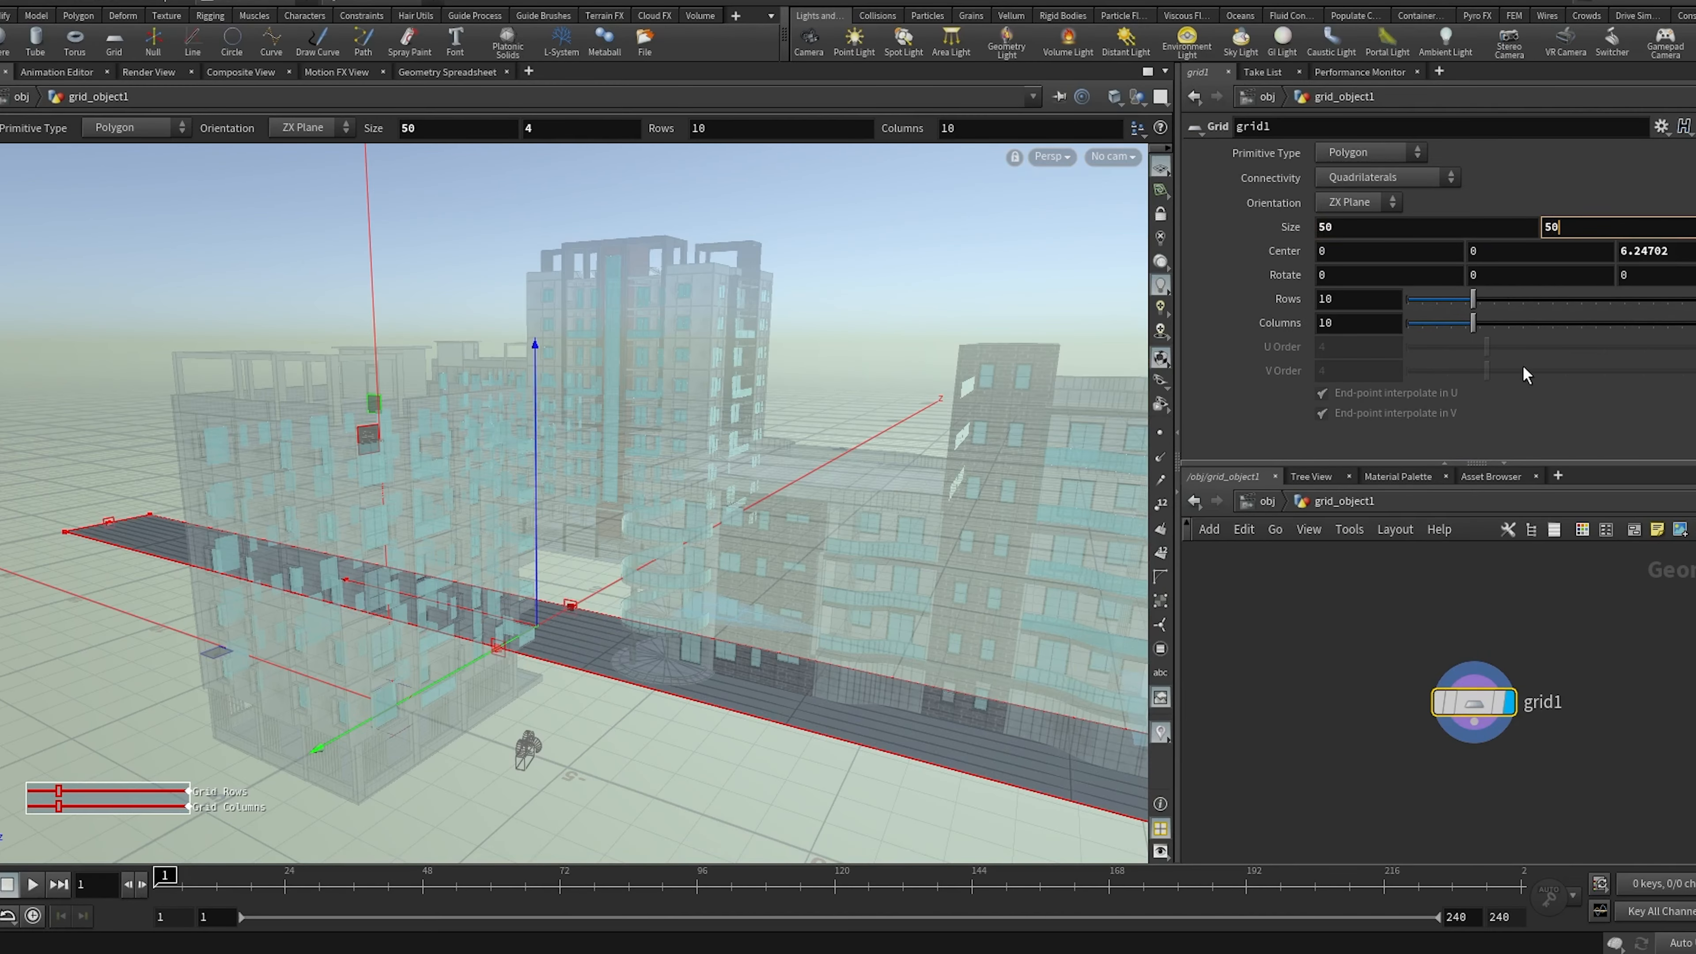
text(50)
key(Return)
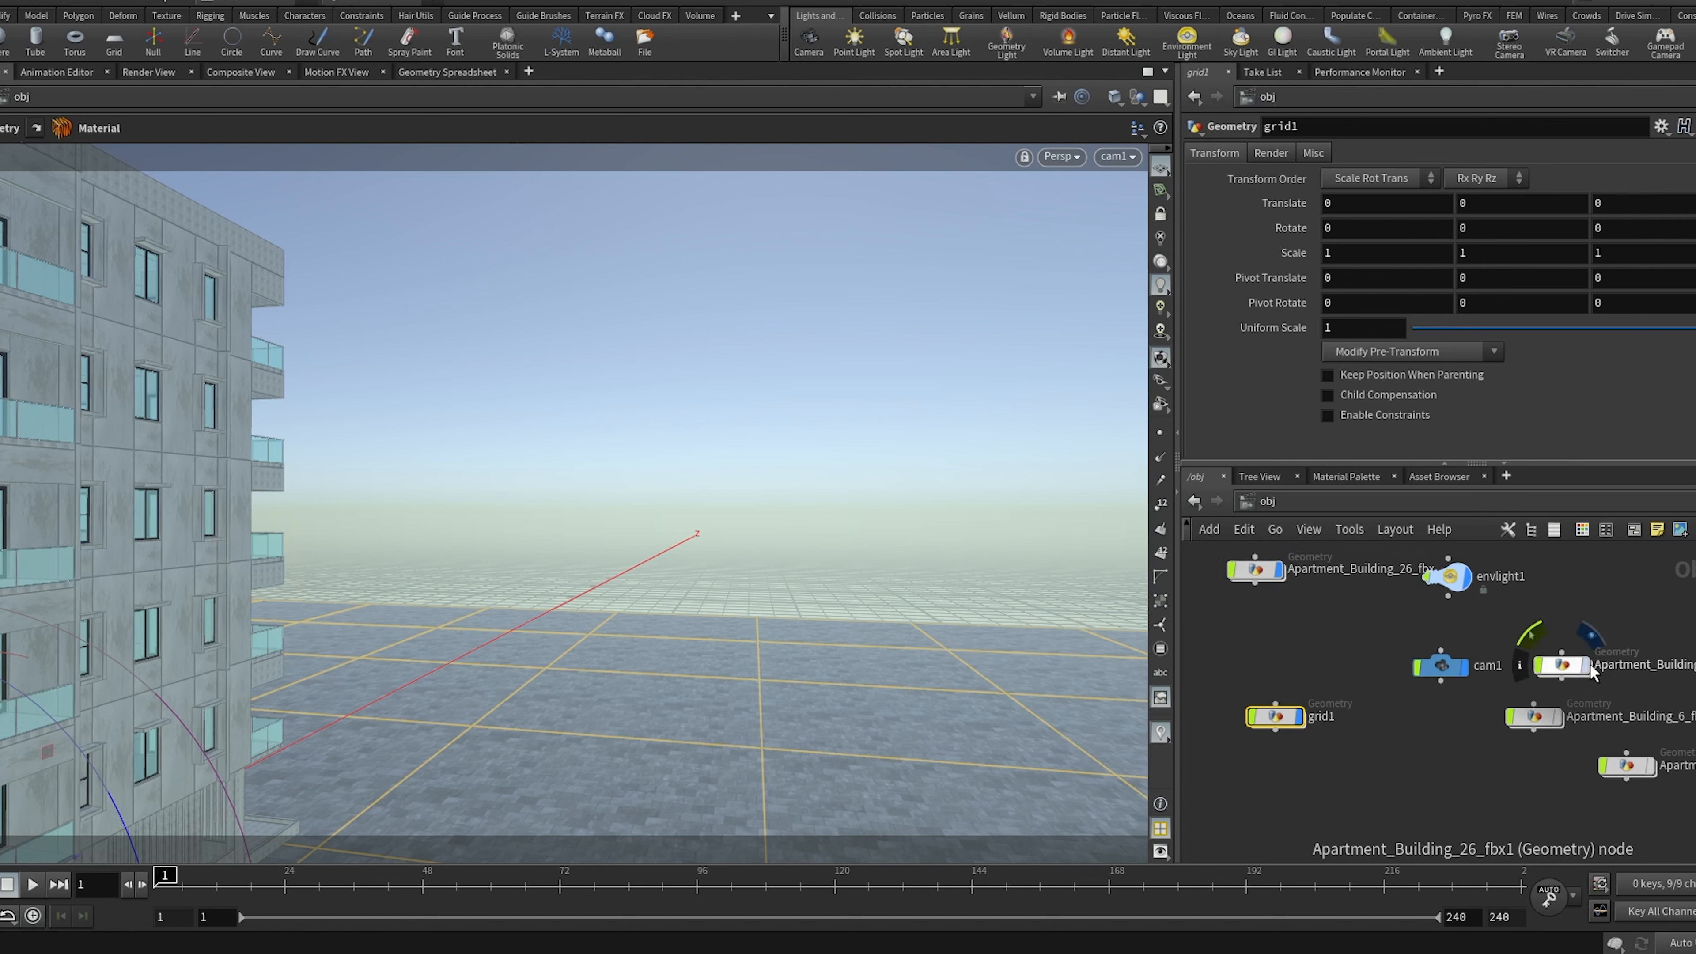
Turn on the display of the Apartment_Building_26_fbx1 and Apartment_Building_17_fbx models
click(1588, 666)
click(1651, 768)
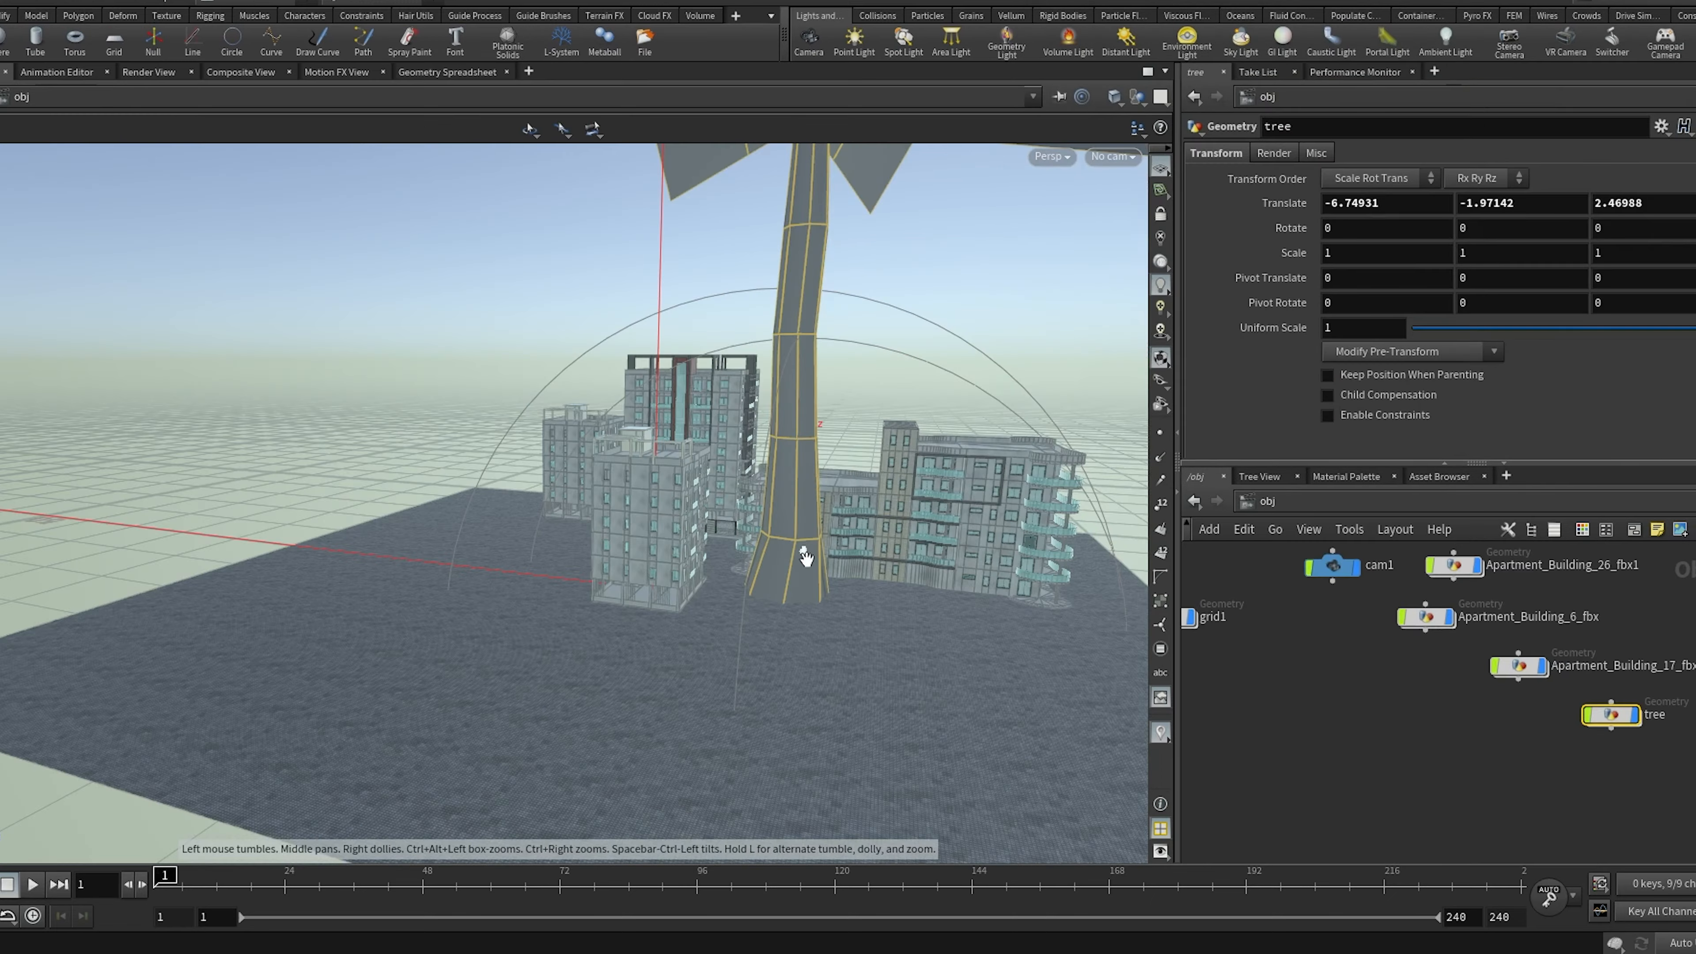
Inspect the size and position of the imported tree models relative to the apartment buildings
drag(760, 545, 806, 556)
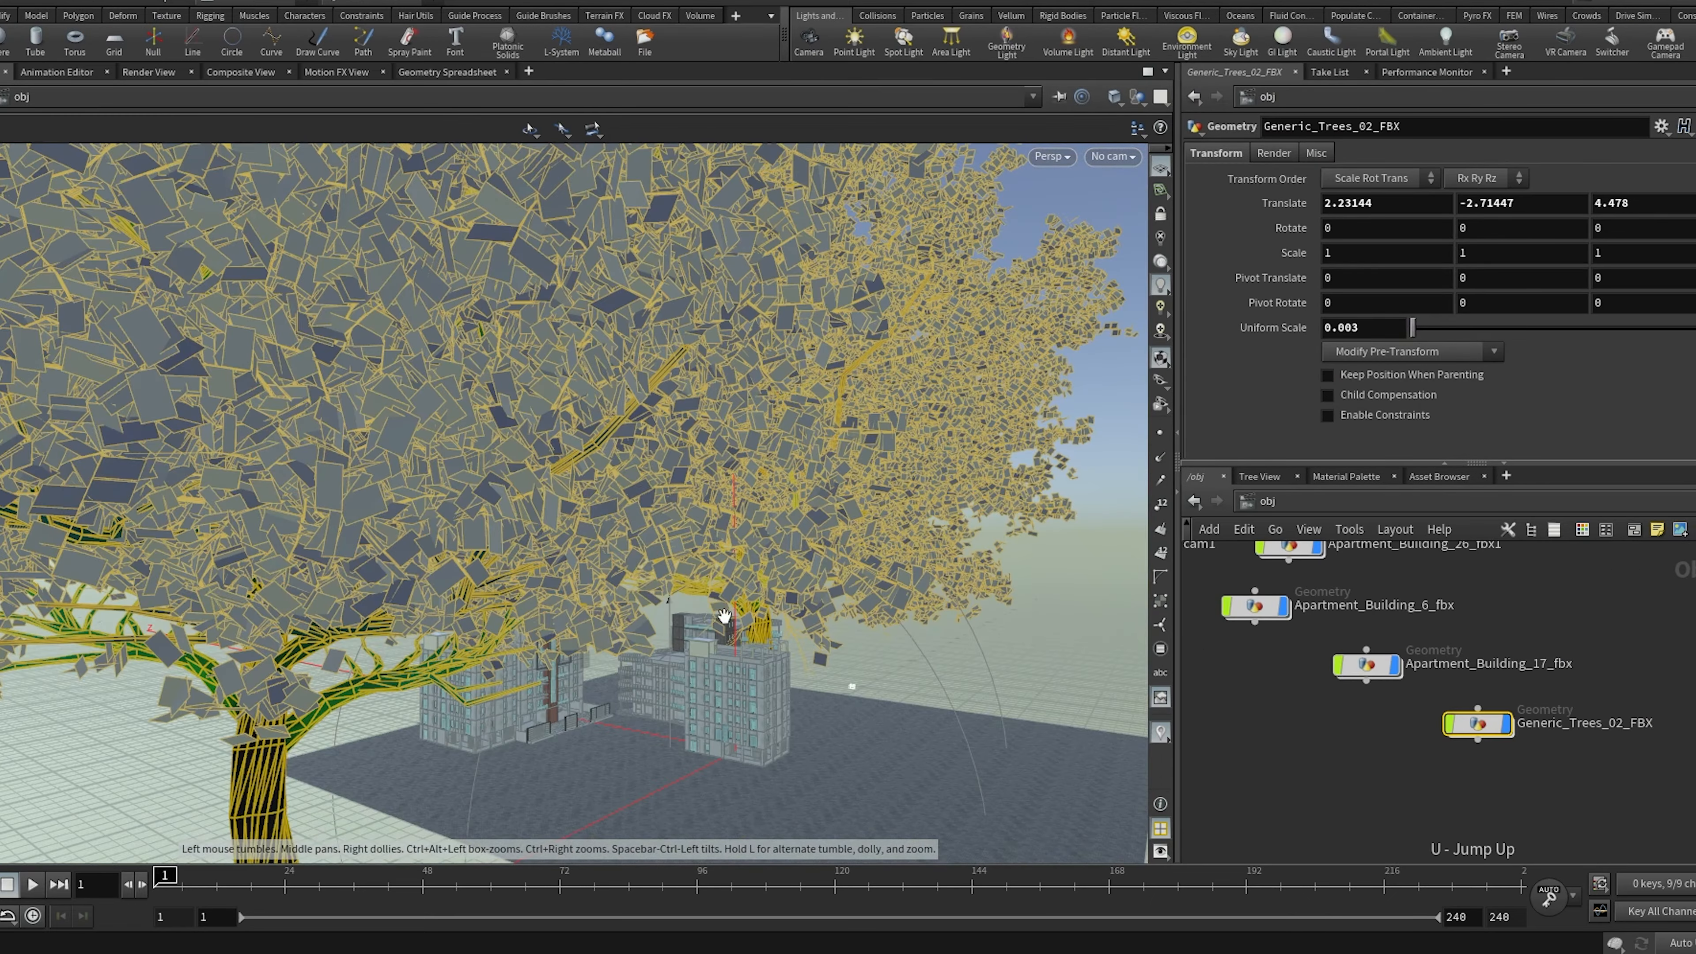
mouse_move(601, 641)
middle_down()
mouse_move(576, 634)
mouse_move(603, 649)
middle_up()
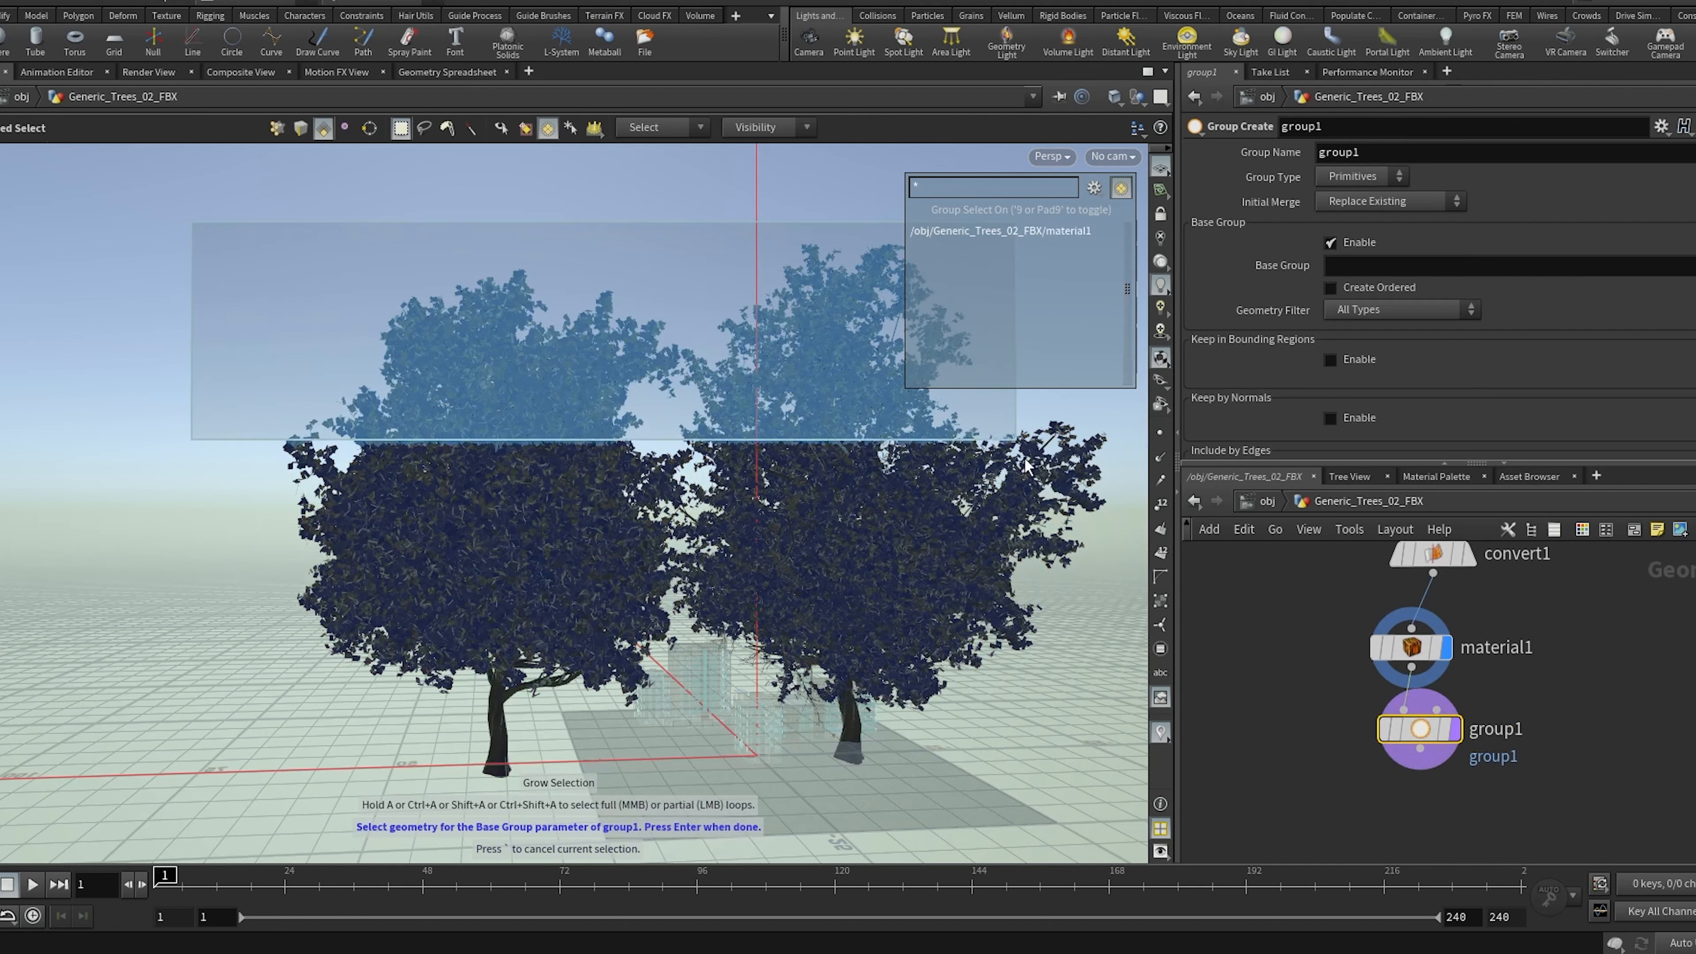
Set the tree foliage as group1's base group and load the green leaf image from the Tree folder for the leefs material
drag(1146, 658, 1134, 661)
key(Return)
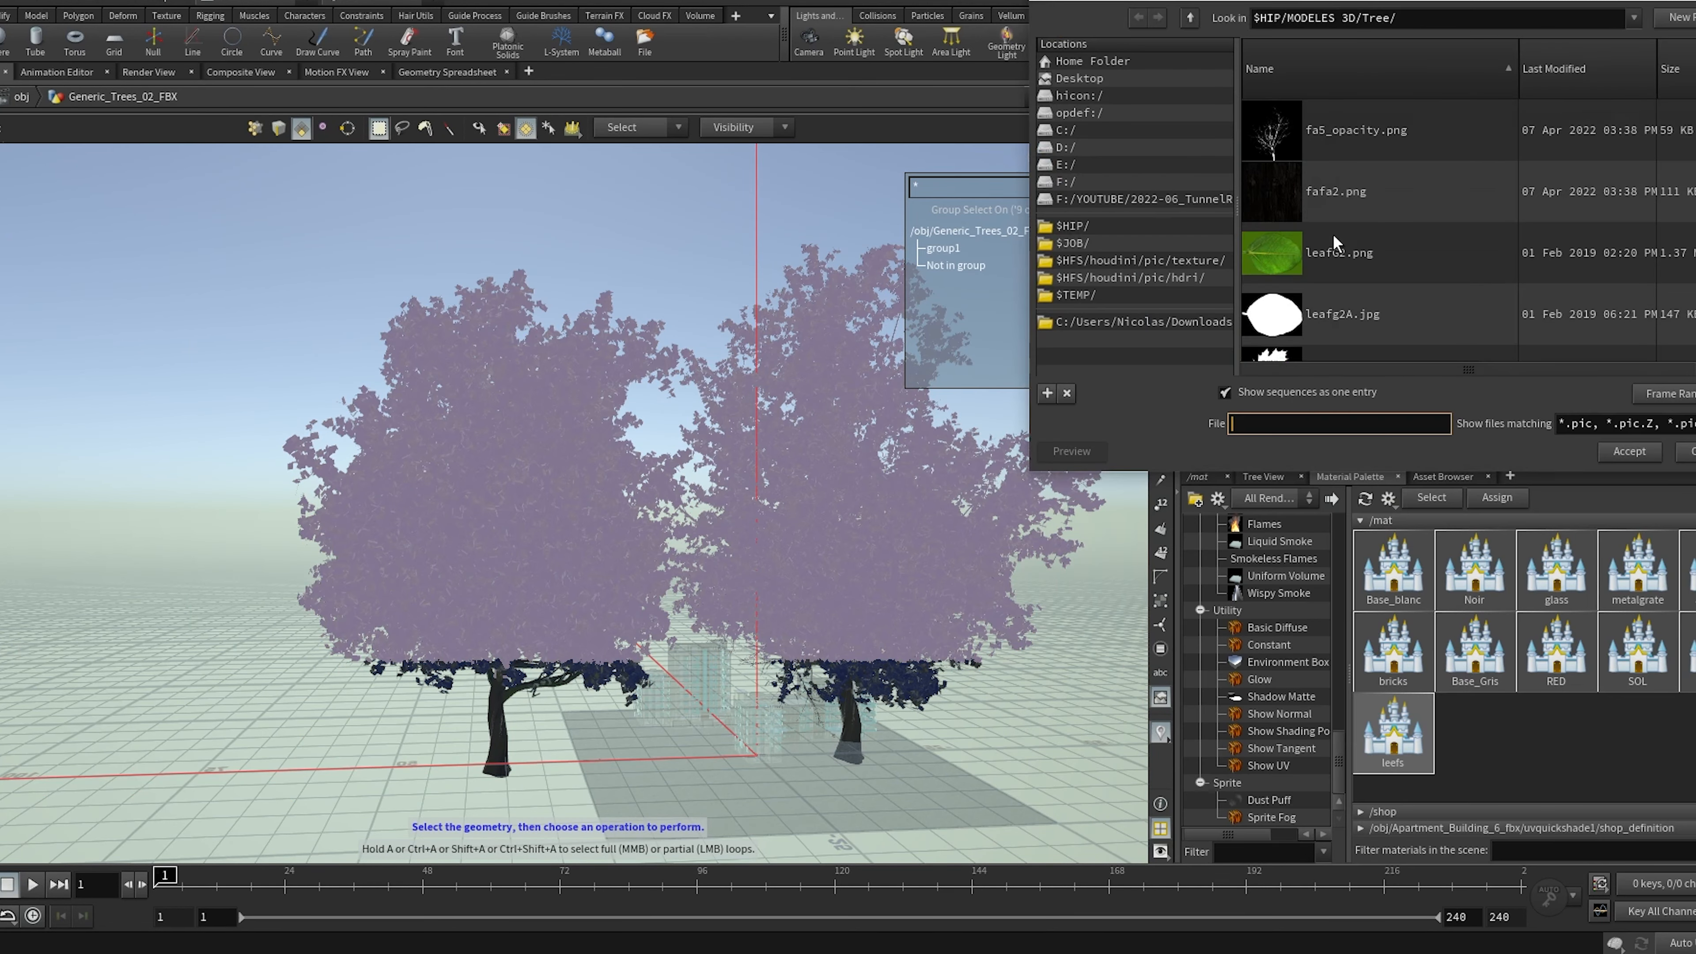
double_click(1333, 235)
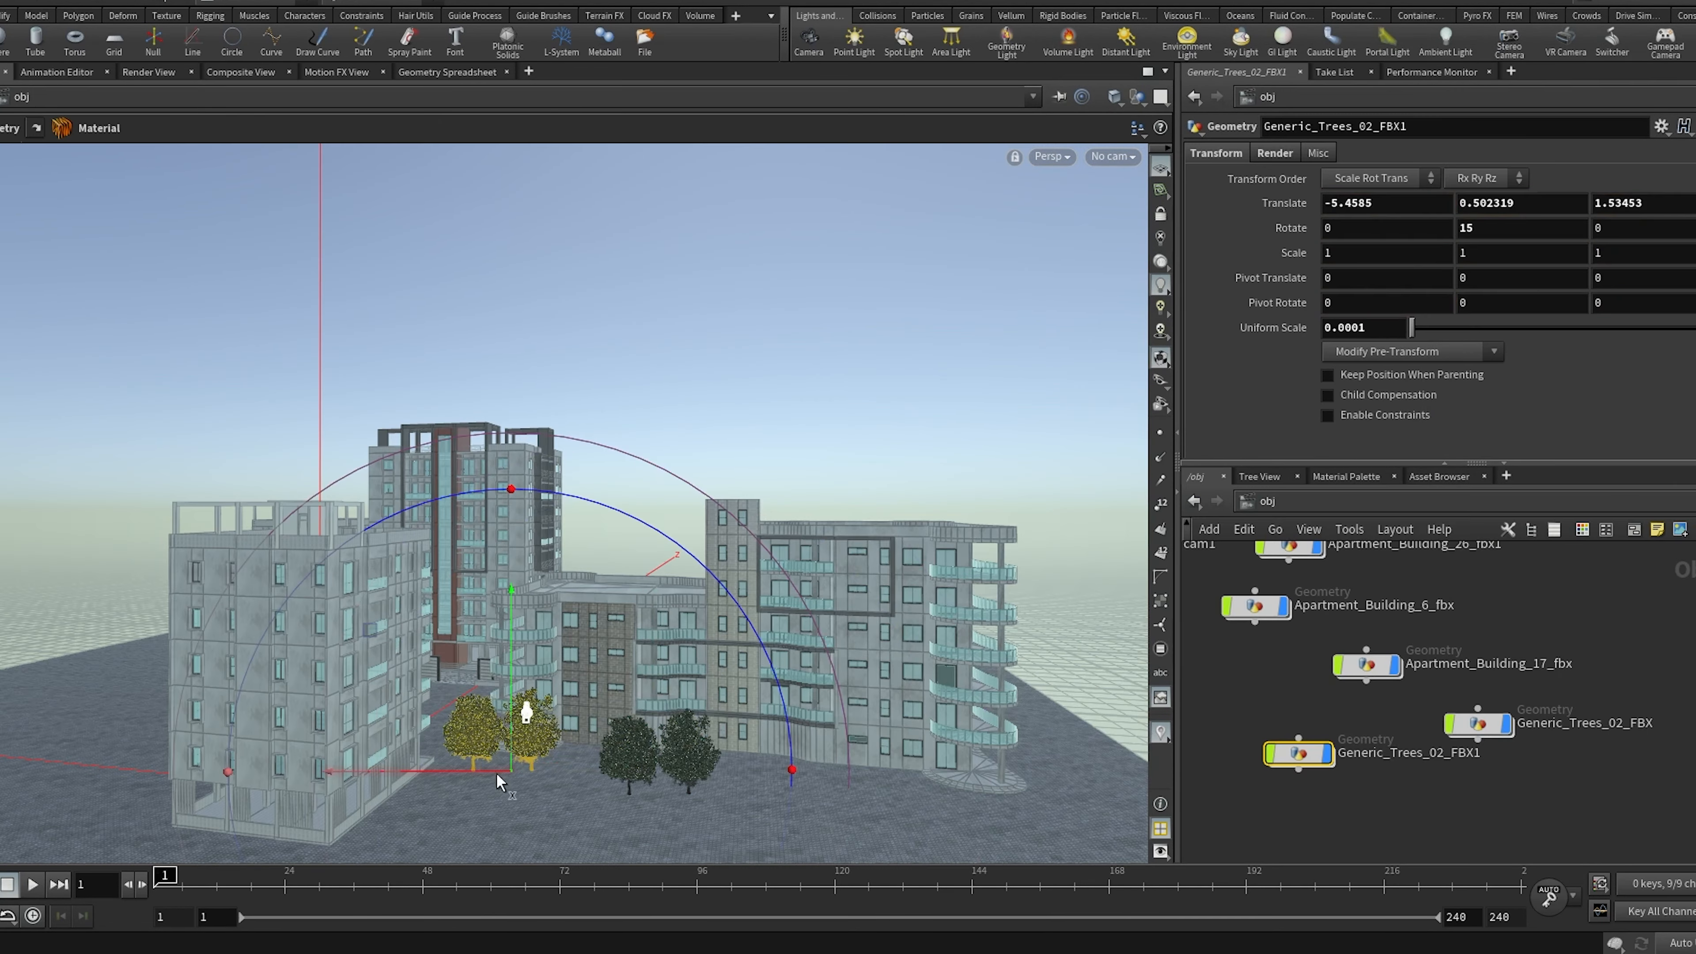
Reposition the Generic_Trees_02_FBX1 trees in front of the apartment buildings
scroll(536, 826, up, 3)
alt+drag(536, 825, 541, 831)
drag(494, 723, 721, 953)
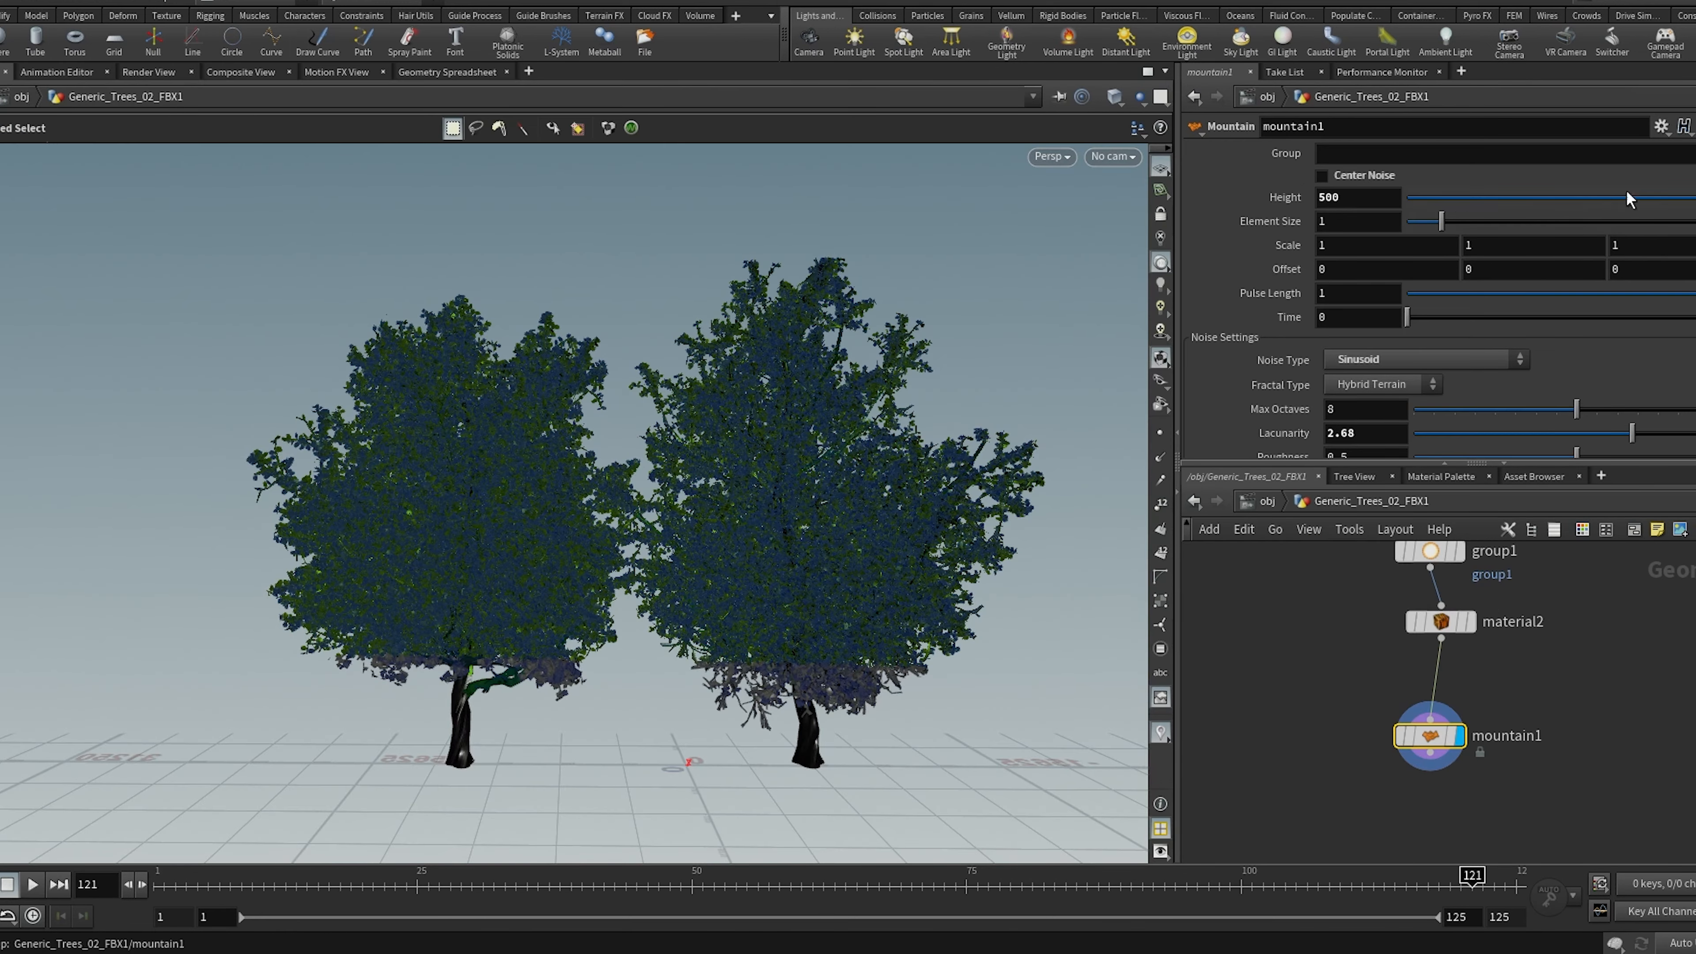
Restrict the mountain1 deformation to group1 on the trees and bypass the node
click(1694, 154)
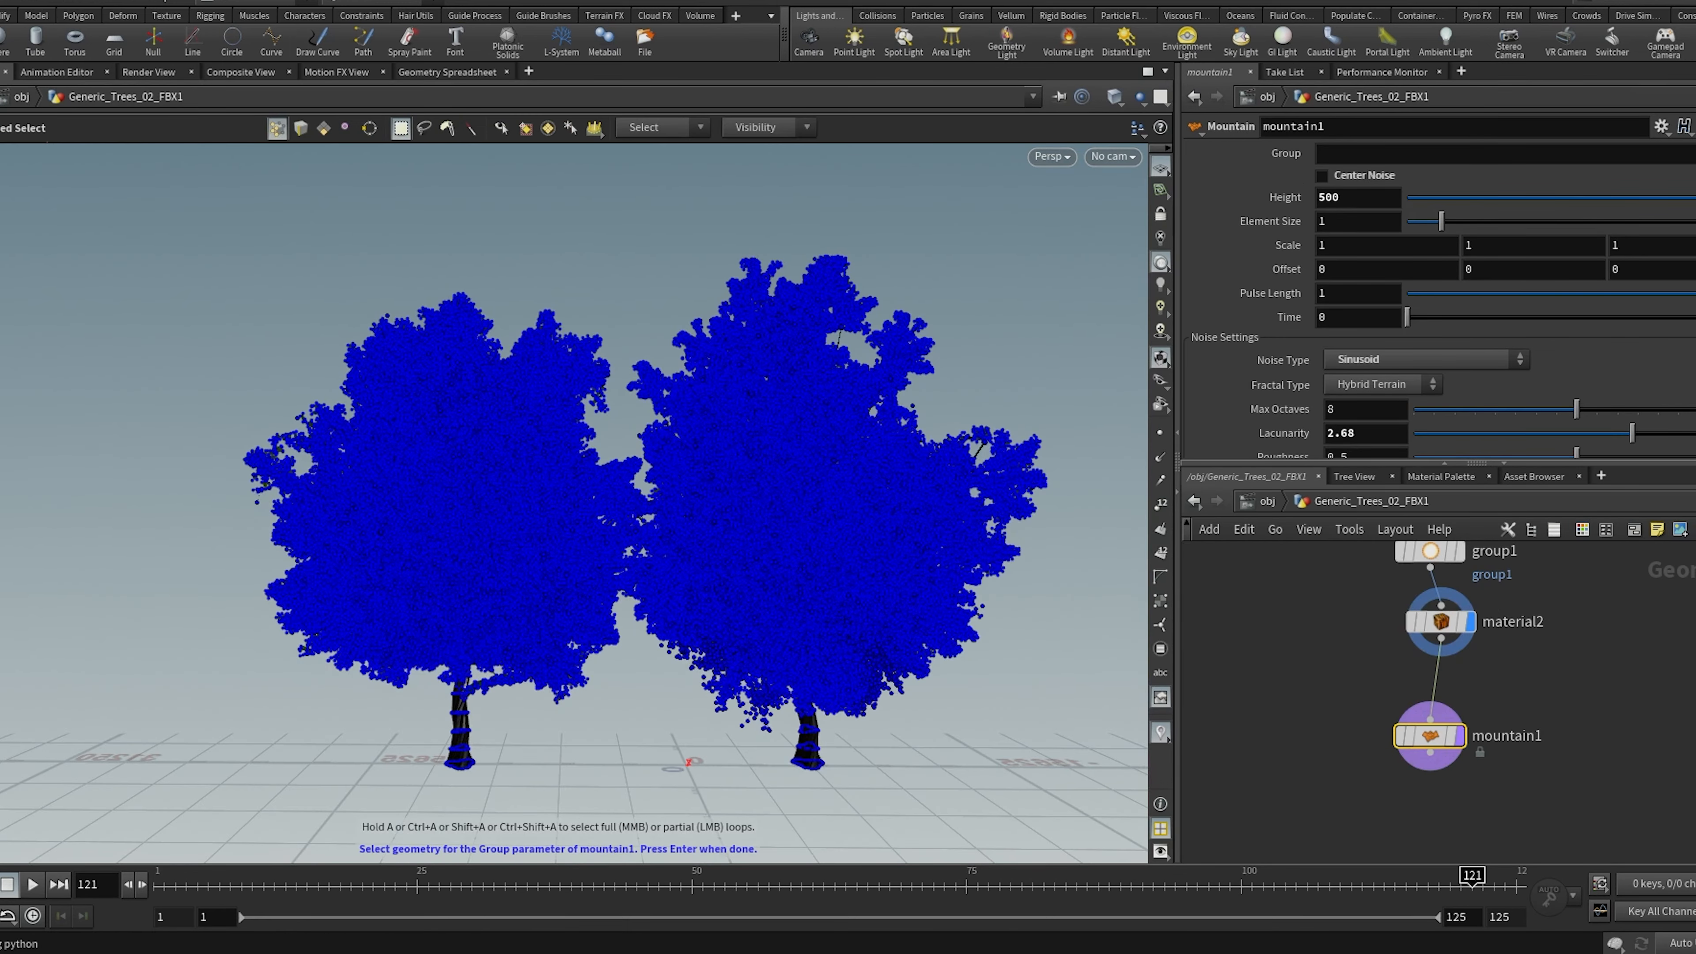
click(1459, 736)
click(1575, 784)
alt+right_drag(967, 620, 794, 417)
alt+middle_drag(794, 417, 795, 450)
click(1400, 739)
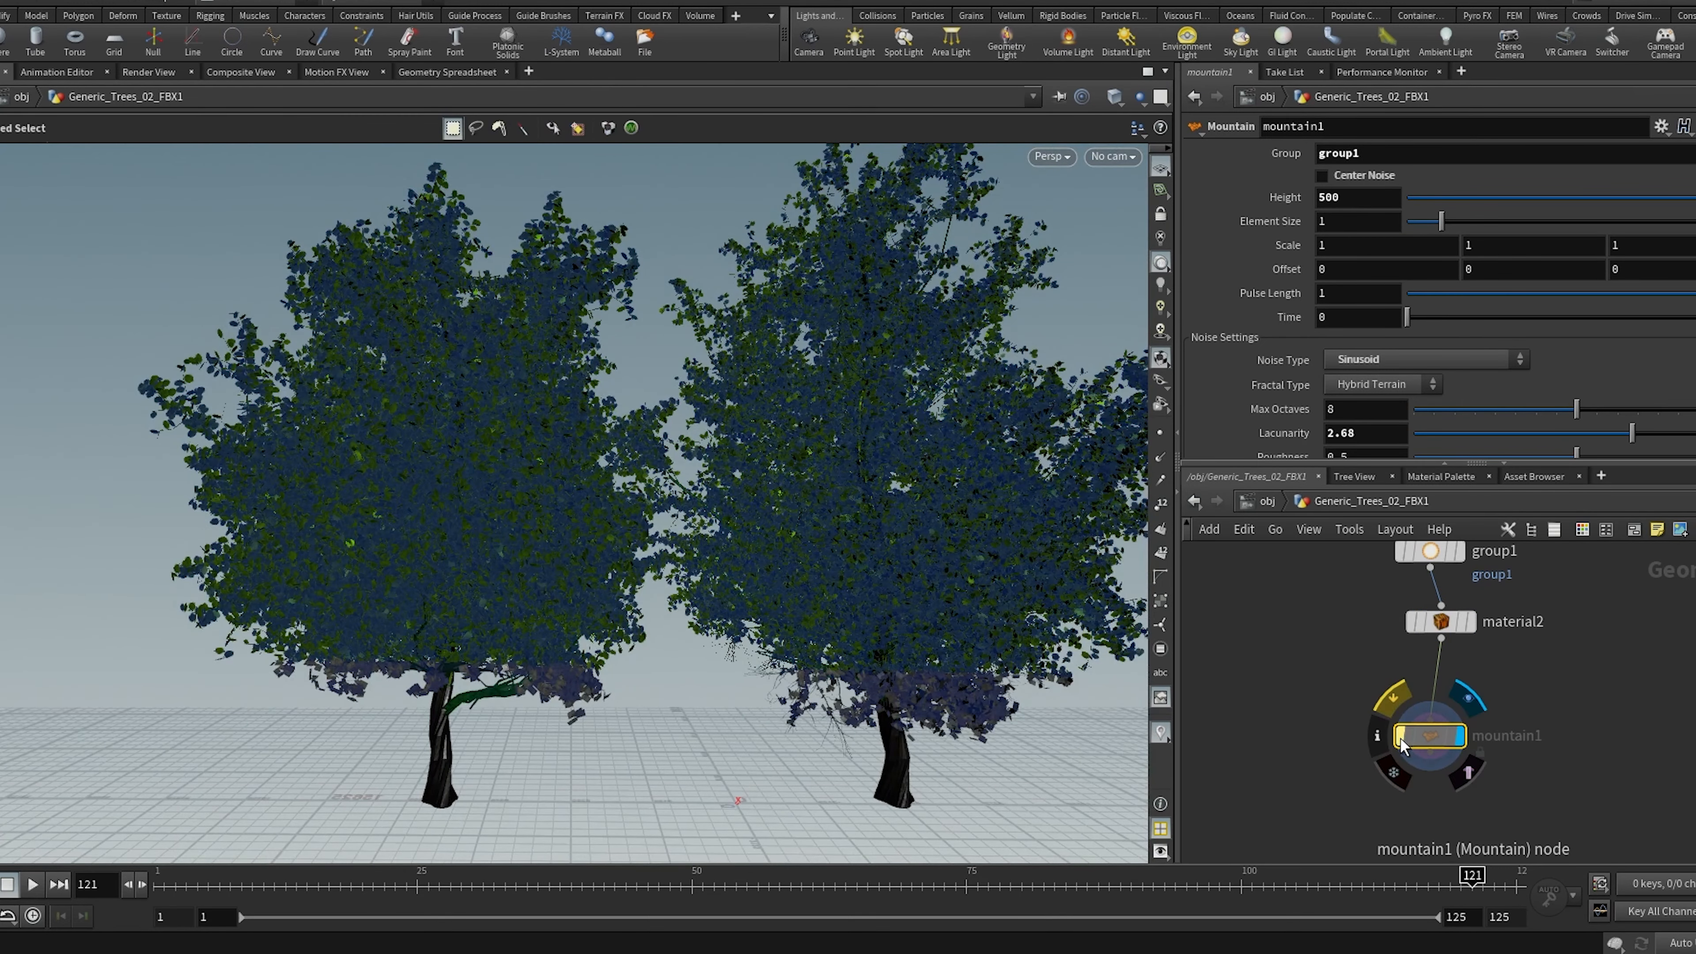
Clear the group restriction from the mountain1 node
double_click(1370, 151)
key(BackSpace)
click(1676, 722)
click(1386, 364)
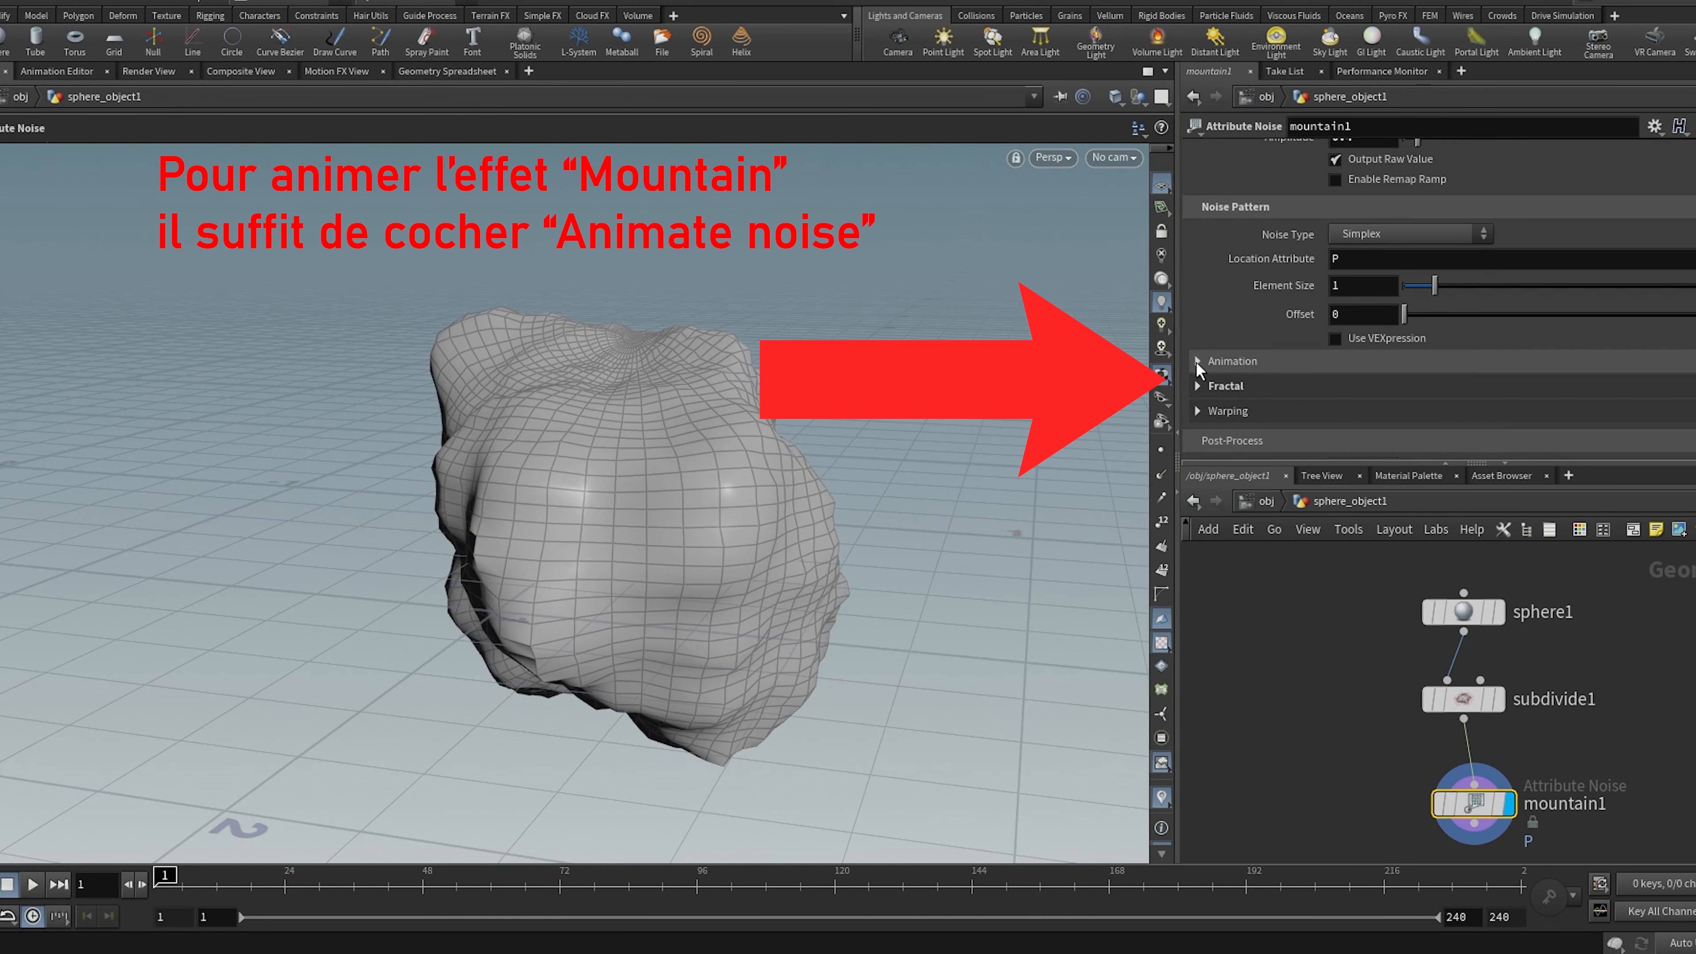
Enable Animate Noise on the sphere's mountain1 node, play the animation and increase the Pulse Duration
click(1196, 361)
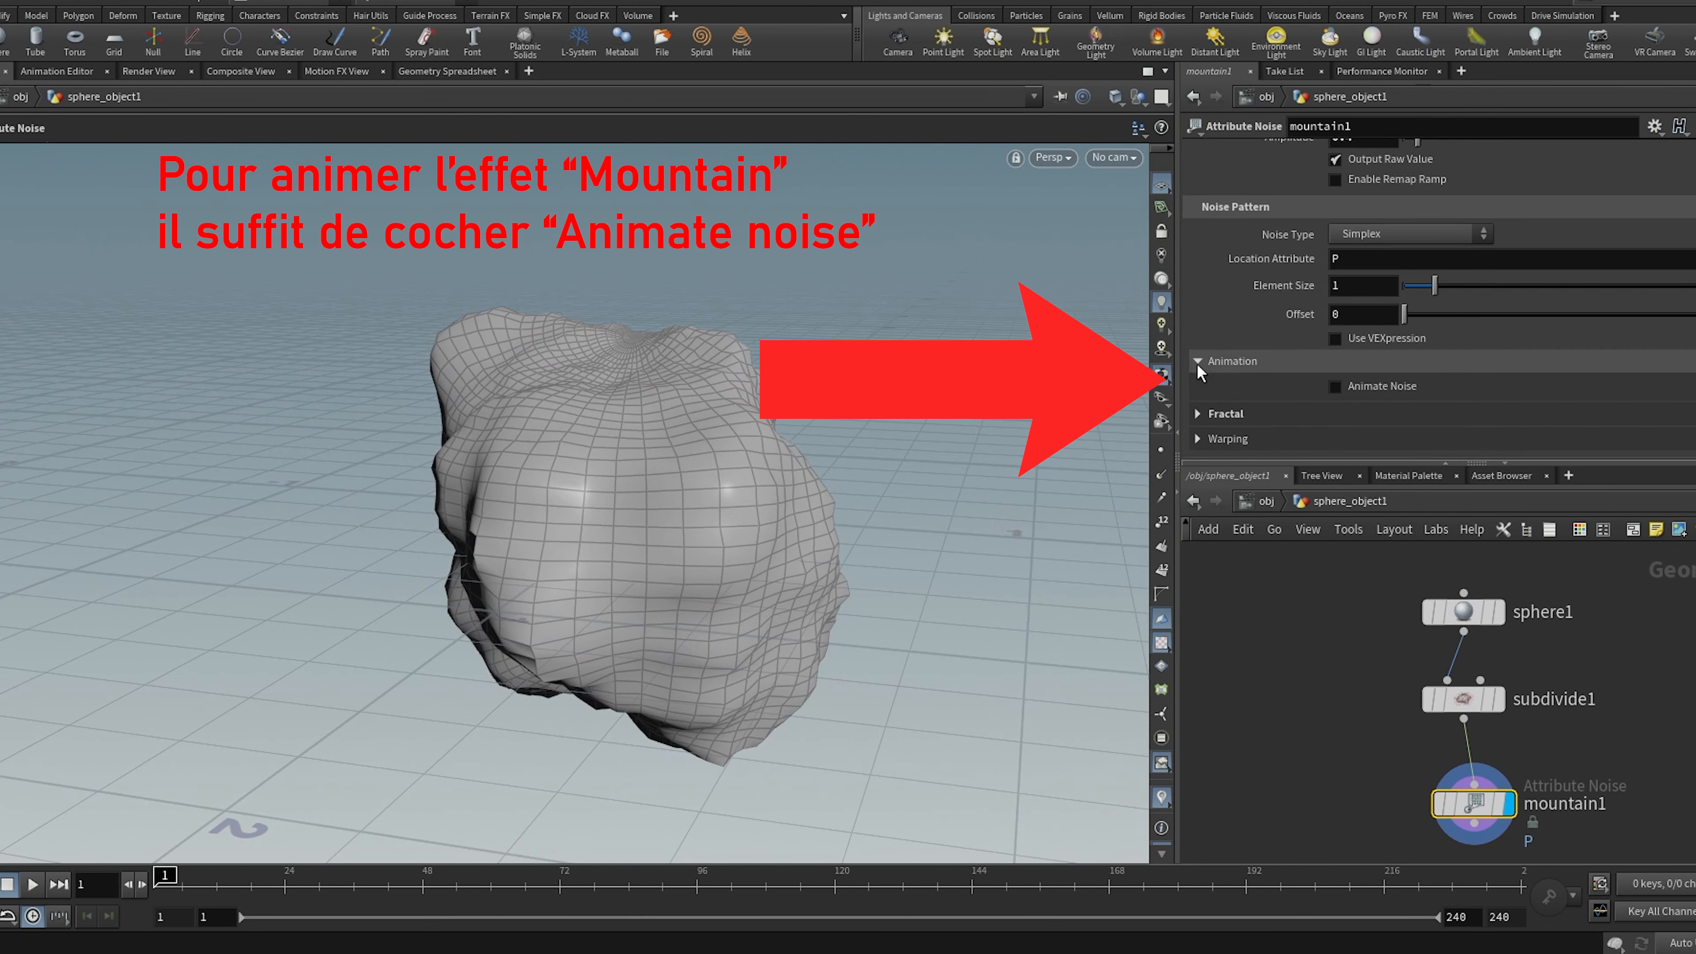
click(1335, 386)
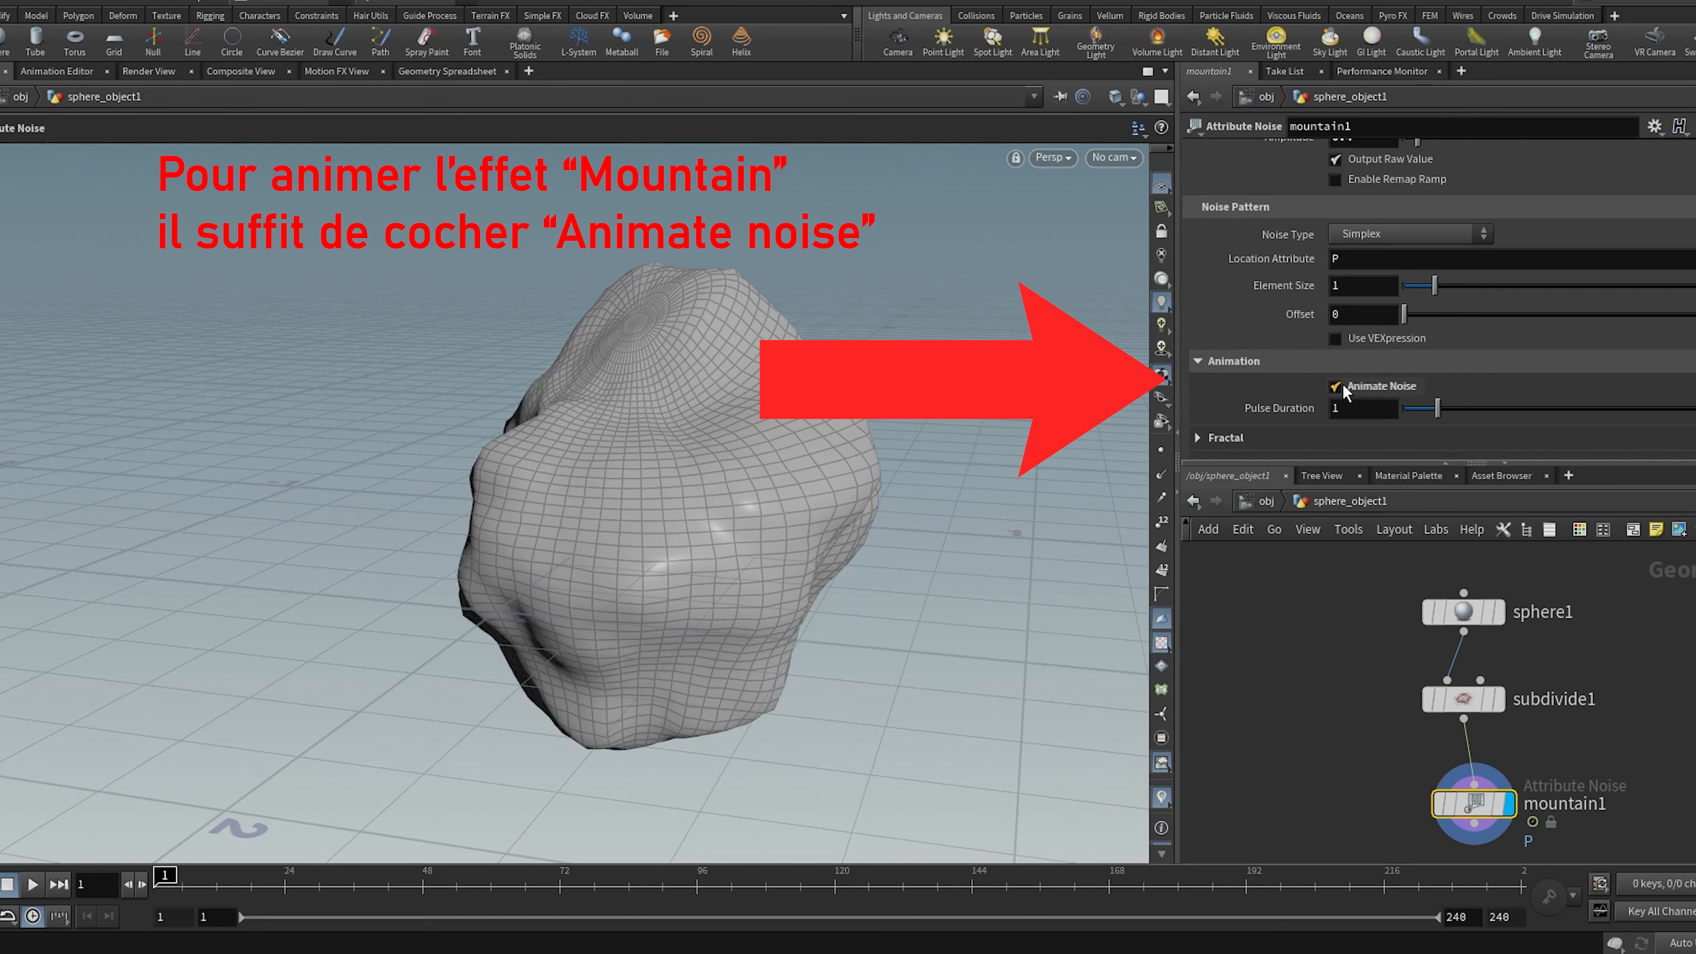
click(33, 884)
drag(1436, 408, 1483, 424)
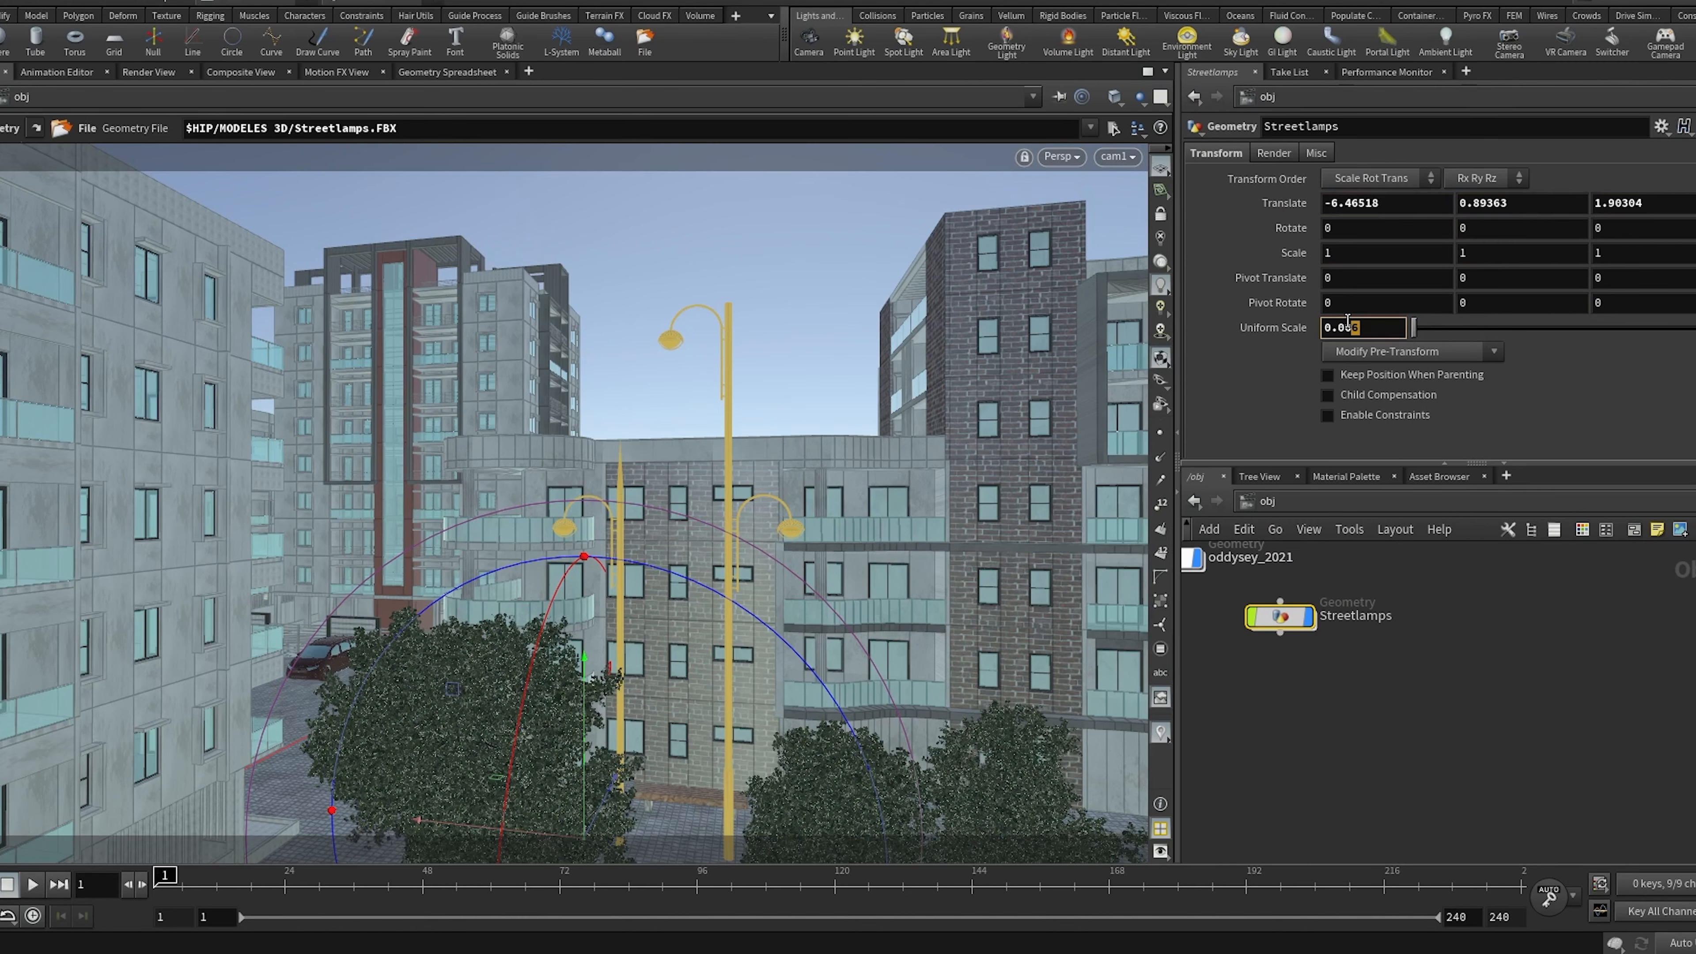
Reduce the uniform scale of the imported Streetlamps geometry to suit the buildings
key(Return)
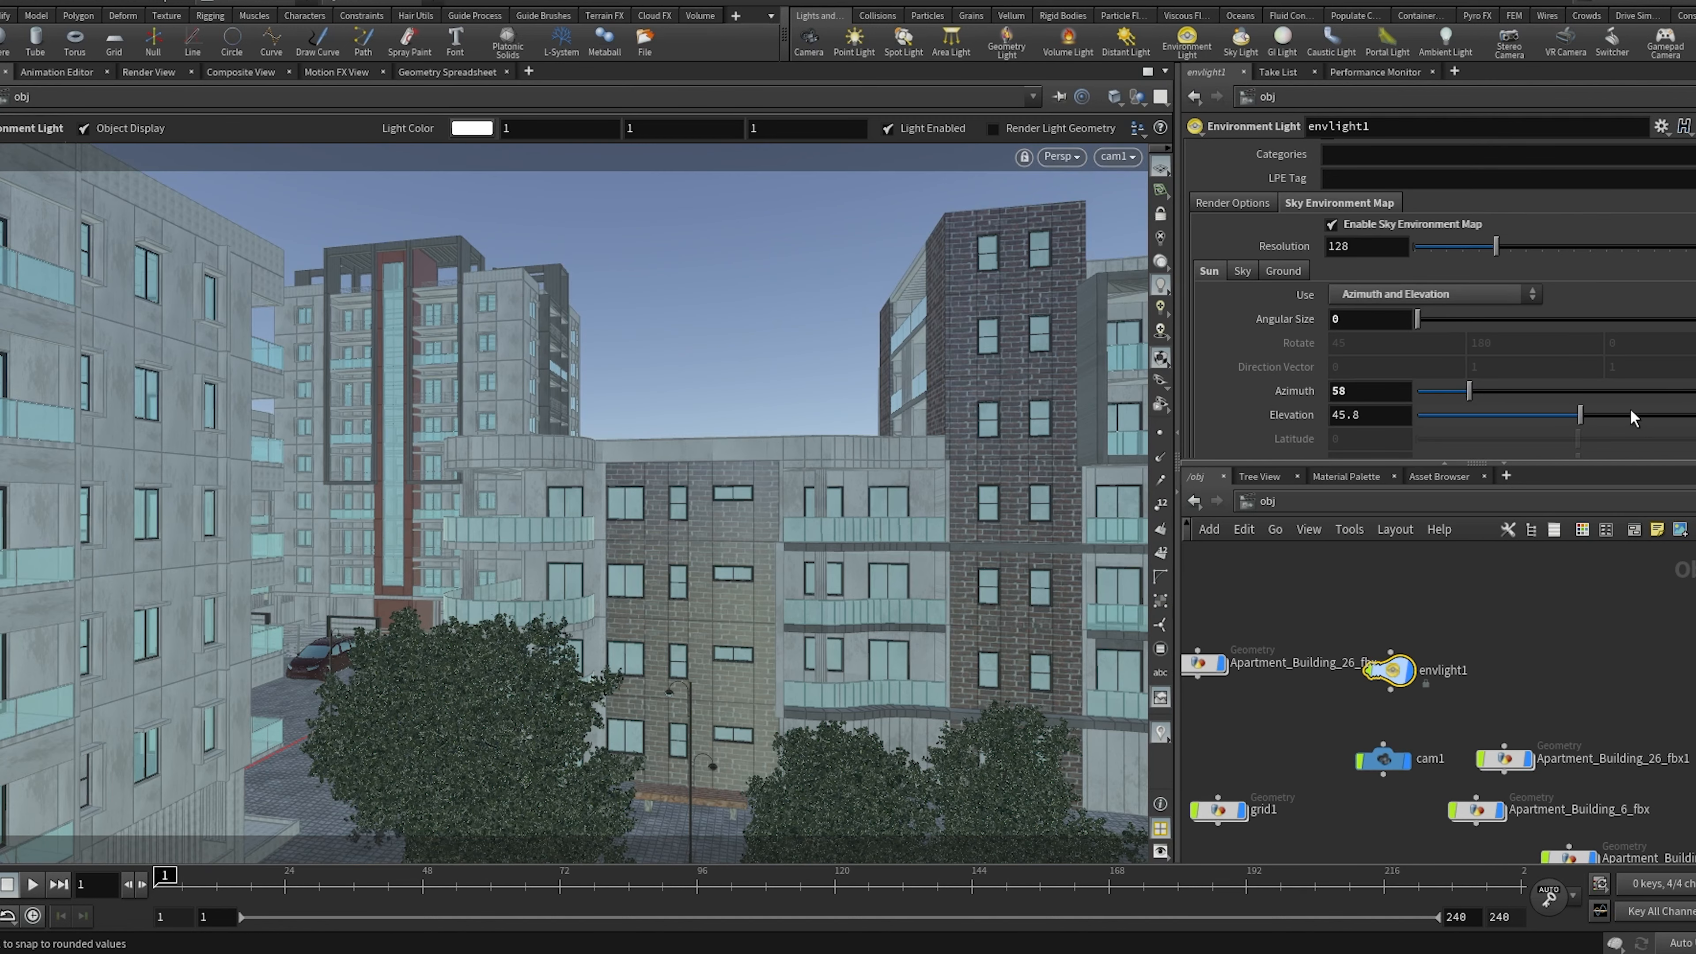
Set the envlight1 sky map's sun azimuth to 23 and elevation to 65.5, keeping an angular size of 0
drag(1629, 408, 1650, 416)
click(1459, 419)
drag(1580, 389, 1455, 396)
drag(1523, 321, 1415, 320)
Switch the sun's direction mode to Direction Vector and then Rotate Angles, and set the first rotation angle to 5
click(1407, 294)
click(1401, 336)
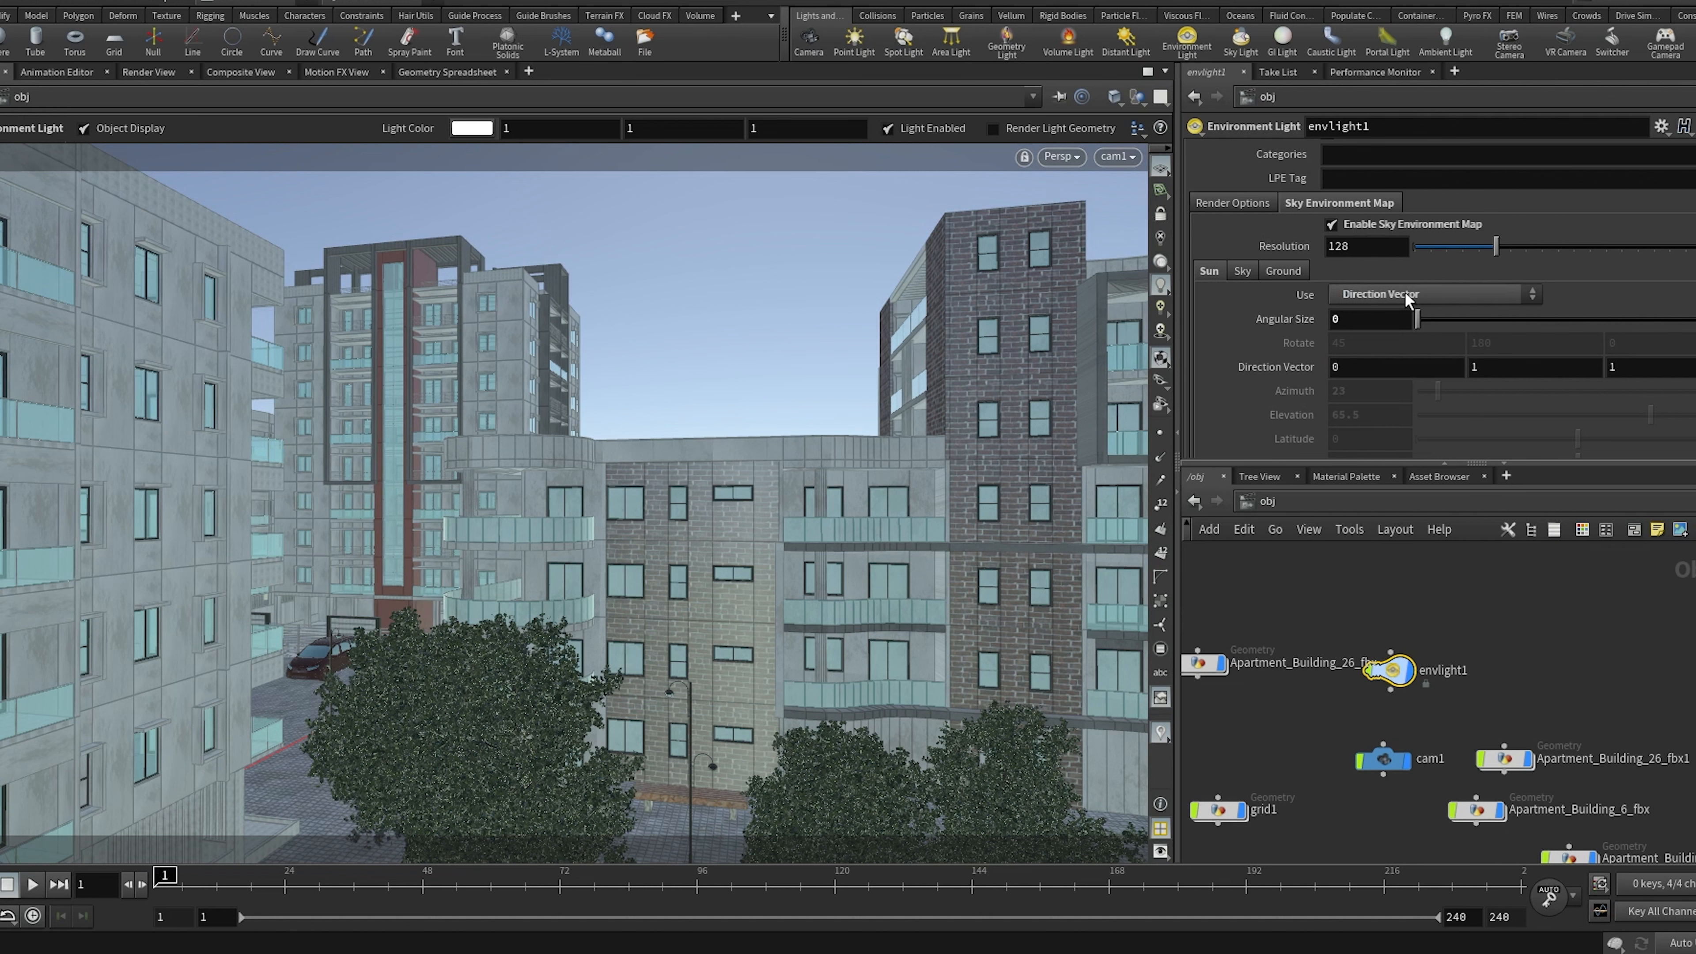
click(1404, 292)
click(1427, 324)
middle_click(1382, 343)
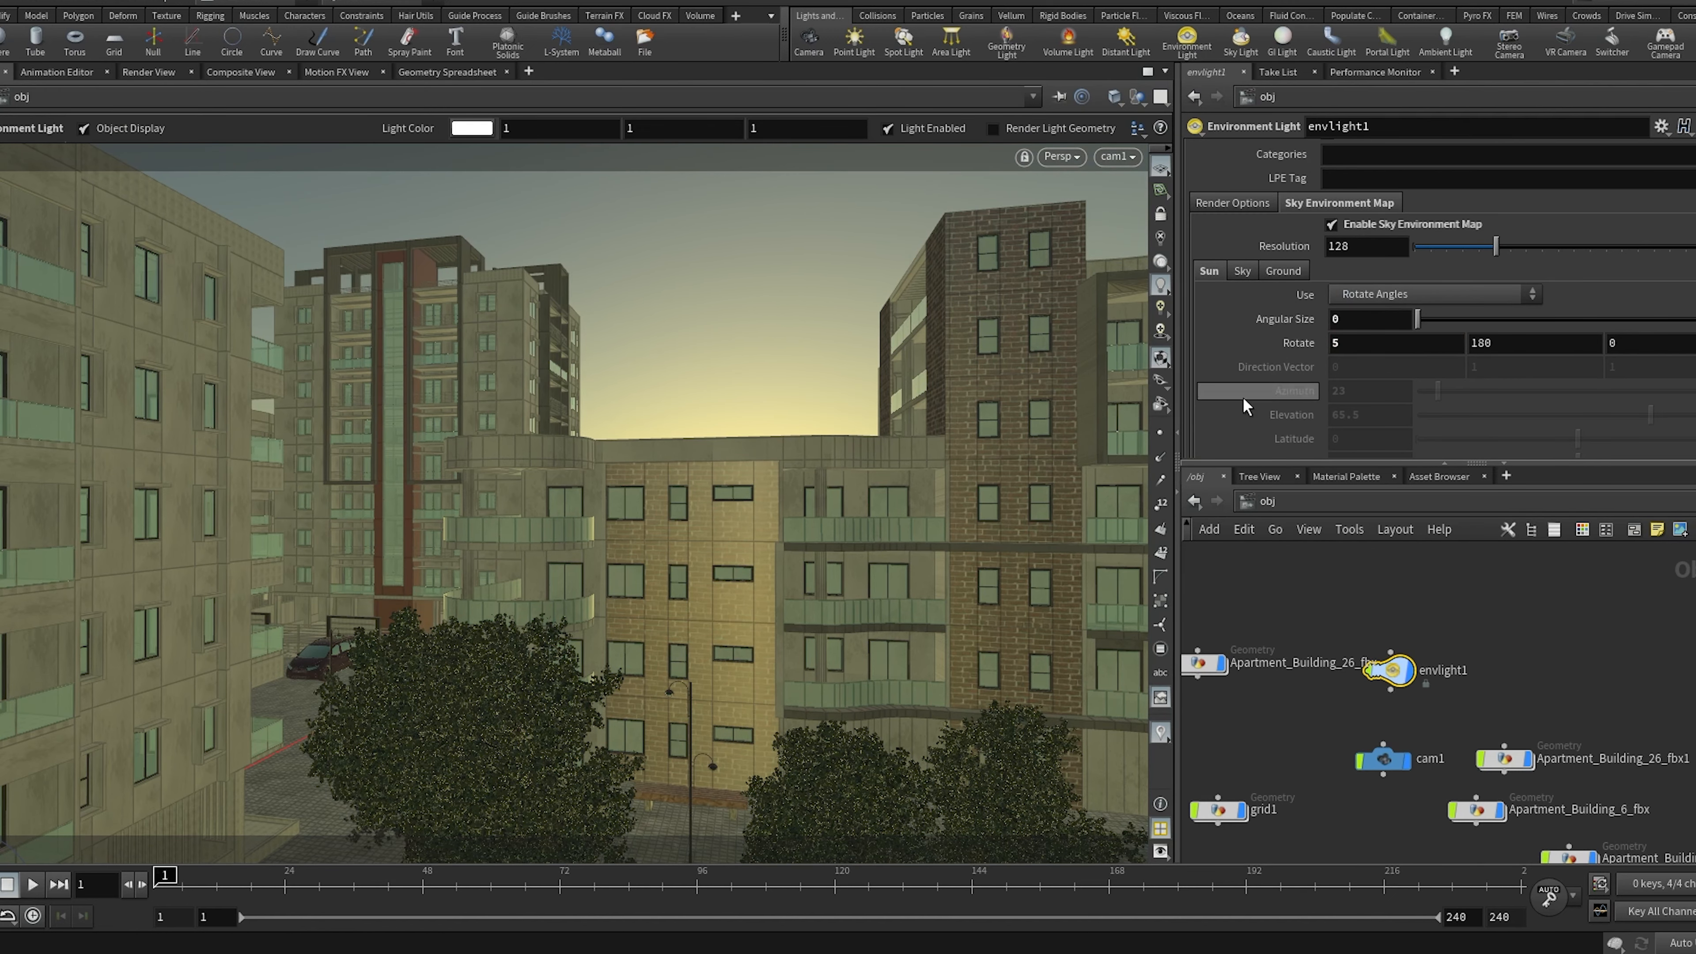
text(41)
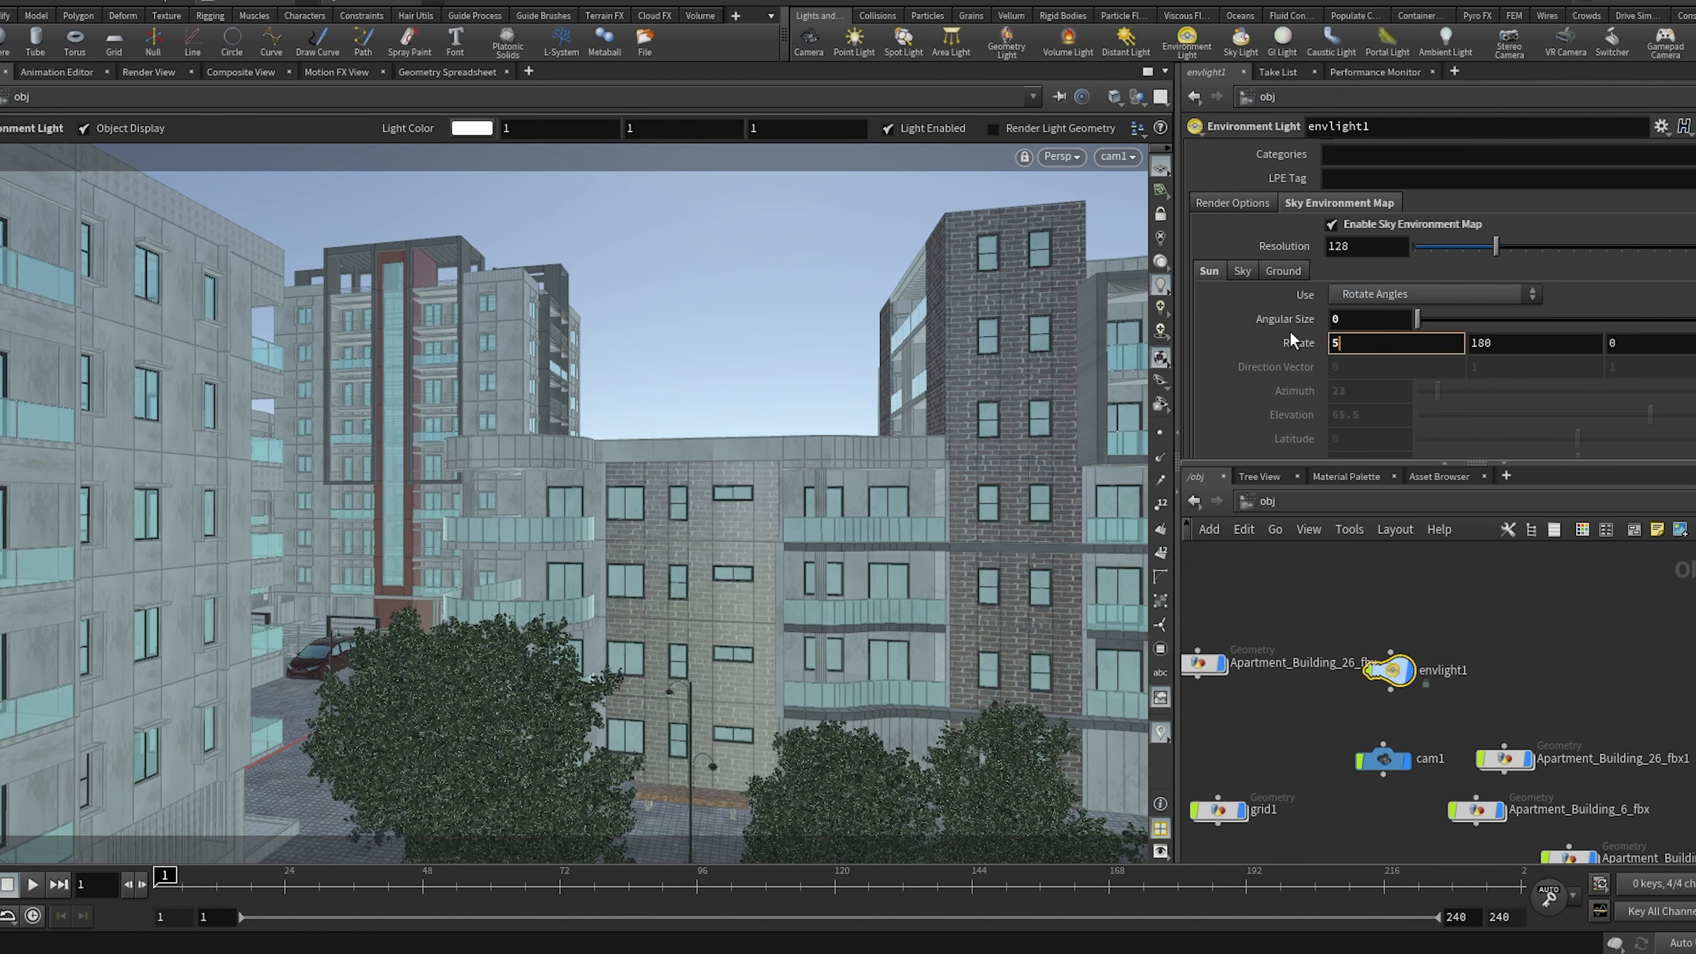
key(Return)
Change the sun's direction mode away from Rotate Angles, going through the other available modes
click(1408, 294)
click(1395, 334)
click(1403, 296)
click(1396, 352)
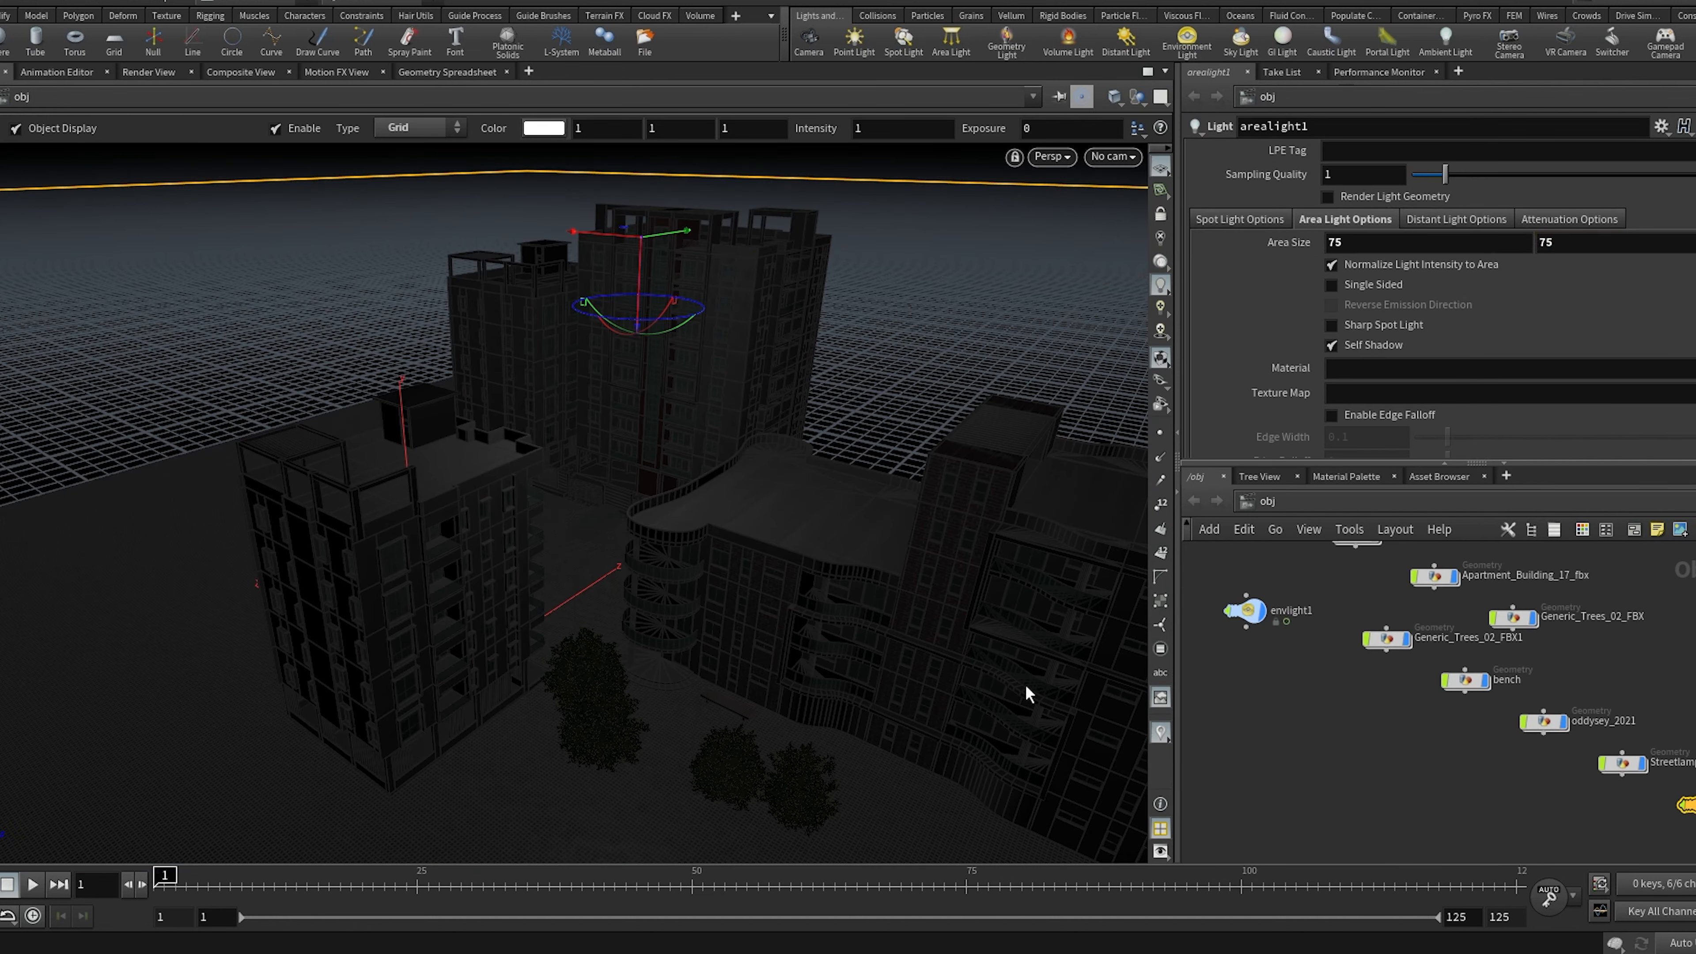
Position pointlight1 at the upper corner window of the brick facade beside the round balconies
key(Escape)
drag(1022, 693, 612, 579)
drag(594, 678, 602, 501)
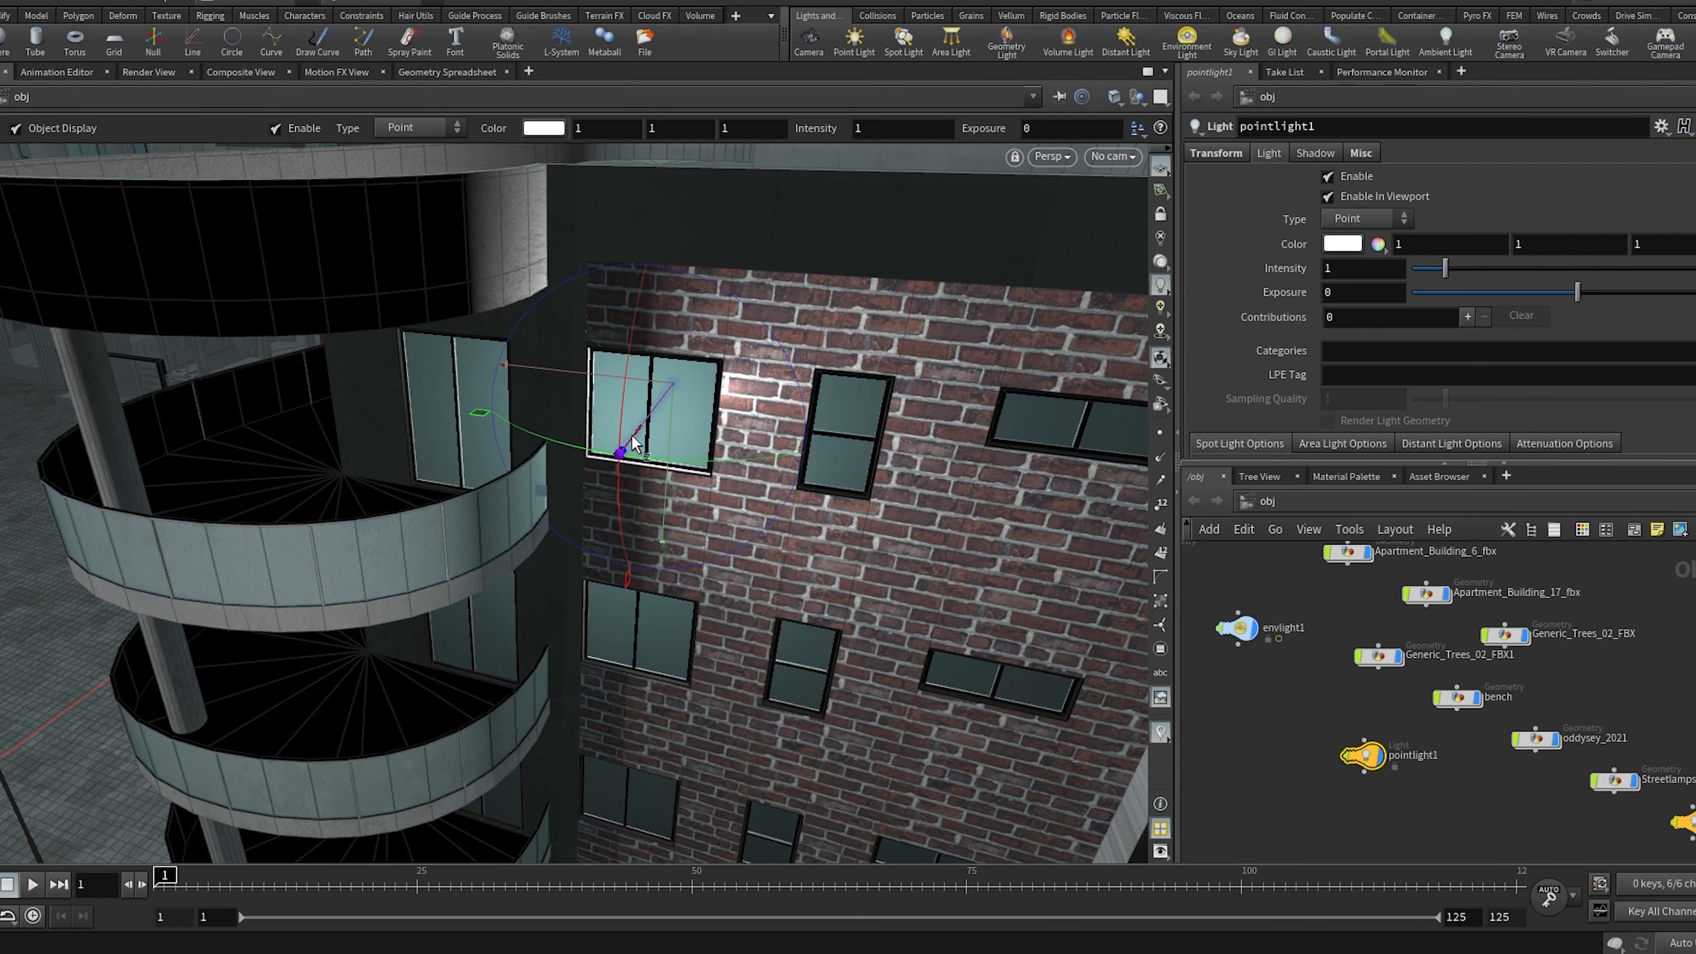
drag(631, 435, 575, 487)
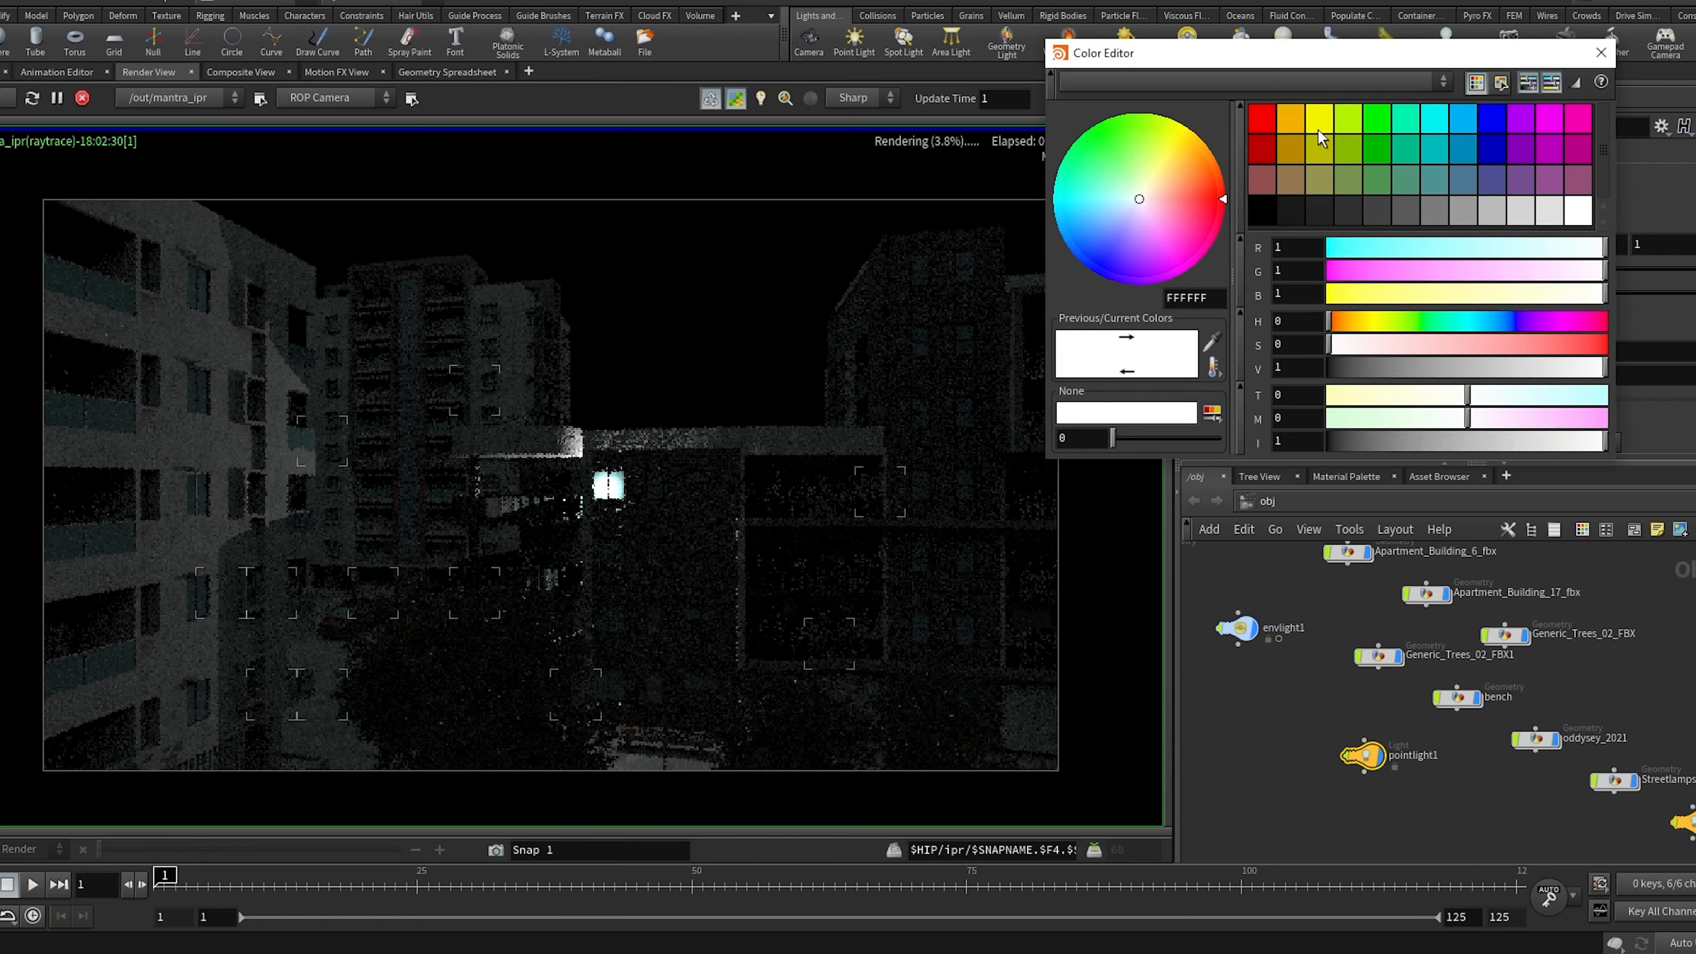
Colour pointlight1 yellow from the palette and fine-tune its saturation, green and temperature values
click(1318, 129)
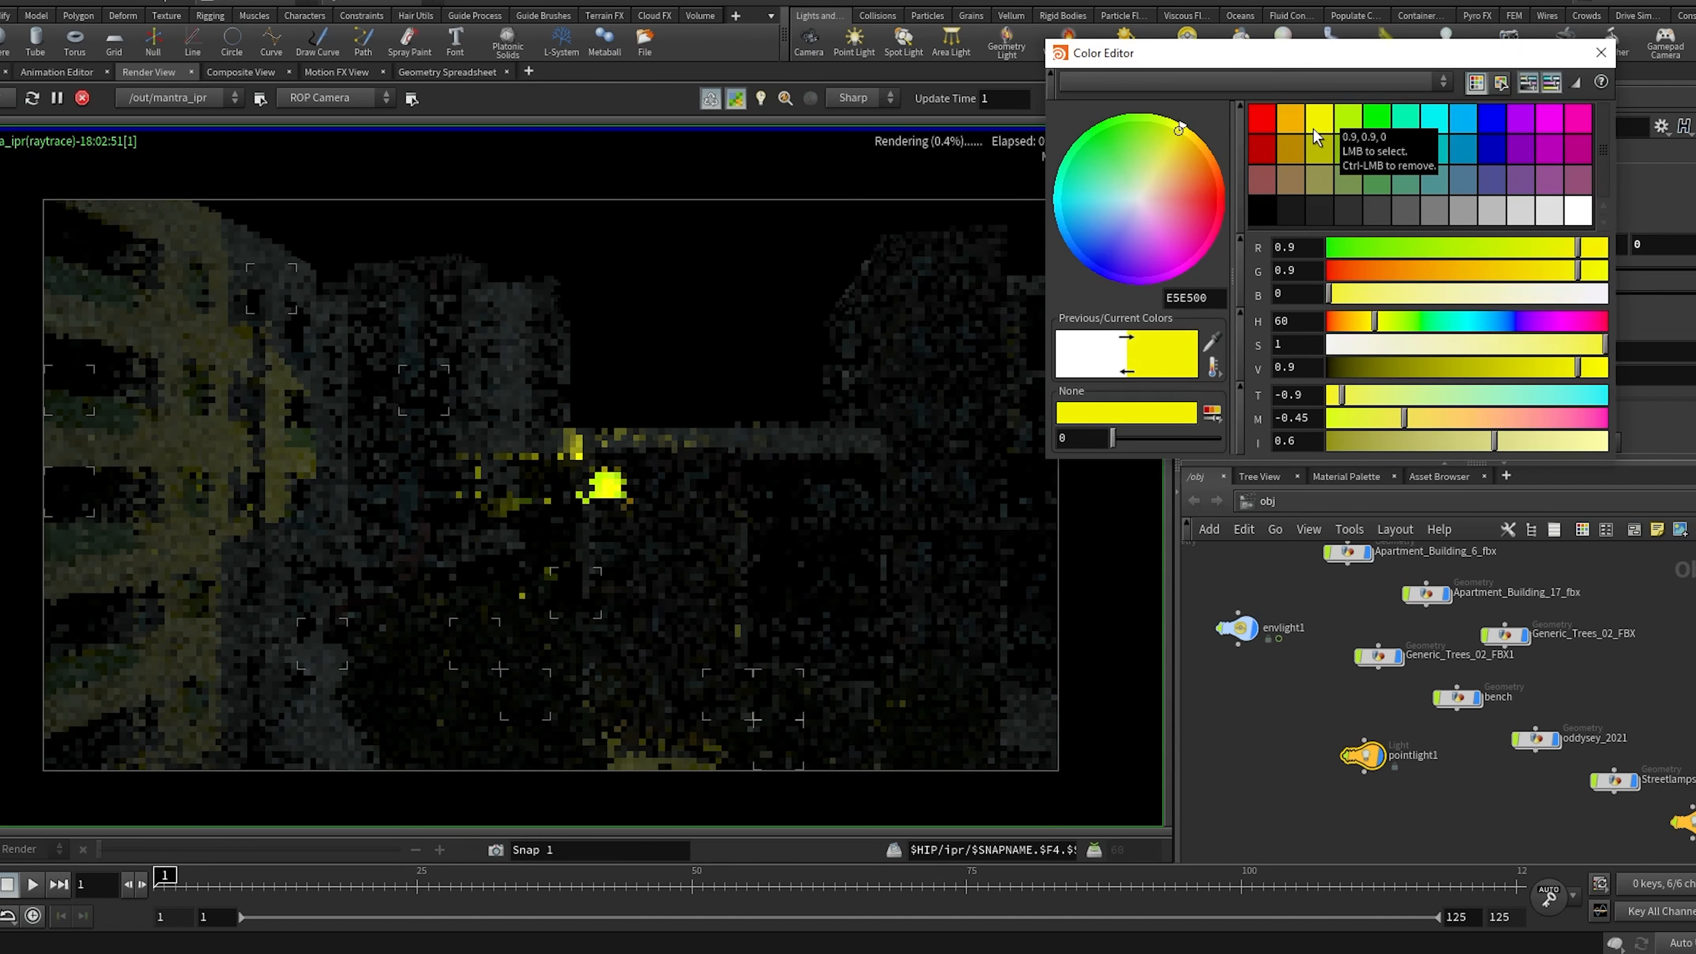
click(1524, 345)
drag(1575, 271, 1488, 273)
click(1358, 393)
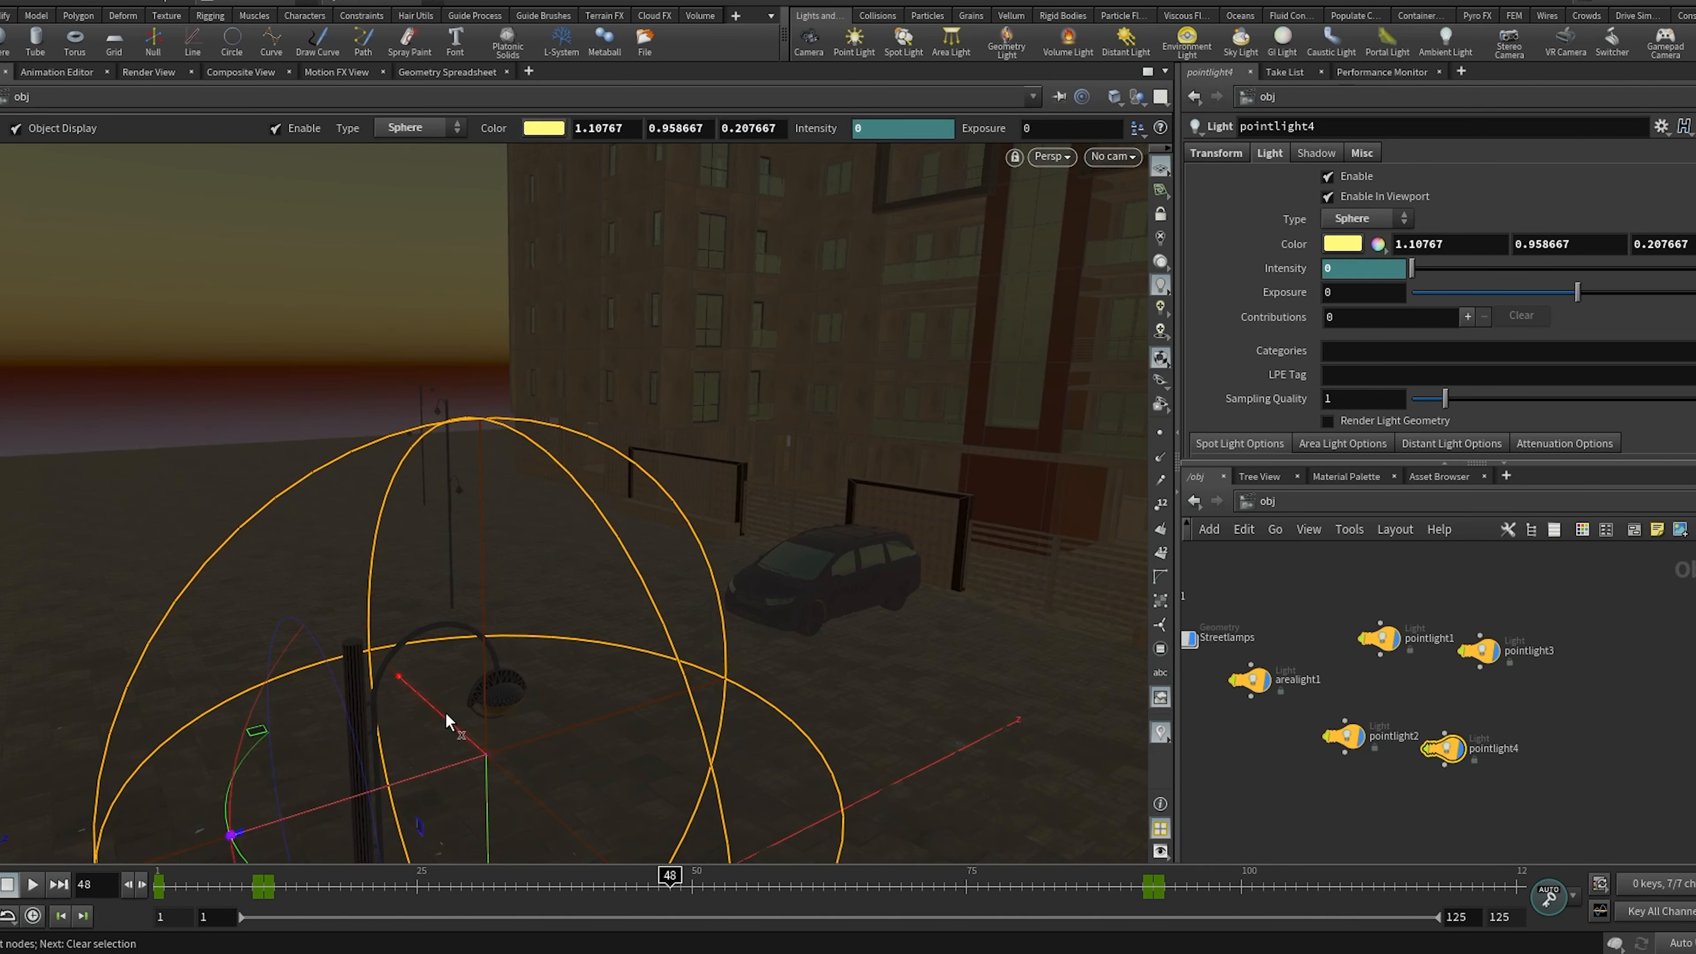
Move the pointlight4 sphere light towards the head of the curved streetlamp
drag(445, 711, 426, 663)
drag(436, 795, 490, 795)
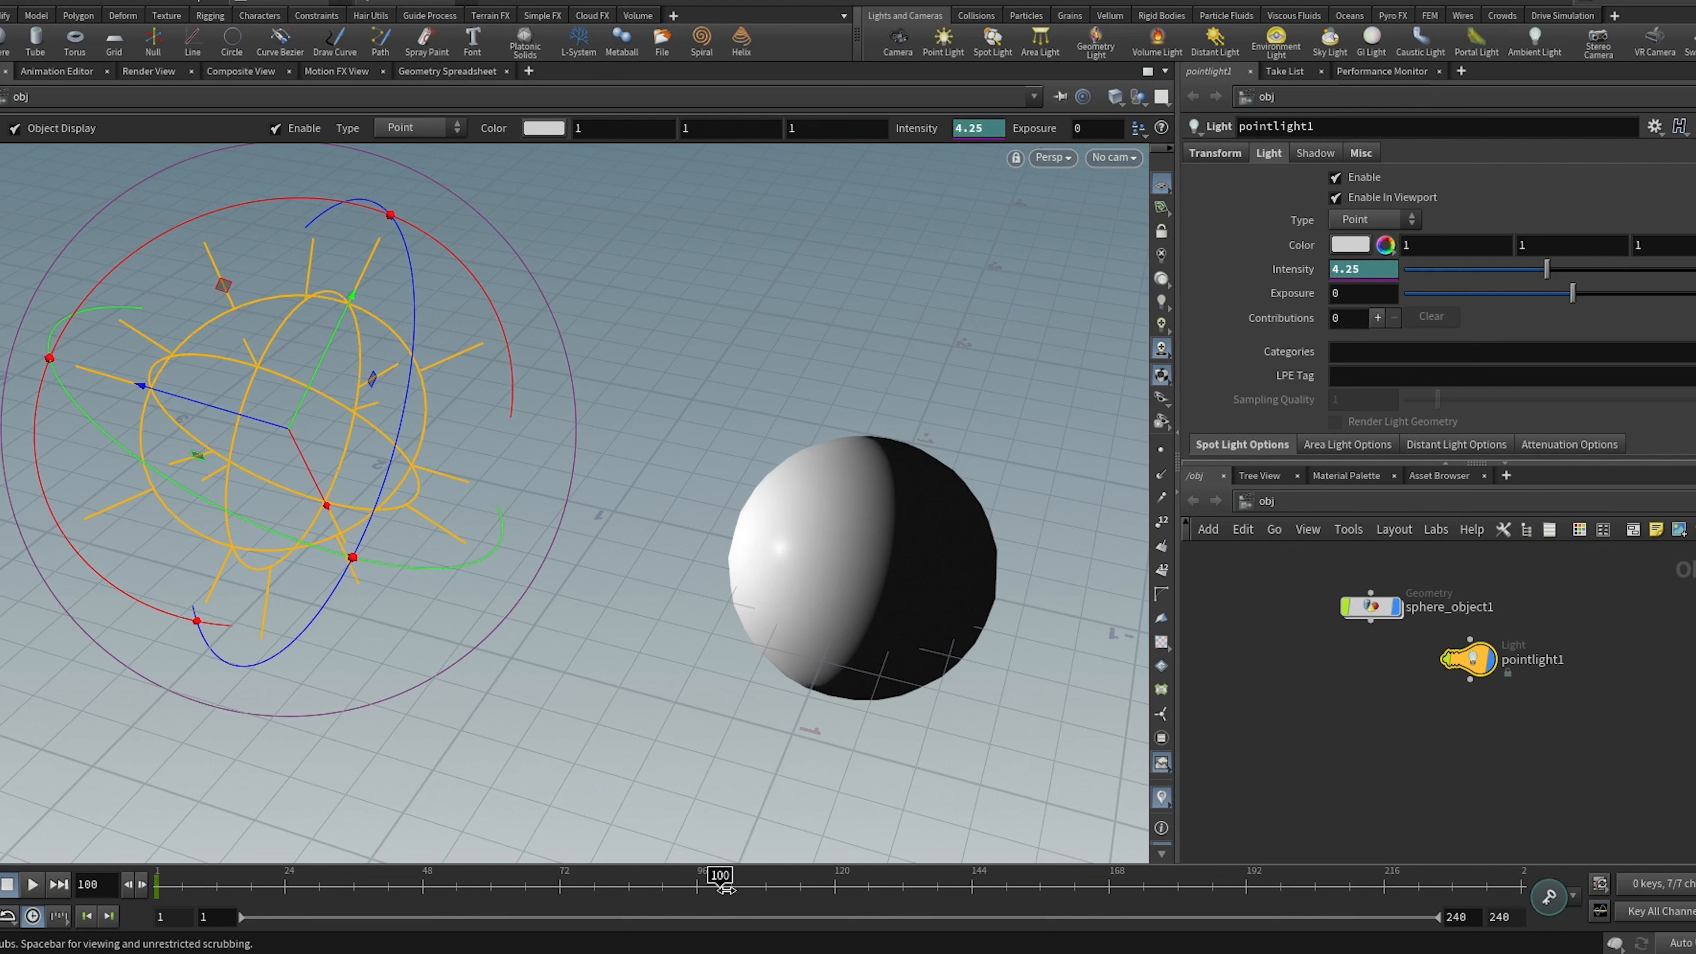
Lower the pointlight1 intensity to 0 at frame 100 and scrub the timeline back to the start
drag(1494, 272, 1394, 274)
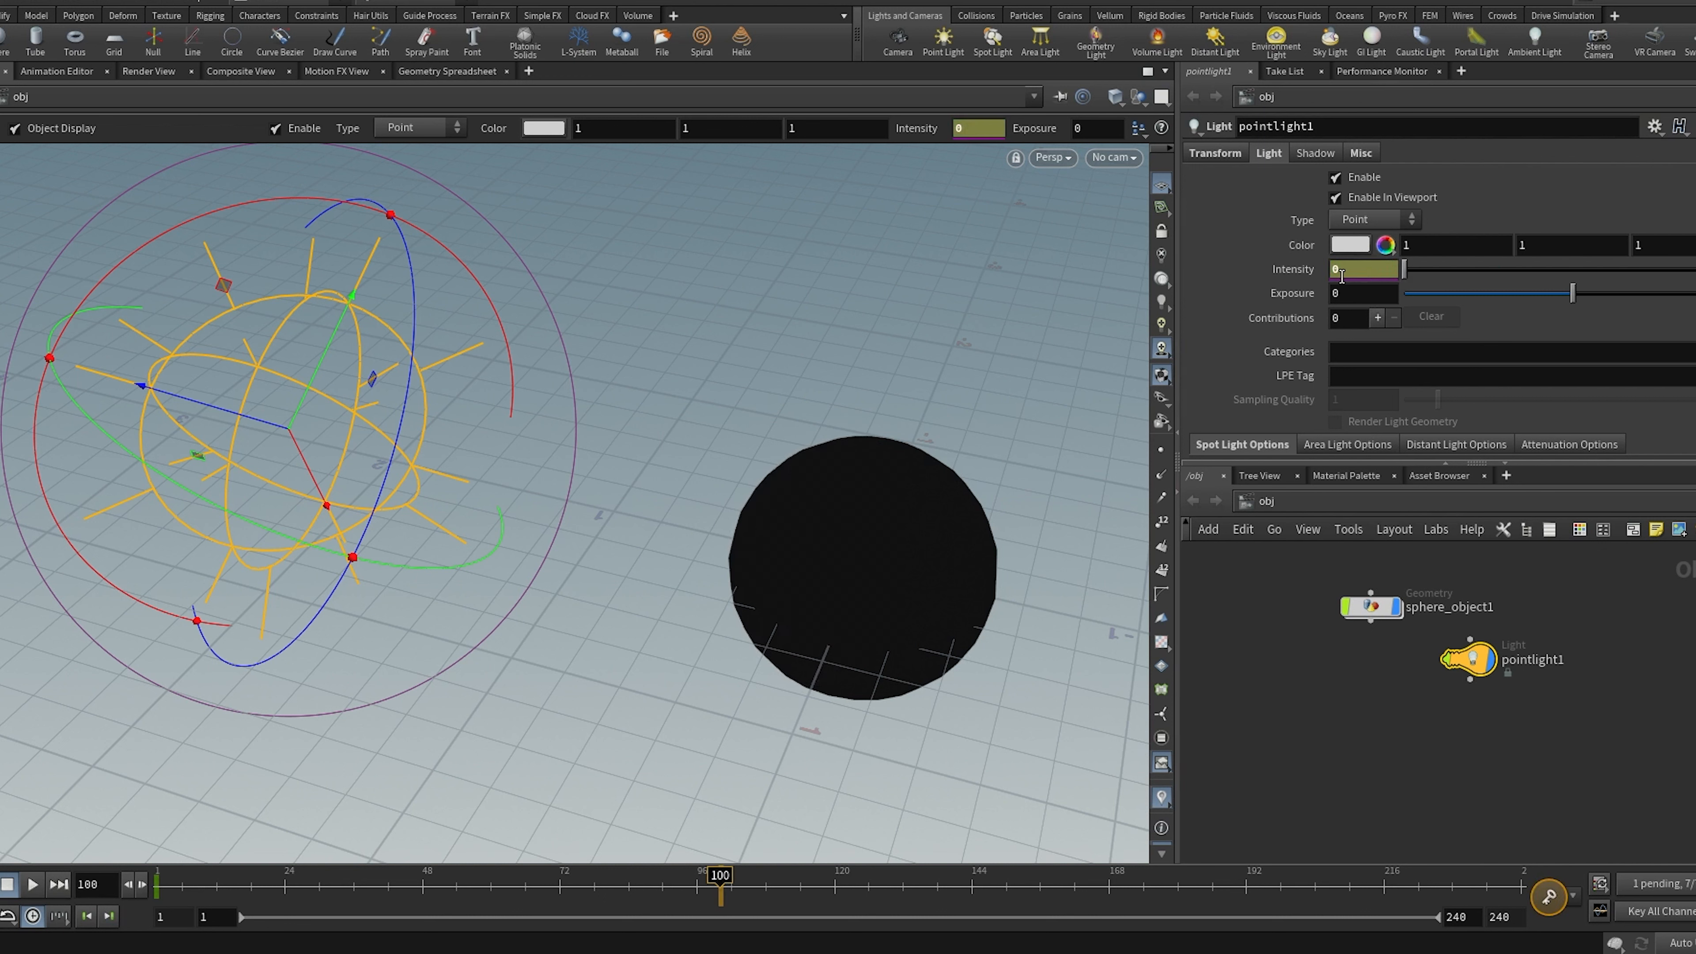
drag(709, 874, 74, 890)
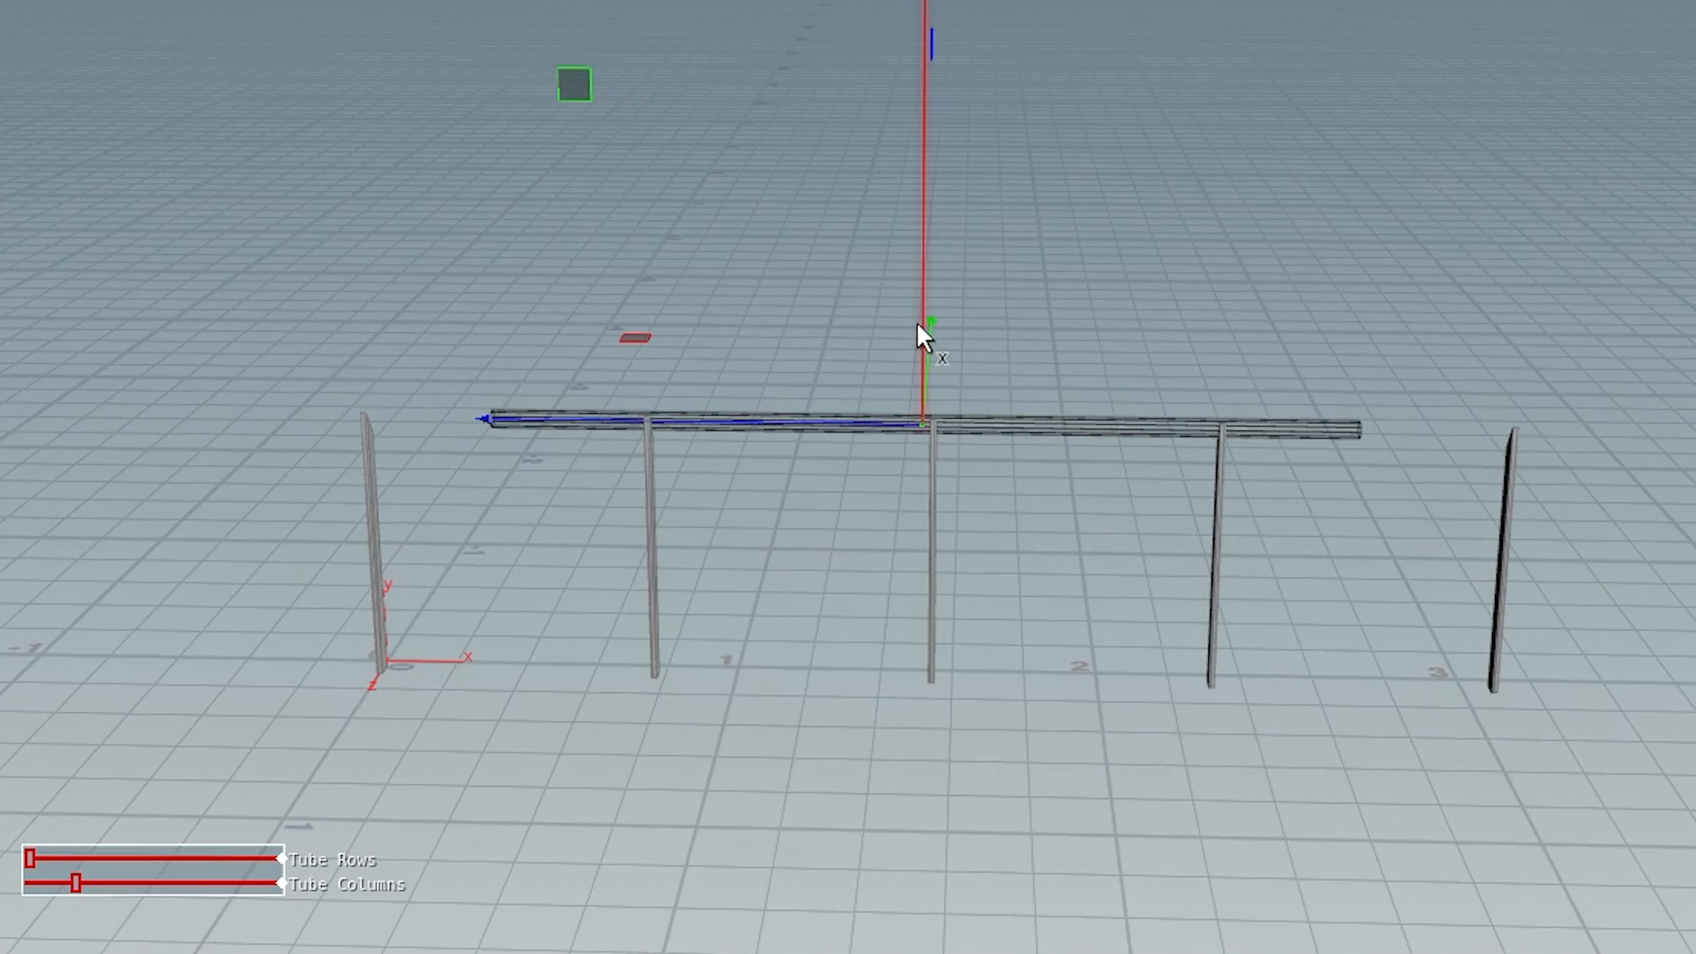
Adjust the position of the horizontal tube along the tops of the railing posts
drag(920, 333, 944, 401)
drag(877, 314, 1060, 425)
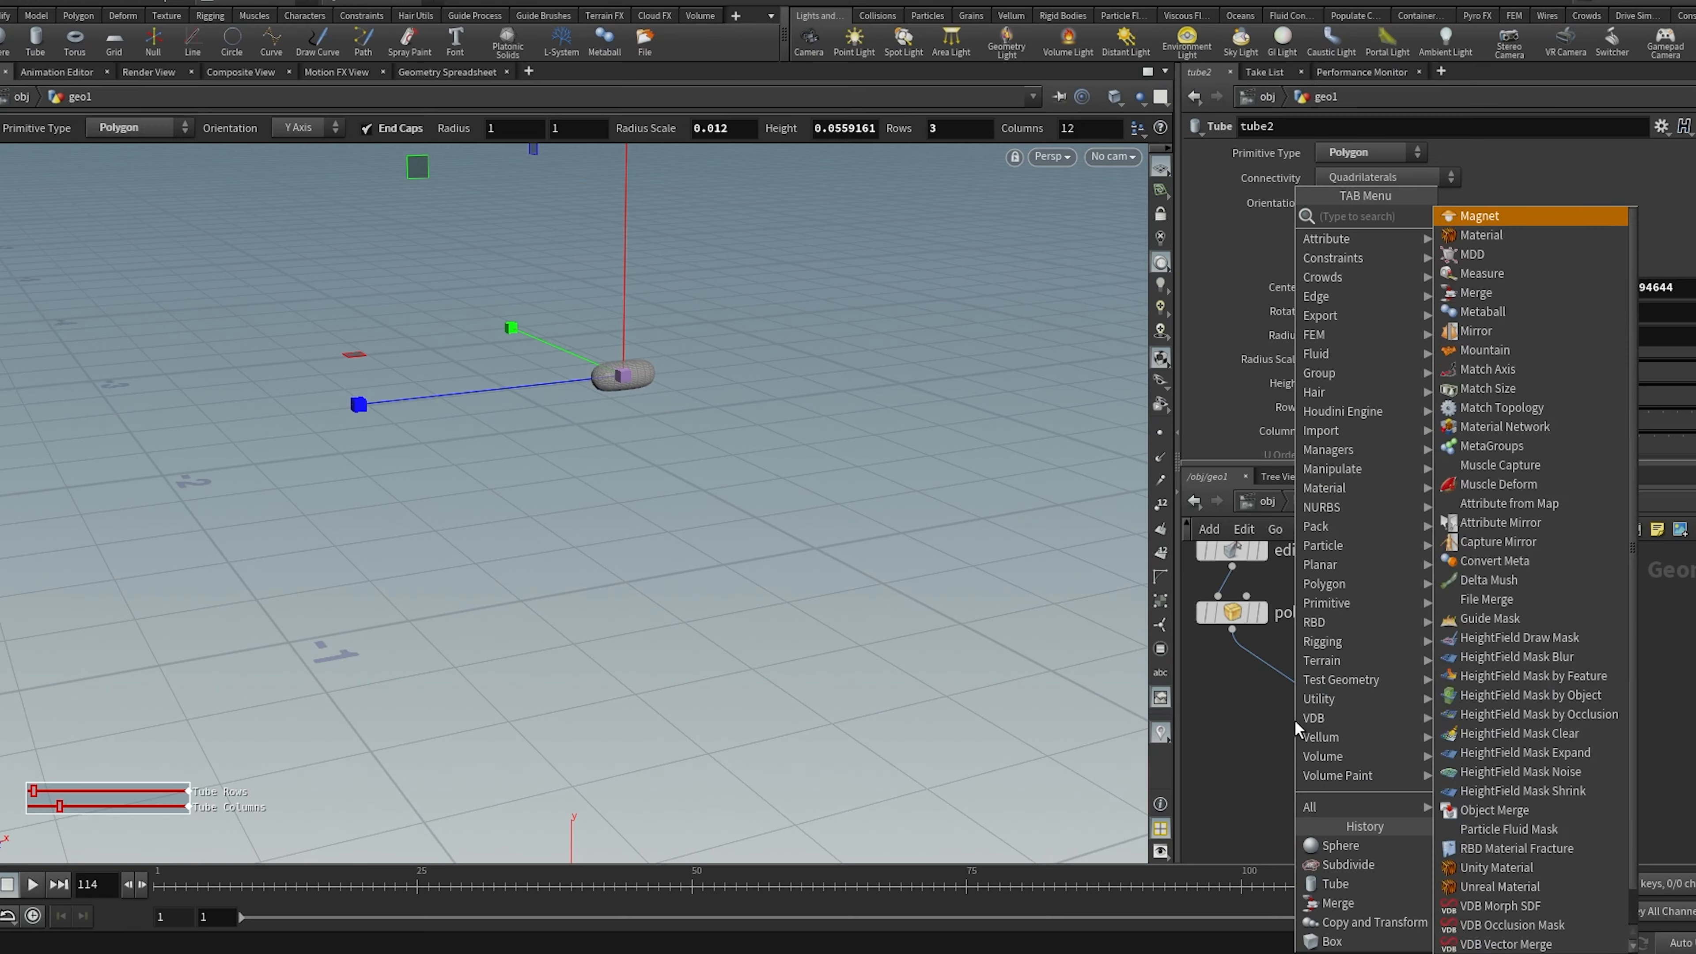
Add a Merge node that combines polybevel1 with subdivide1 in the railing network
text(merge)
click(1494, 224)
click(1361, 686)
drag(1231, 629, 1363, 739)
click(1582, 748)
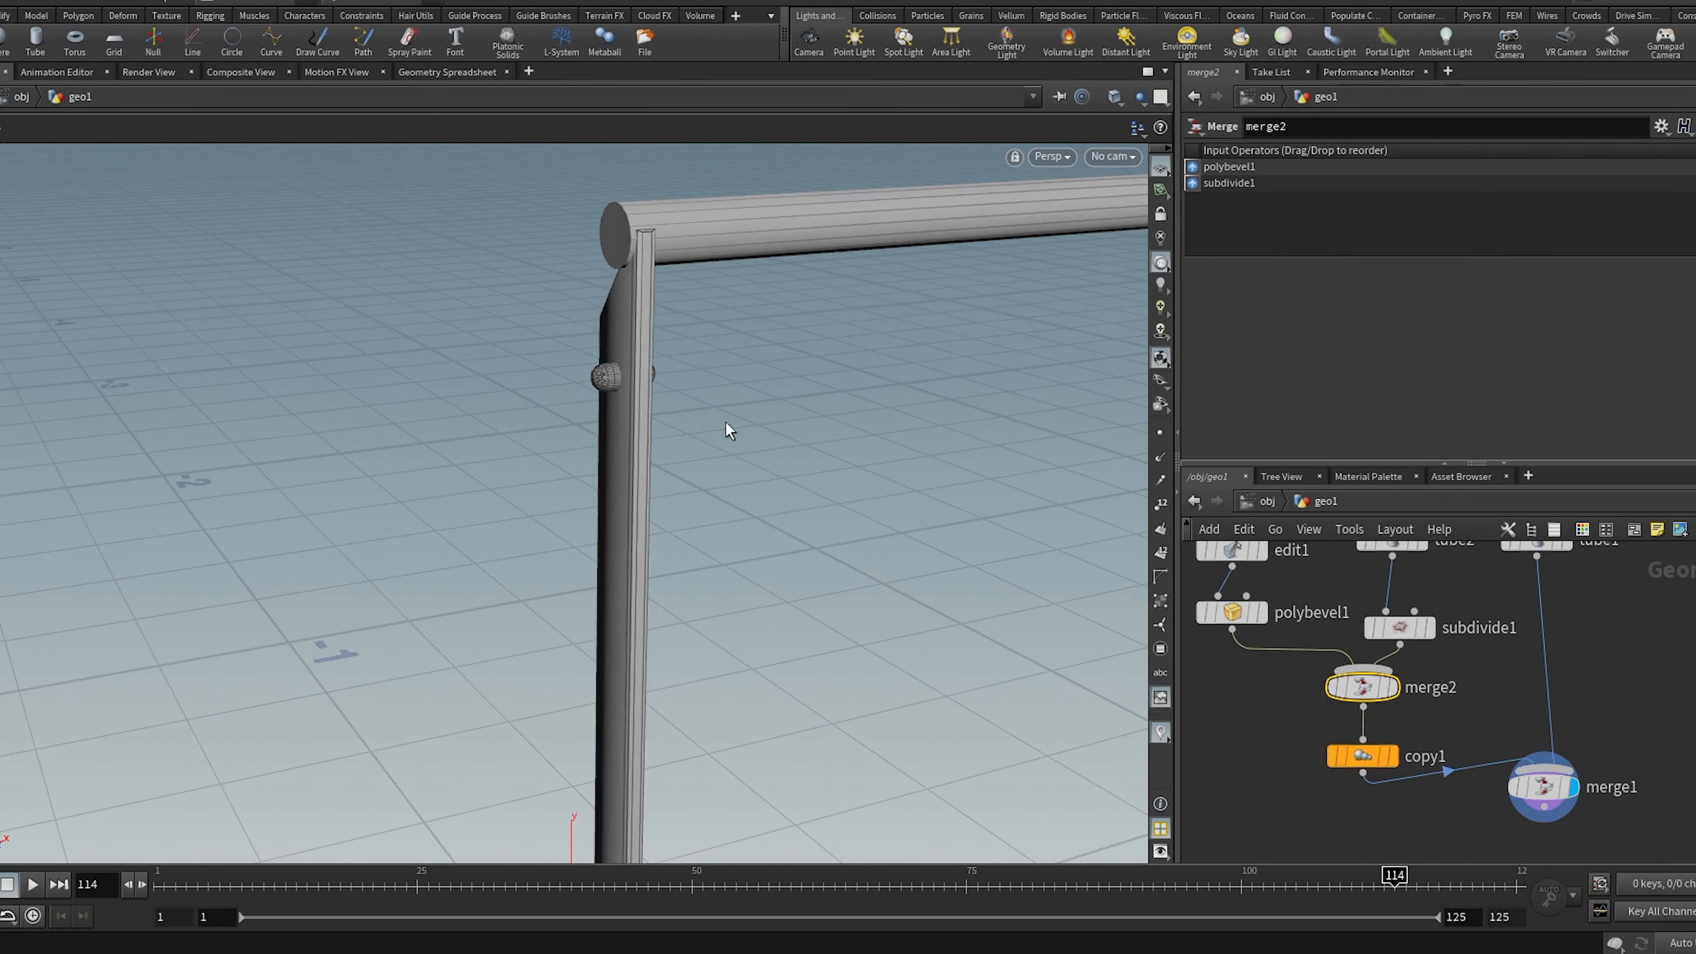
Feed the new merge of post and rounded tube into copy1 and display the merge1 result
alt+right_drag(724, 422, 673, 458)
alt+drag(673, 458, 768, 561)
click(1389, 691)
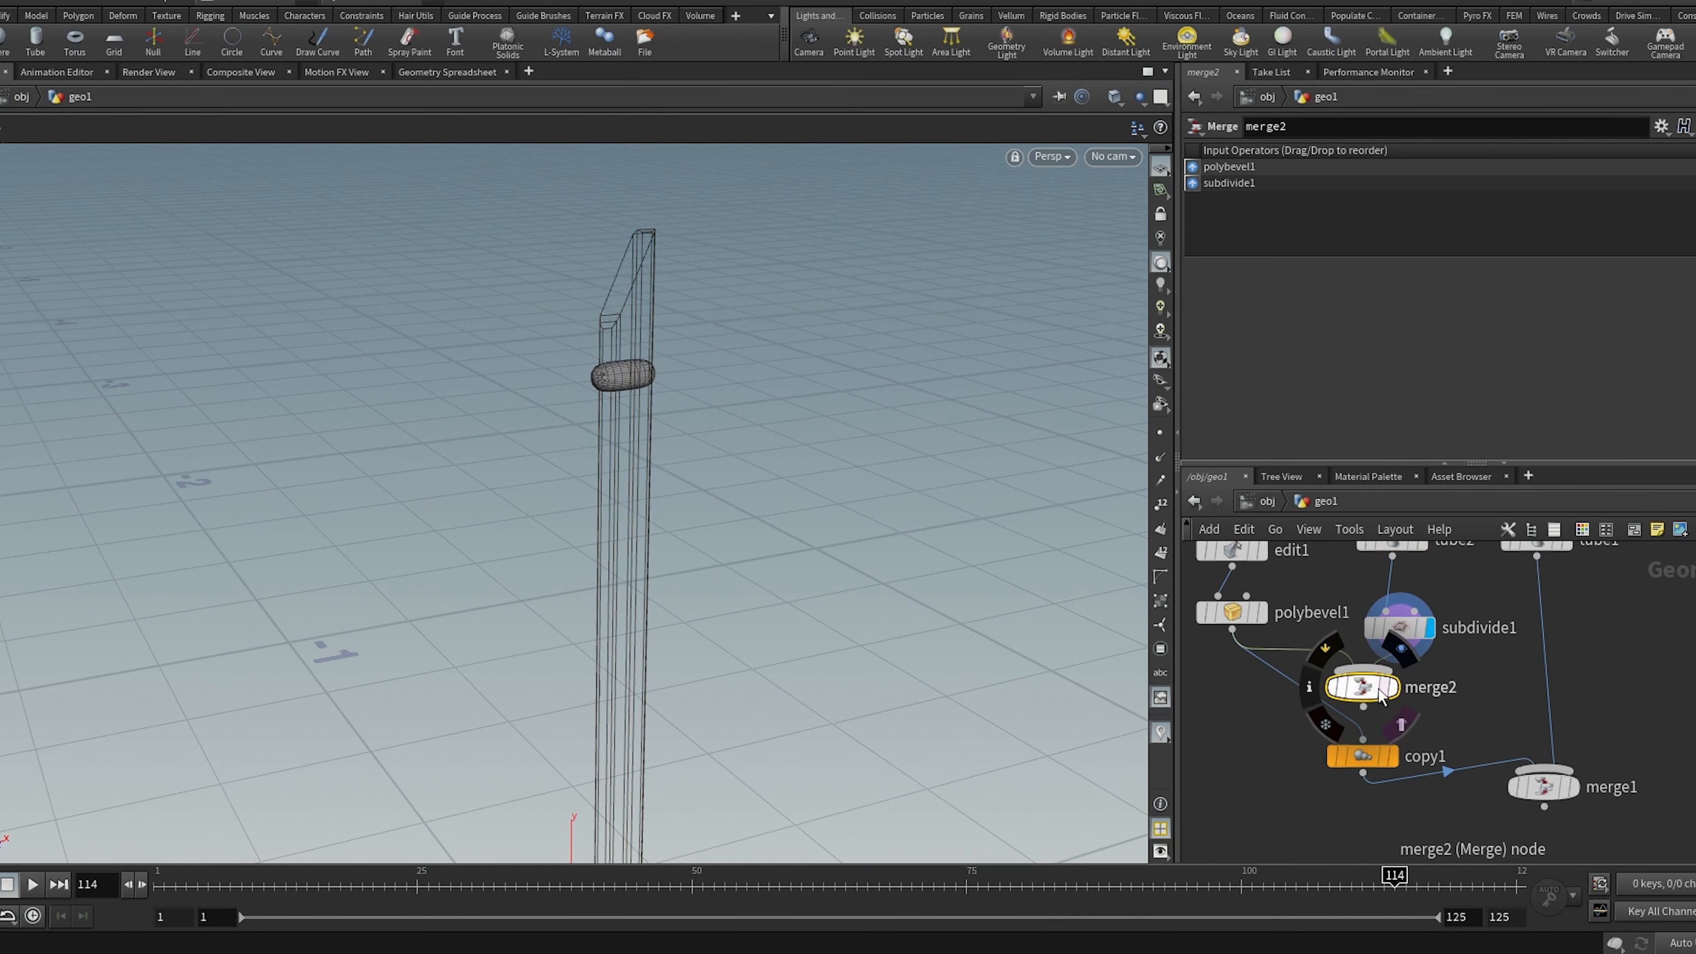
drag(1366, 711, 1363, 739)
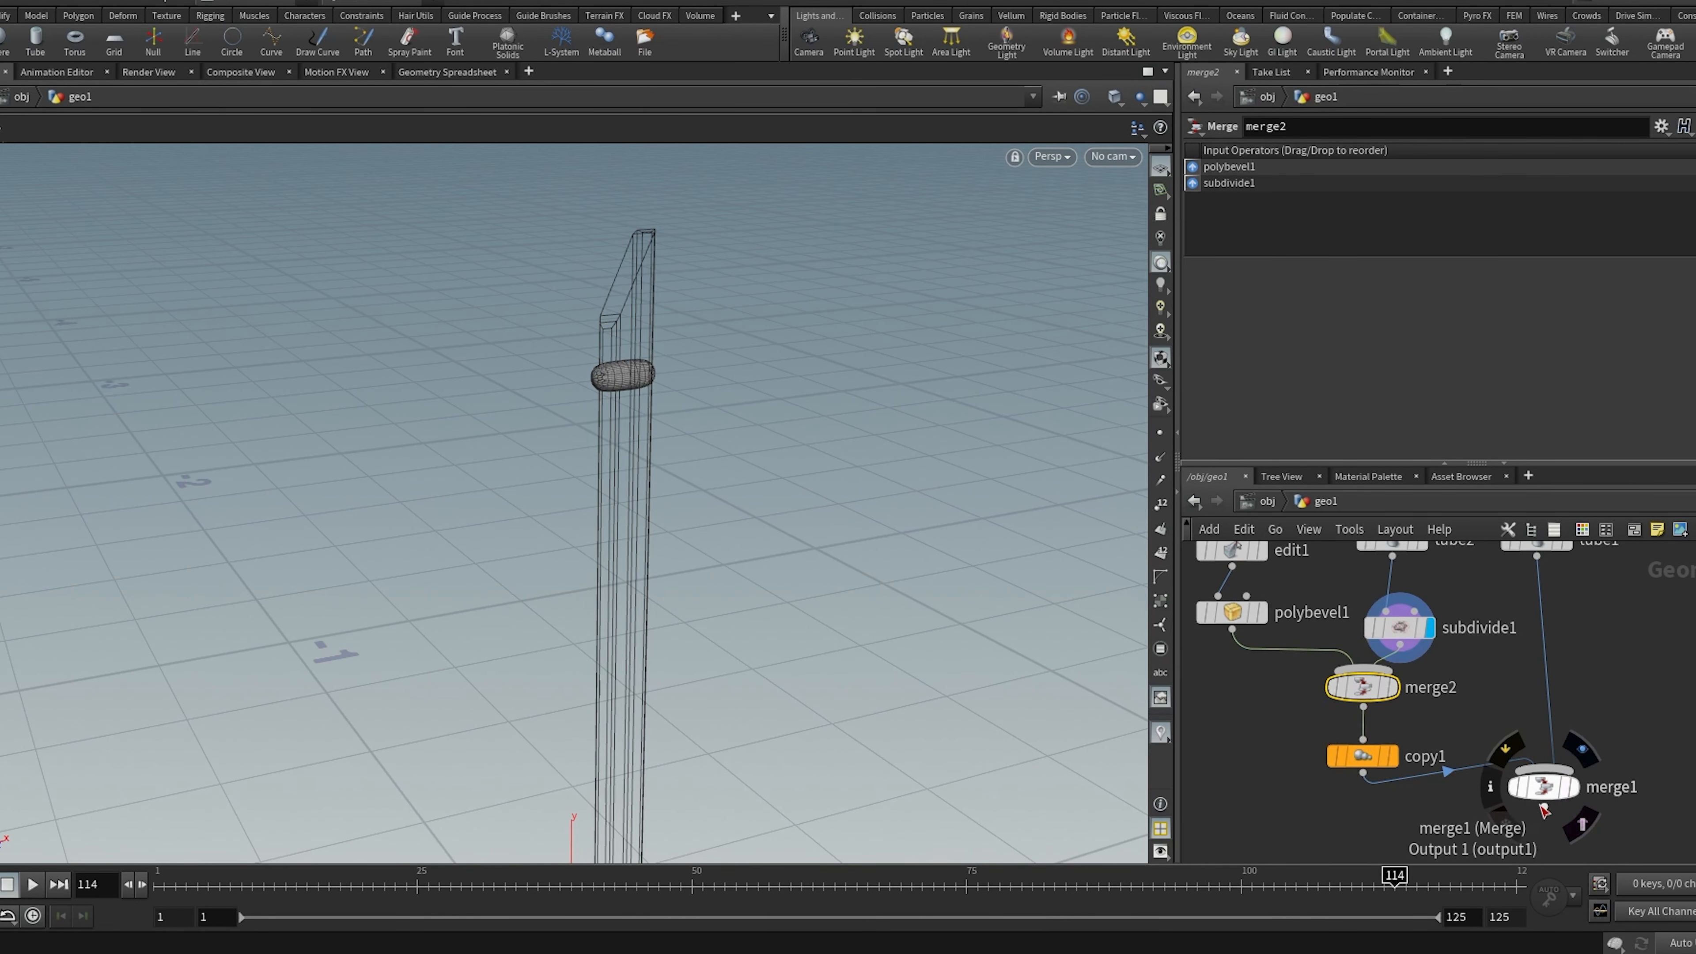
click(1574, 788)
alt+drag(719, 416, 530, 579)
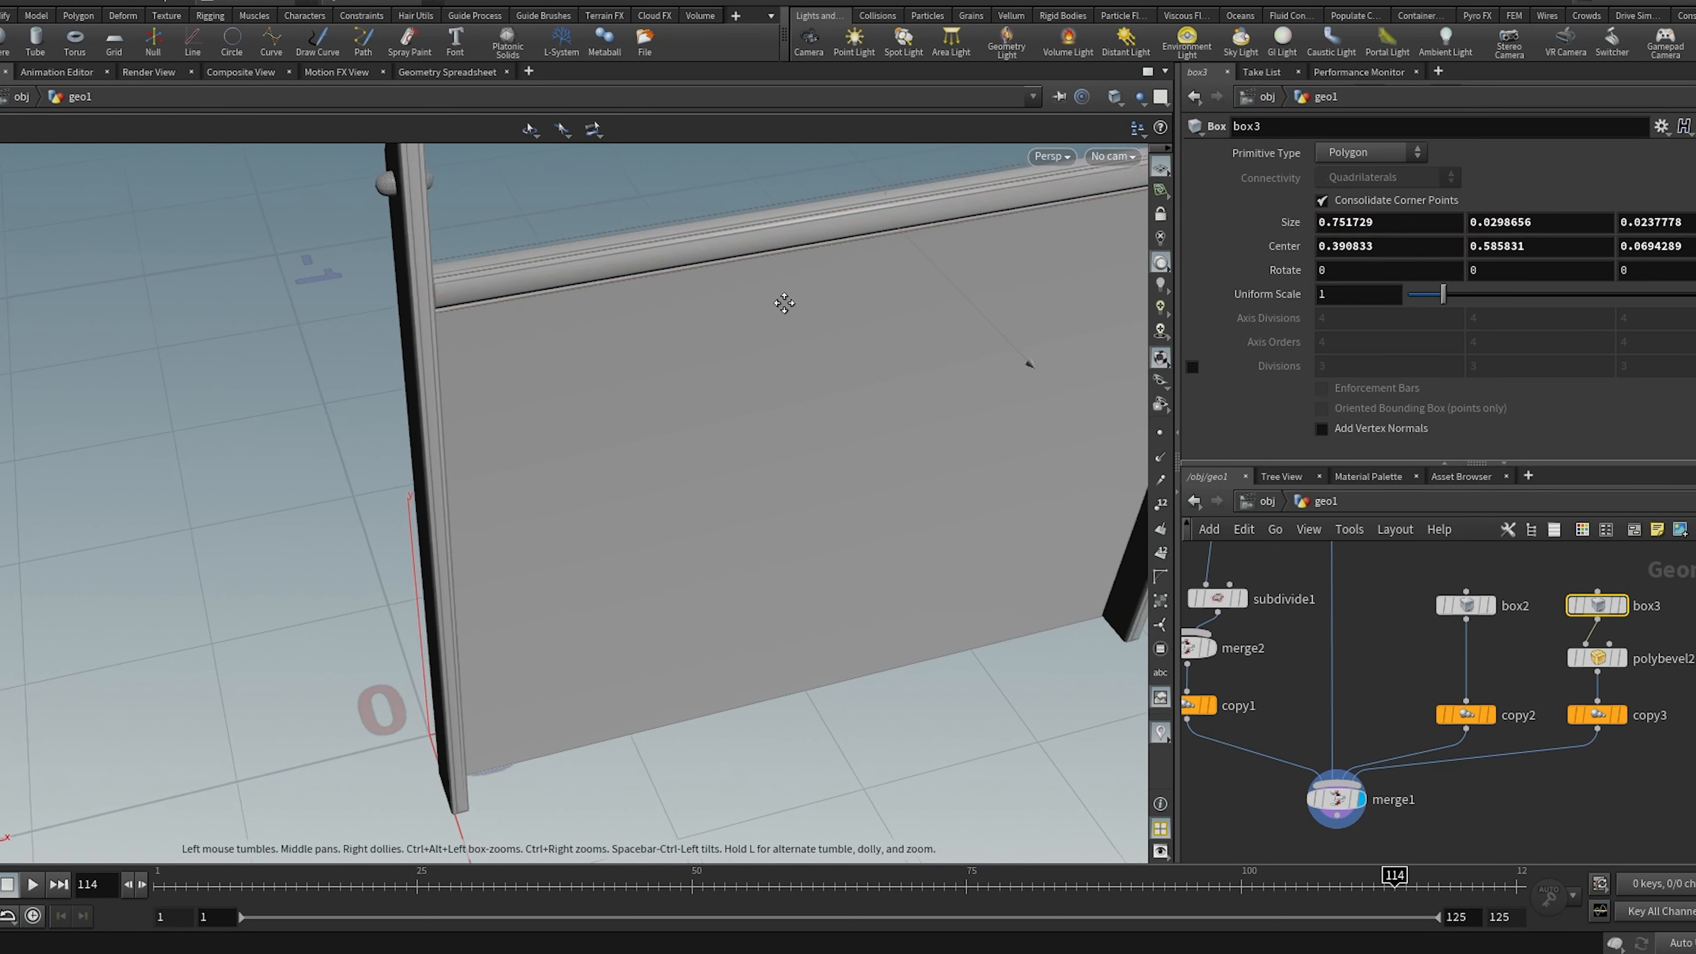
alt+drag(776, 303, 623, 409)
alt+scroll(623, 410, up, 3)
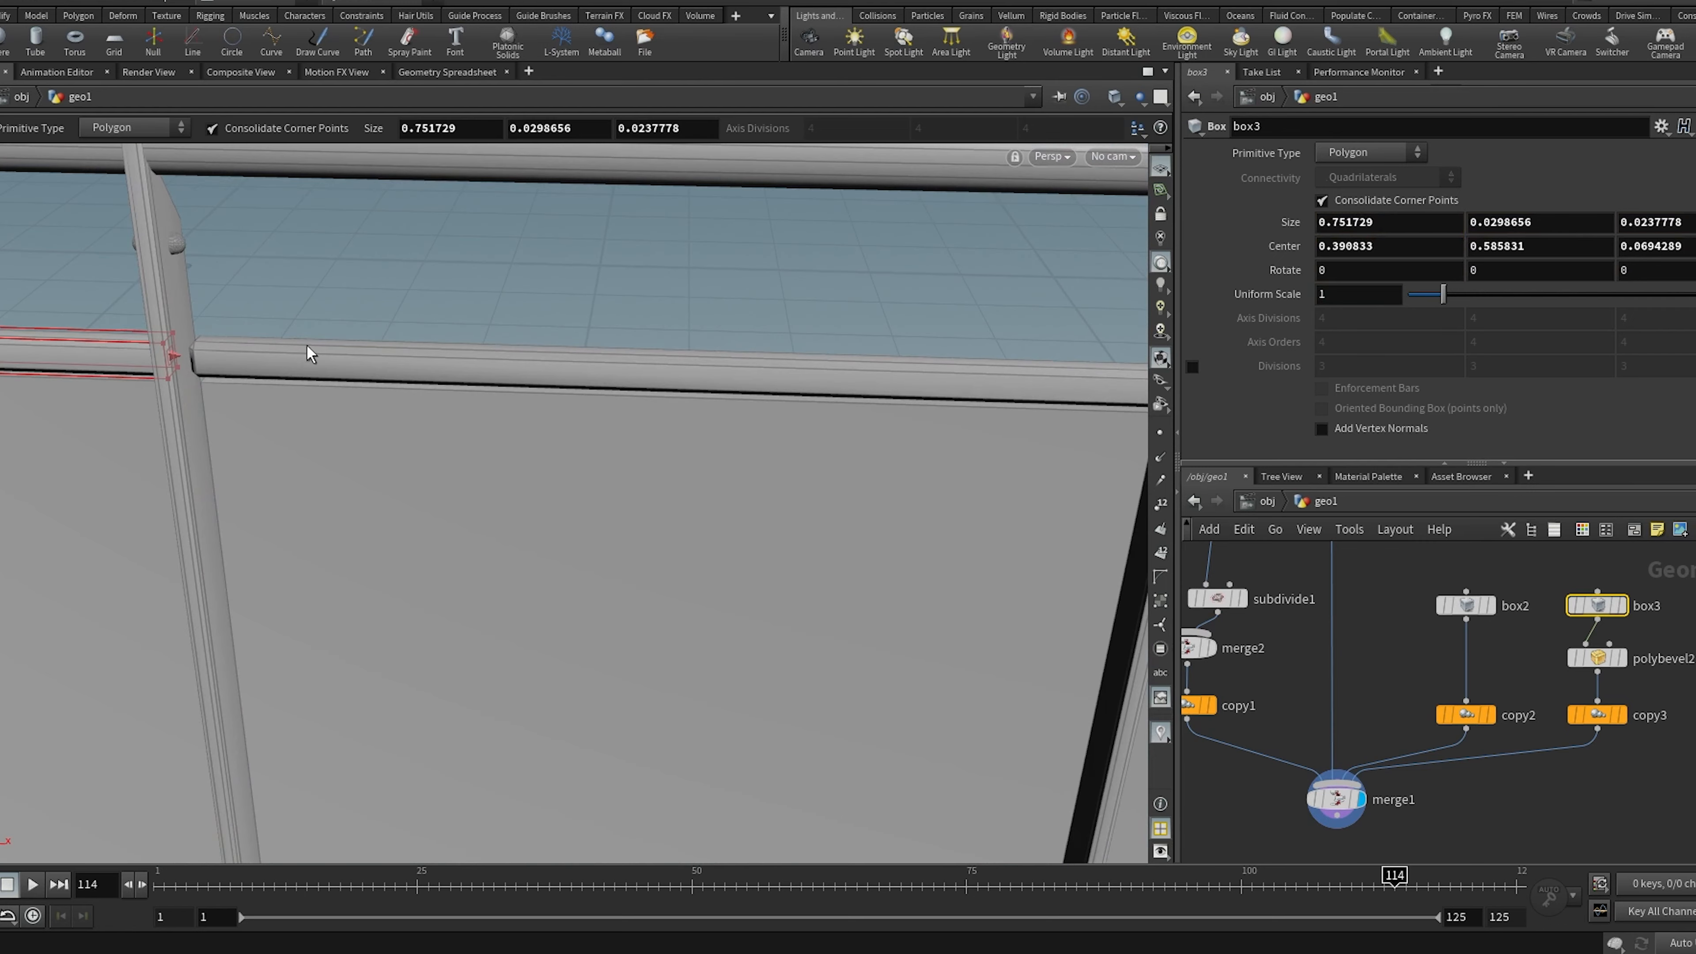
alt+middle_drag(172, 401, 495, 442)
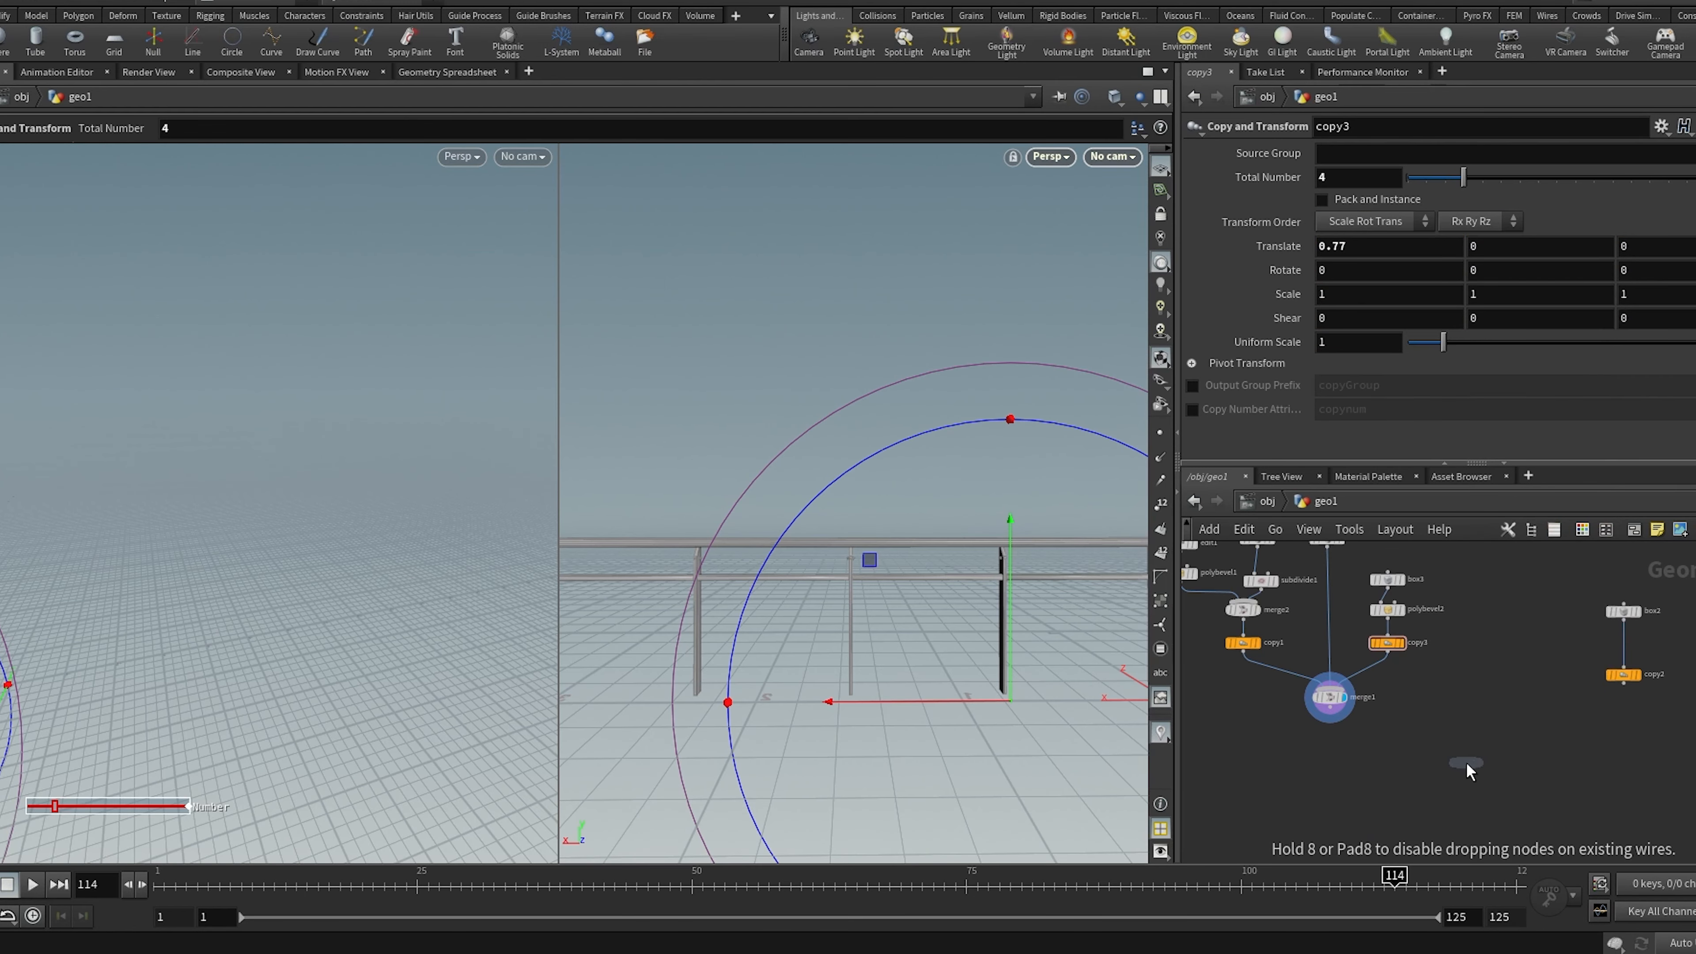
Add another Merge node joining merge1 with the copy2 panels, and display its result
click(1463, 762)
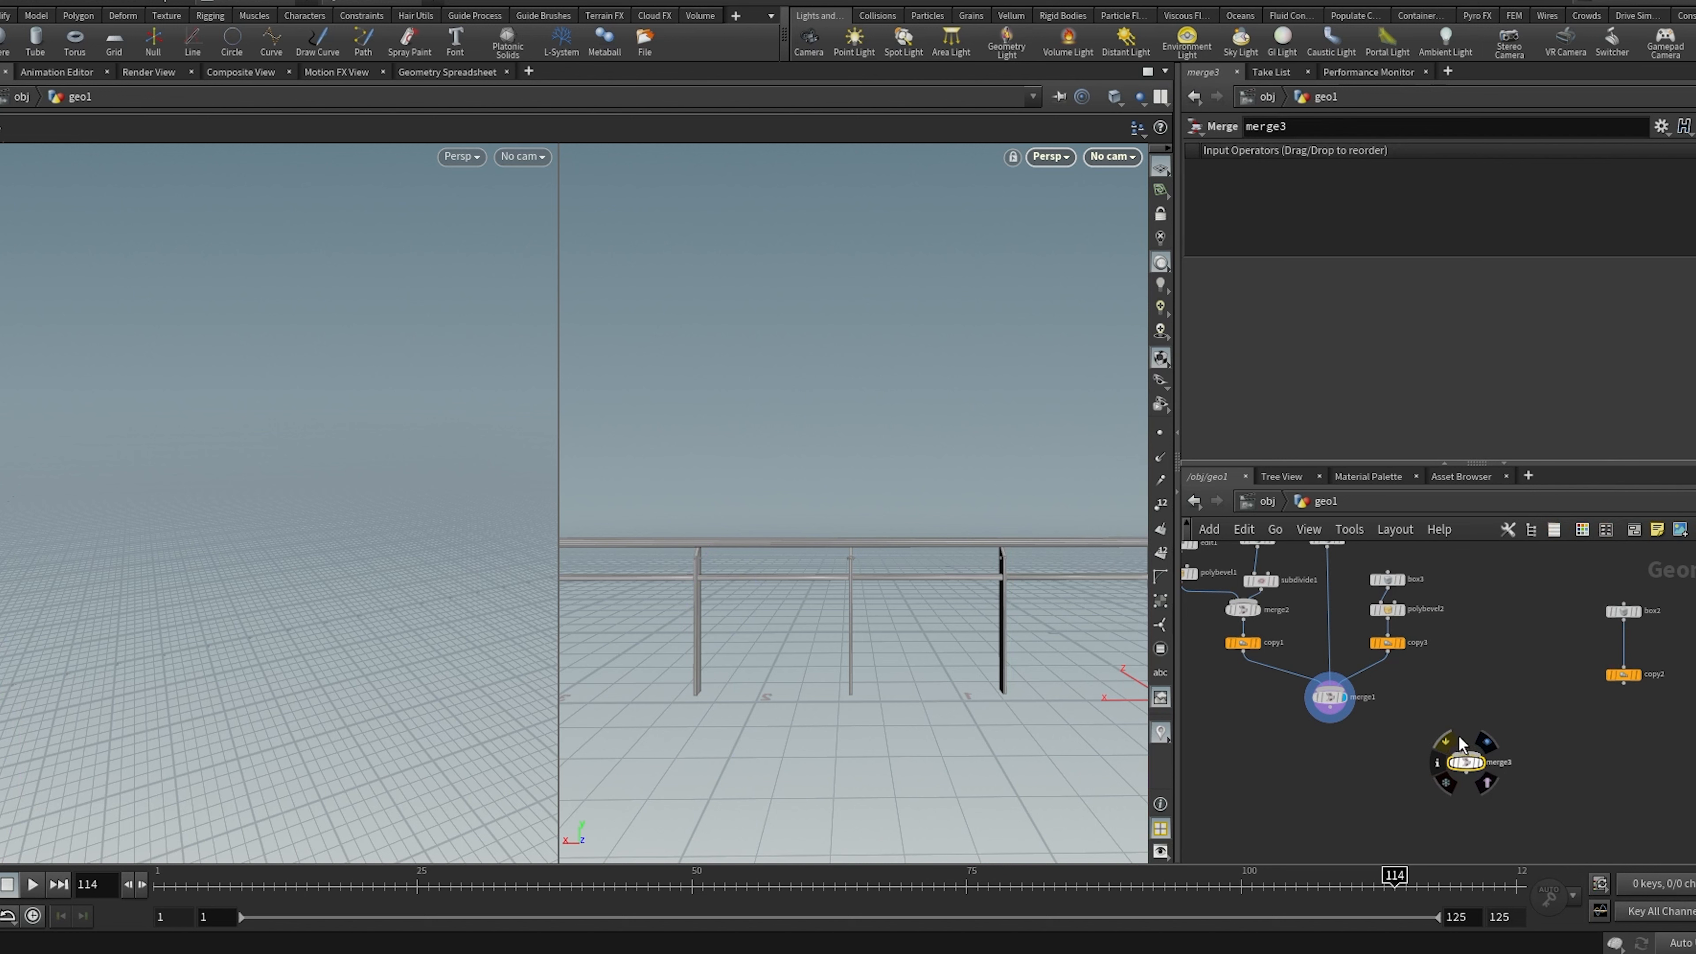
drag(1409, 730, 1623, 683)
click(1488, 744)
scroll(1454, 735, up, 1)
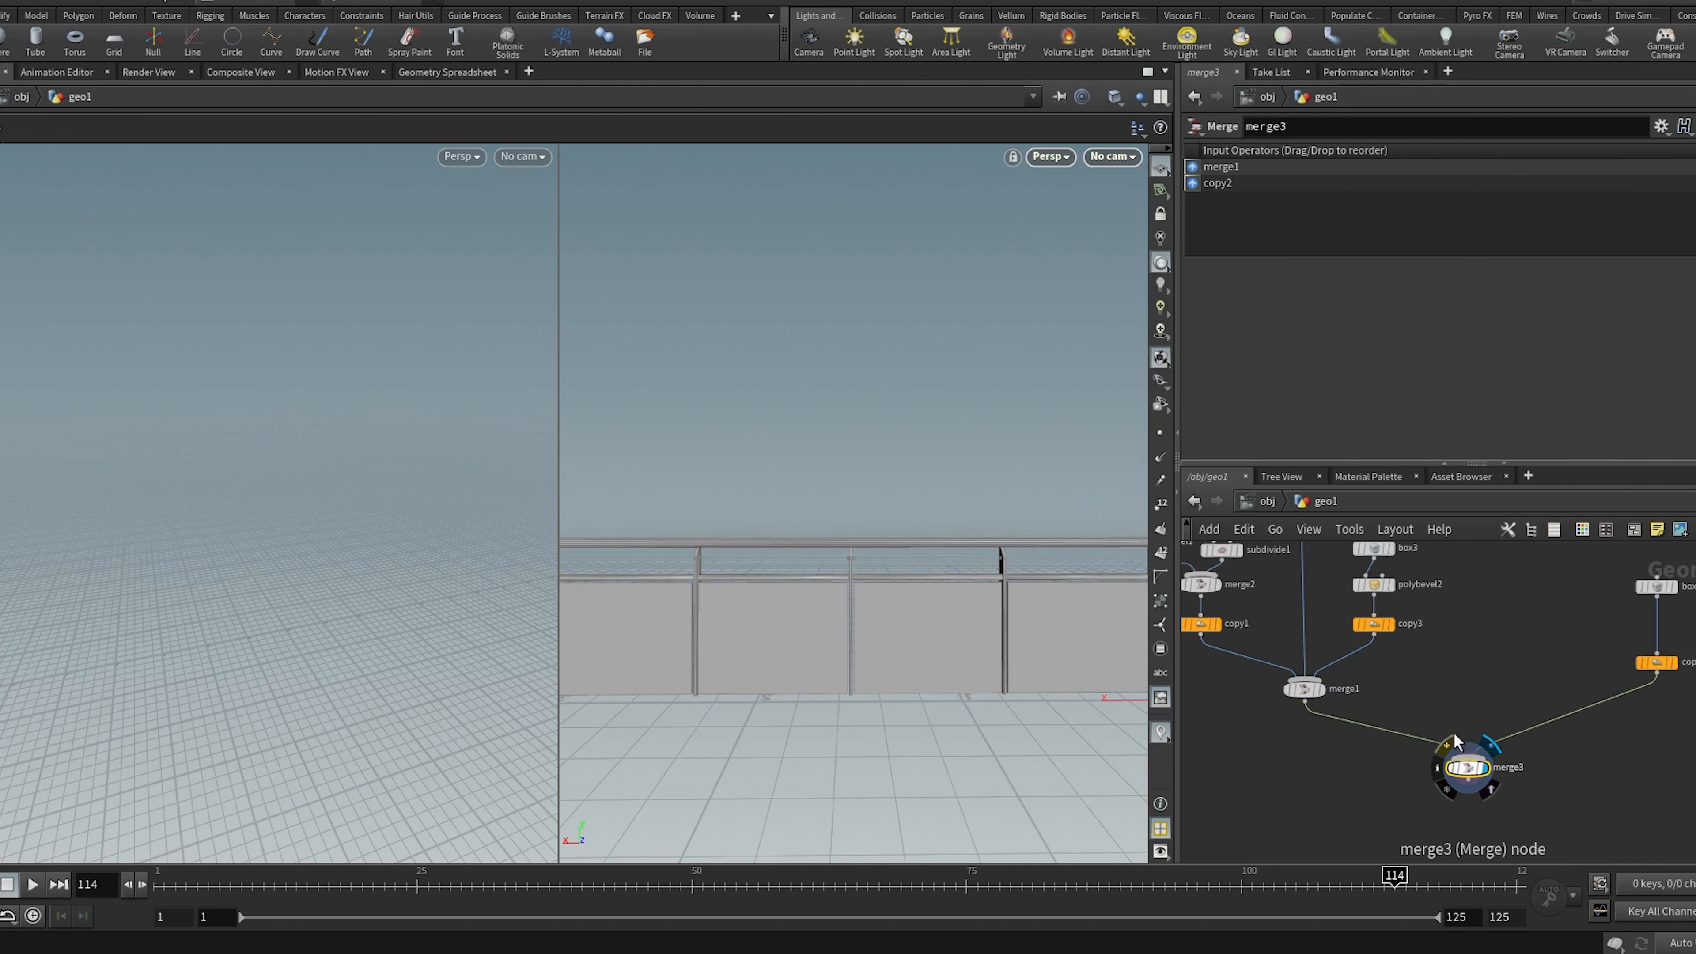
middle_drag(1430, 685, 1449, 714)
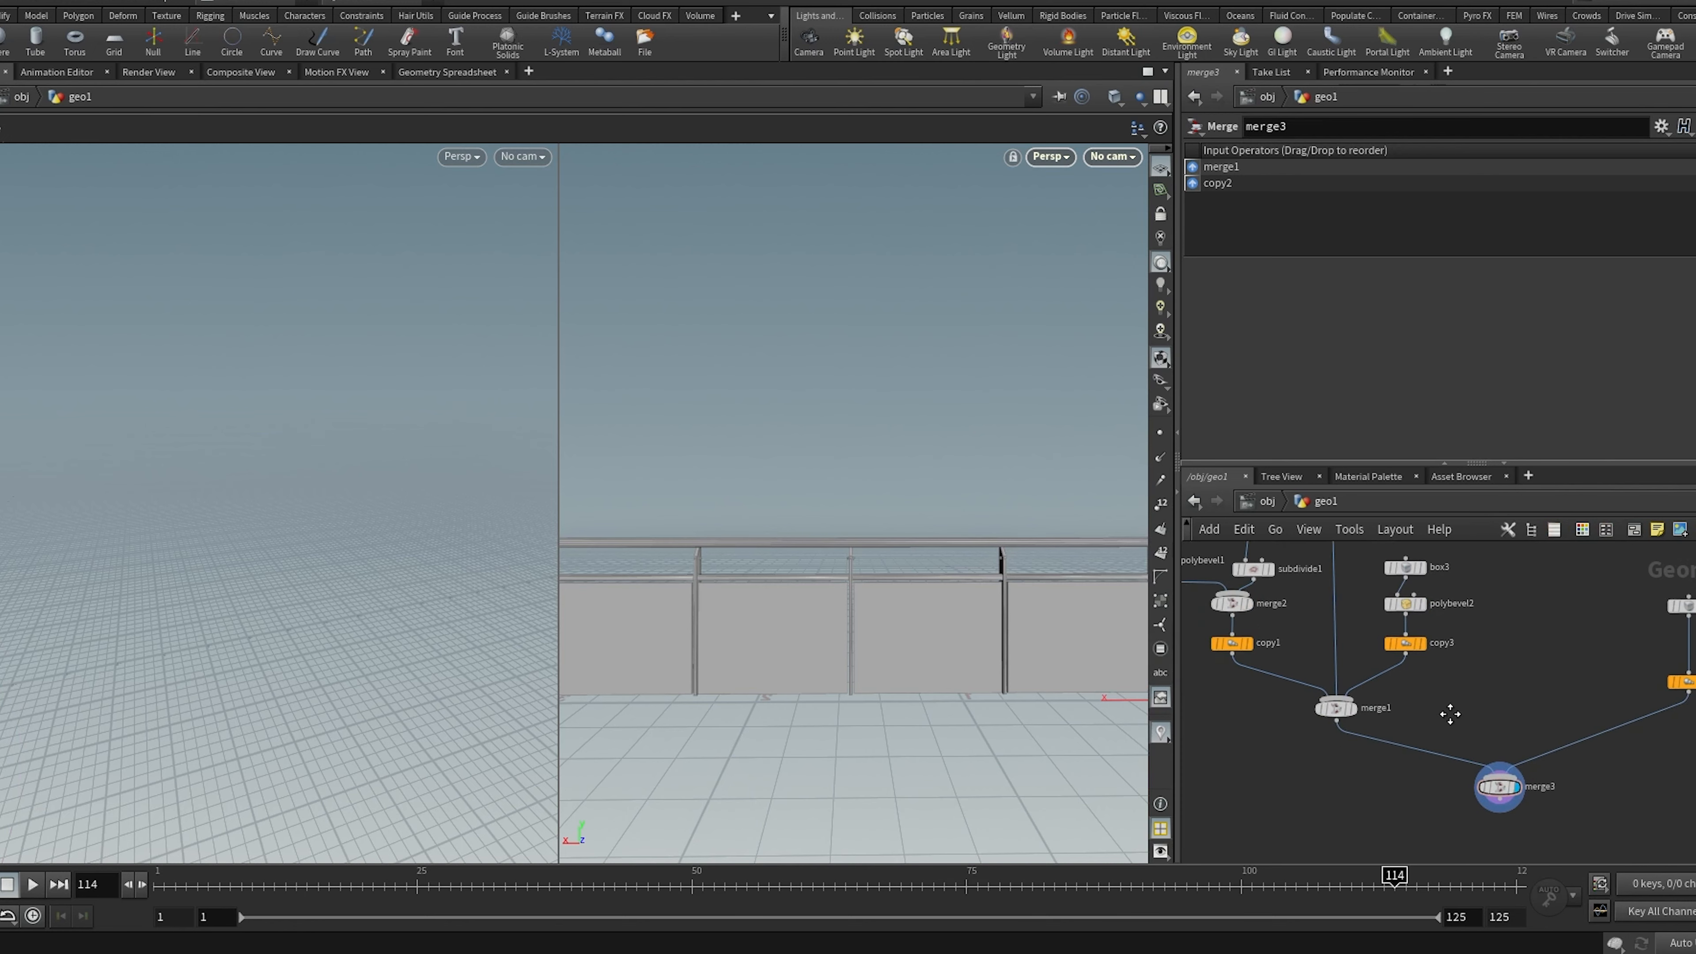